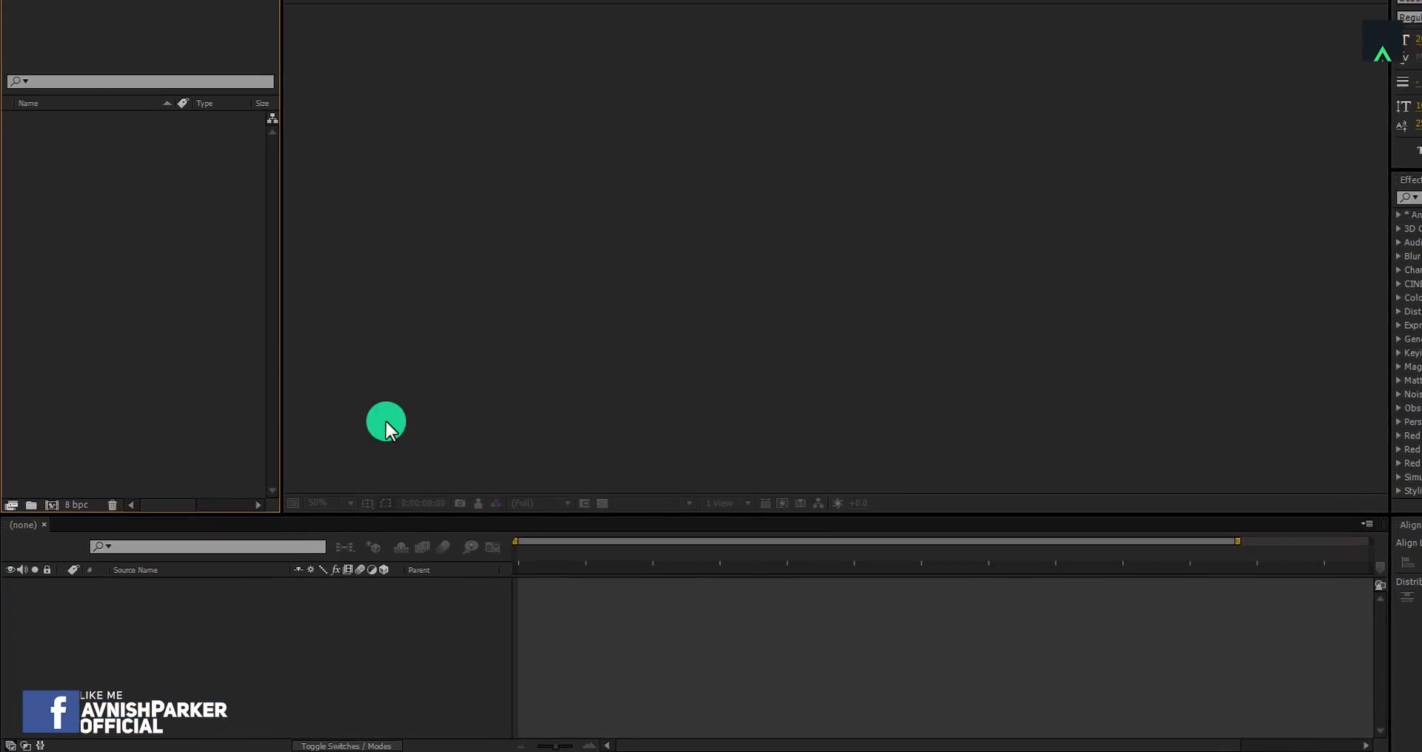
Create a 1920×1080, 30 fps, 10-second composition named '3D Text'.
{"action": "left_click", "coordinate": [88, 380]}
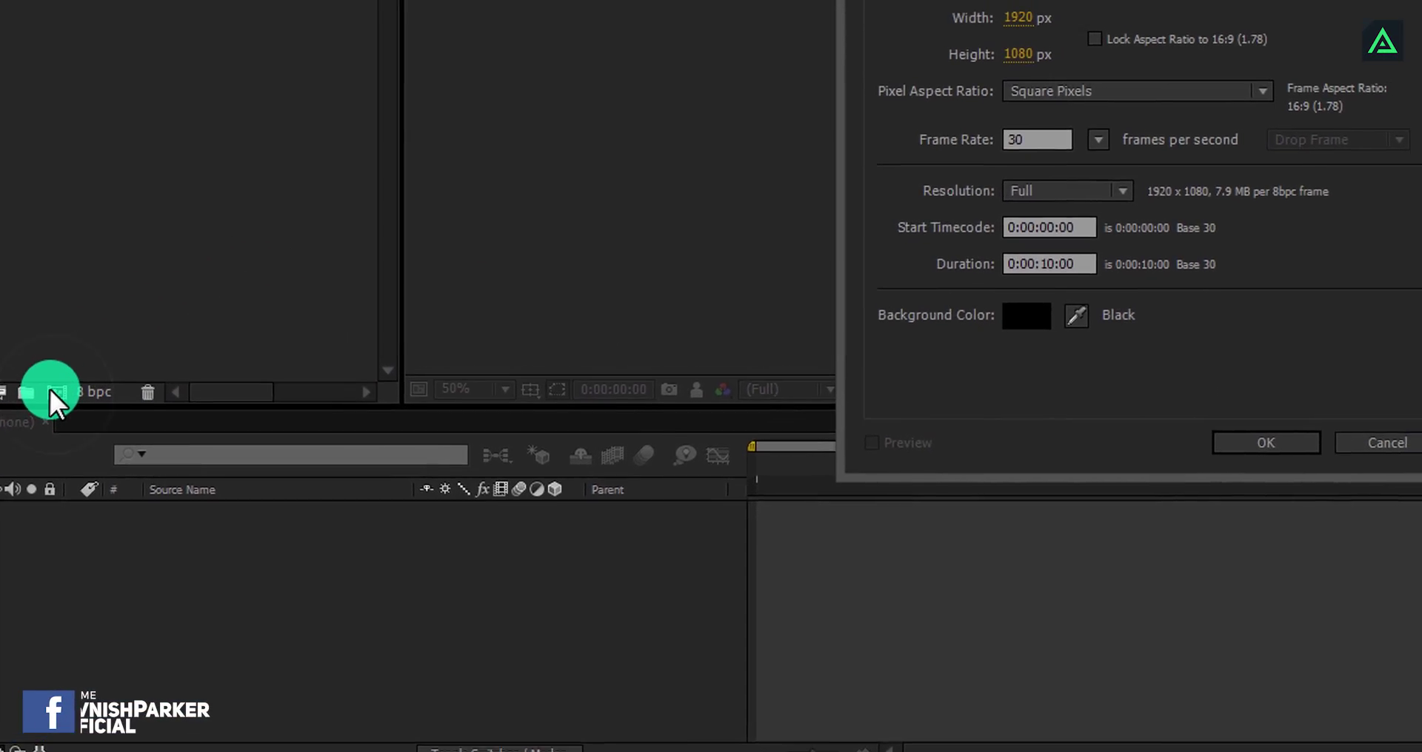
{"action": "type", "text": "3D Te"}
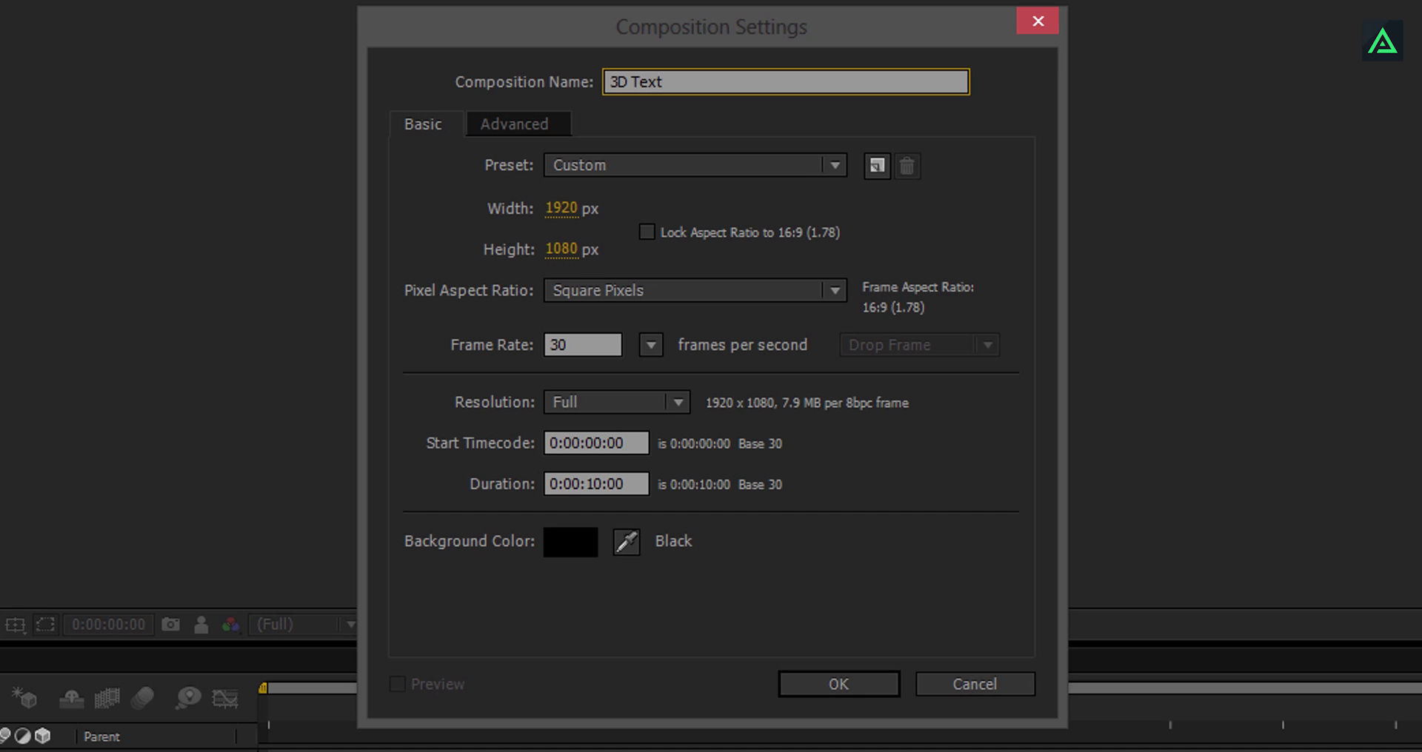
{"action": "type", "text": "xt"}
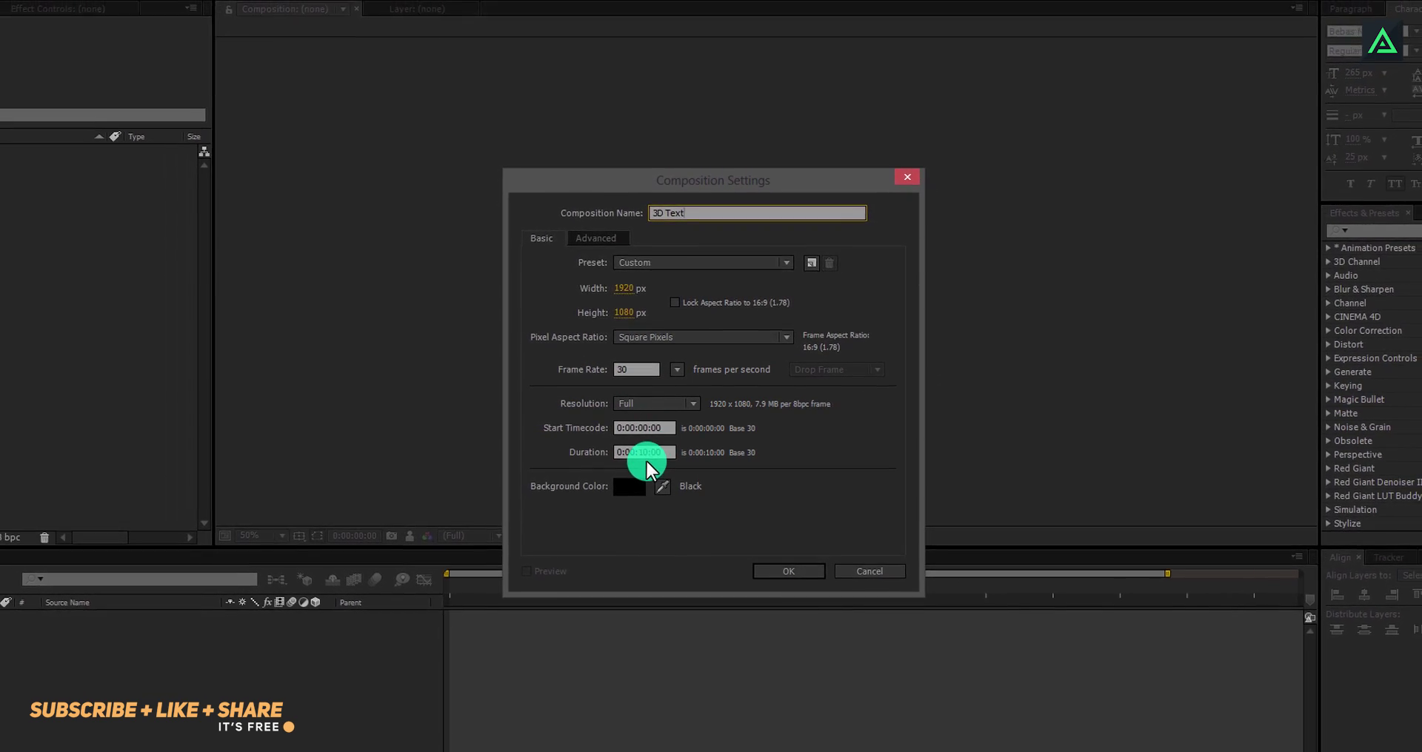
{"action": "left_click", "coordinate": [780, 557]}
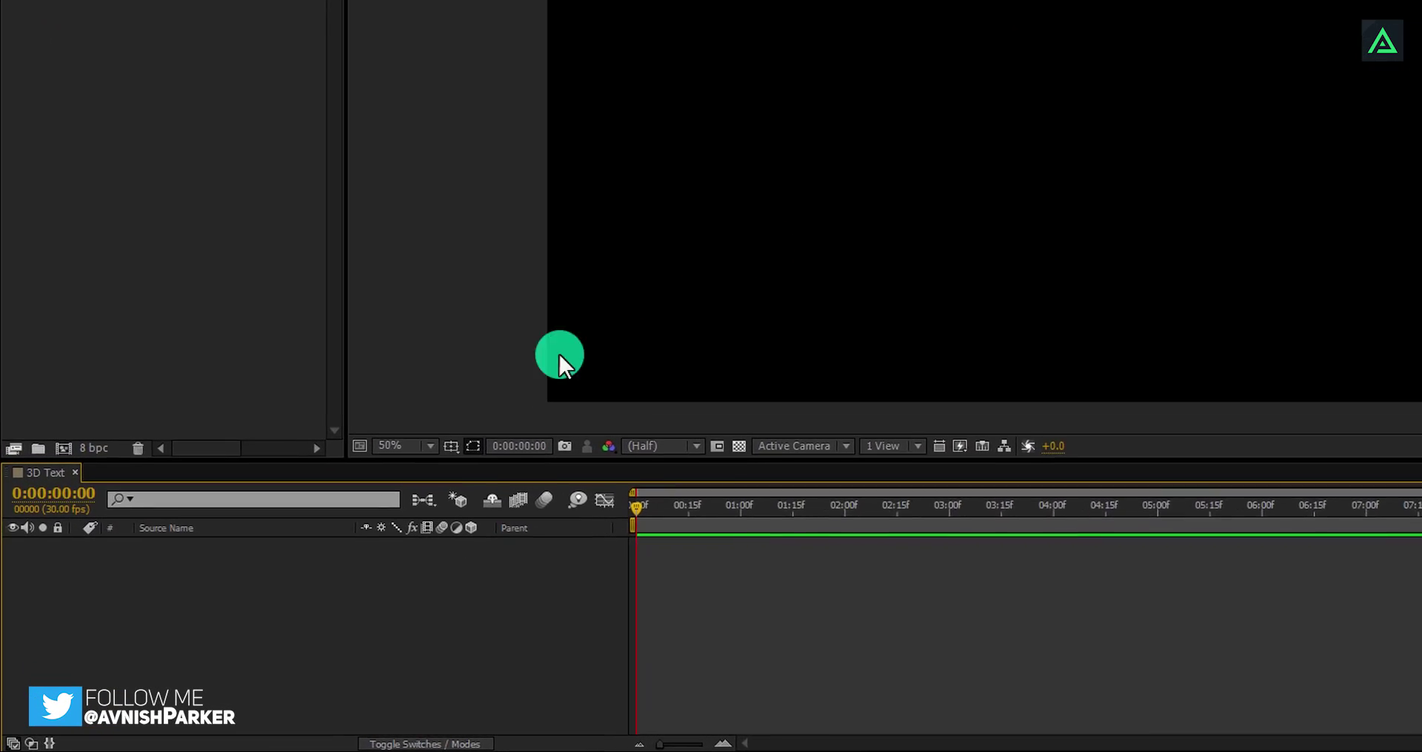
Add a dark teal solid named Background (04302B) to the comp.
{"action": "right_click", "coordinate": [378, 576]}
{"action": "mouse_move", "coordinate": [427, 357]}
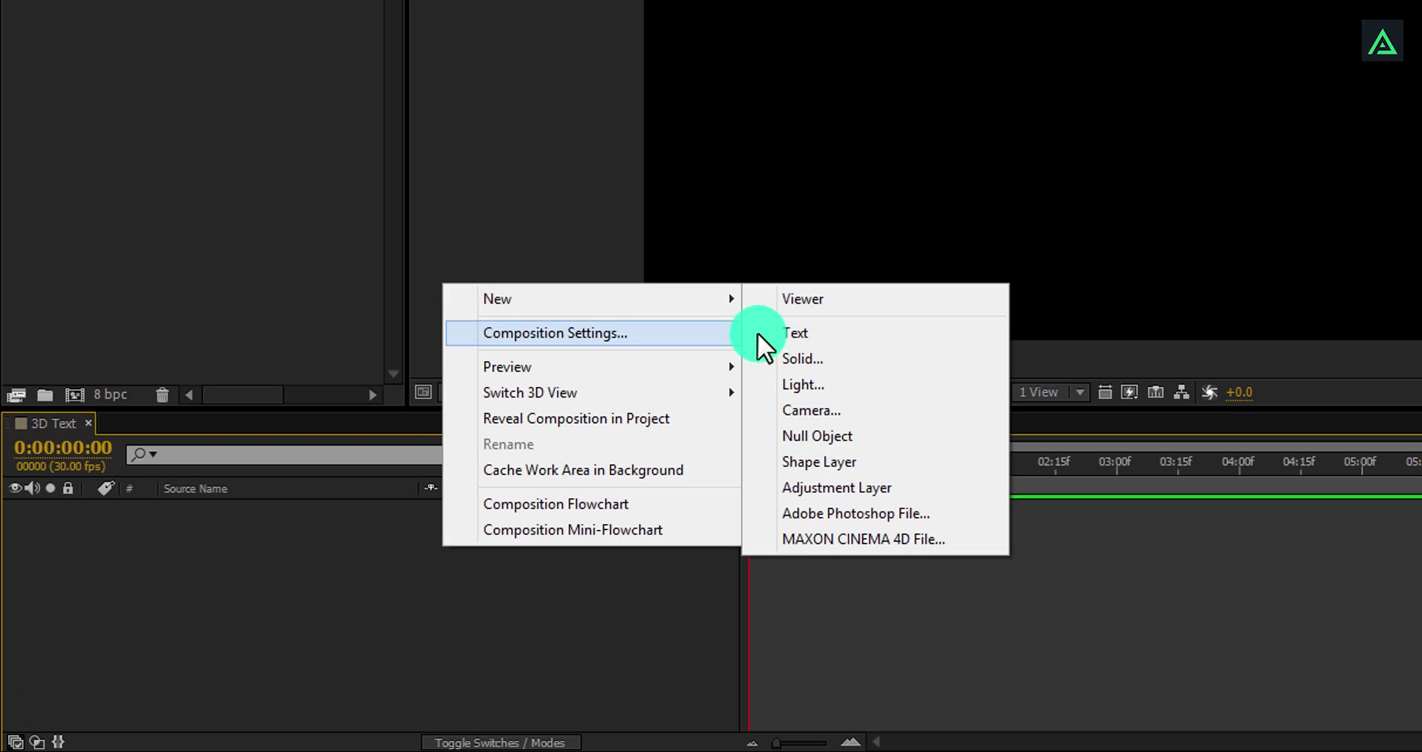
{"action": "left_click", "coordinate": [791, 359]}
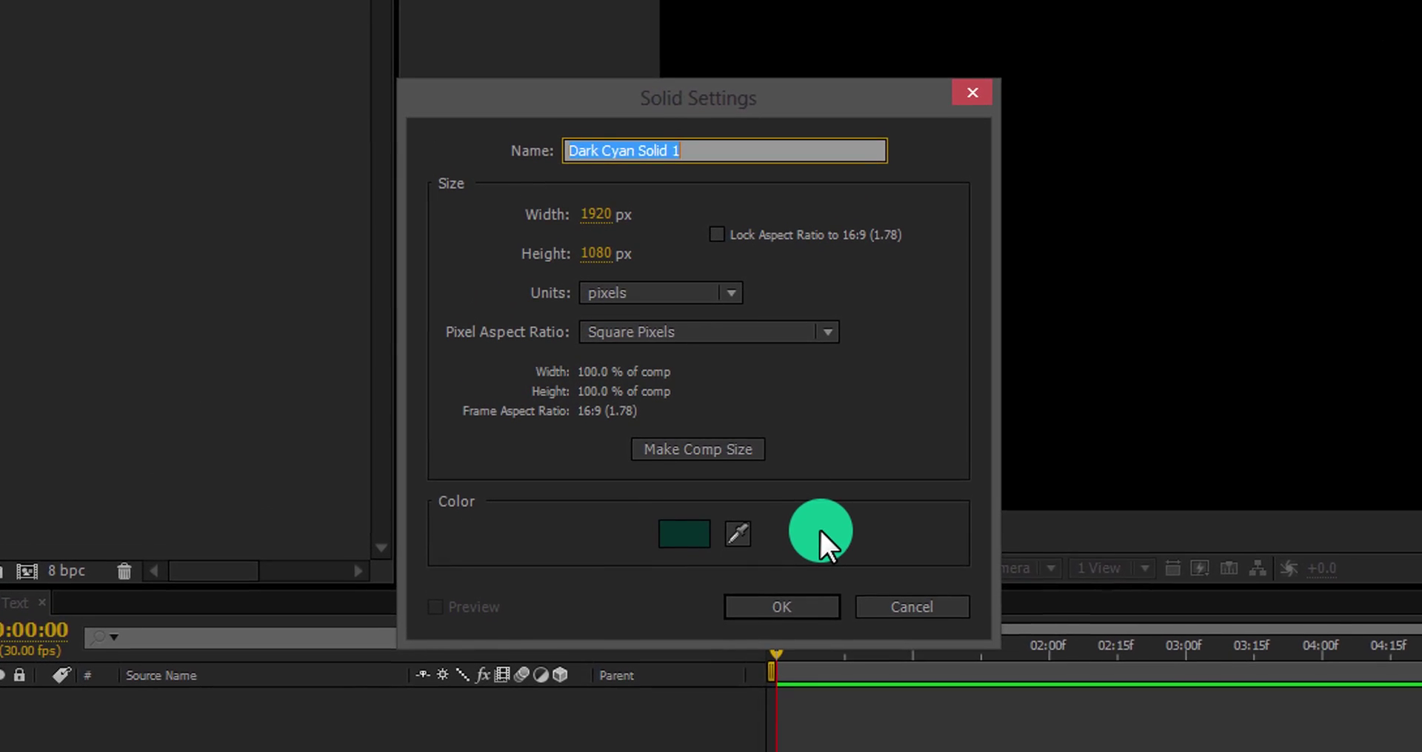
{"action": "type", "text": "Background"}
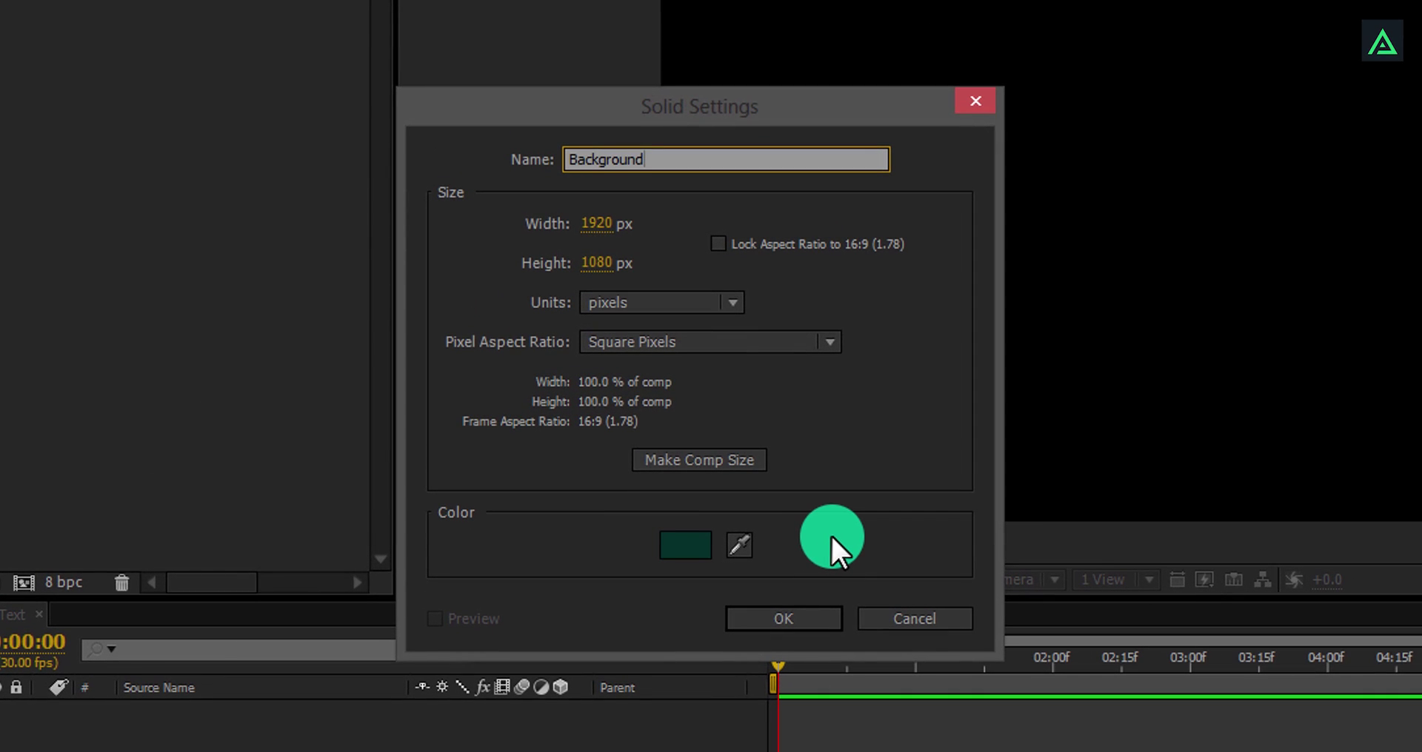
{"action": "left_click", "coordinate": [685, 545]}
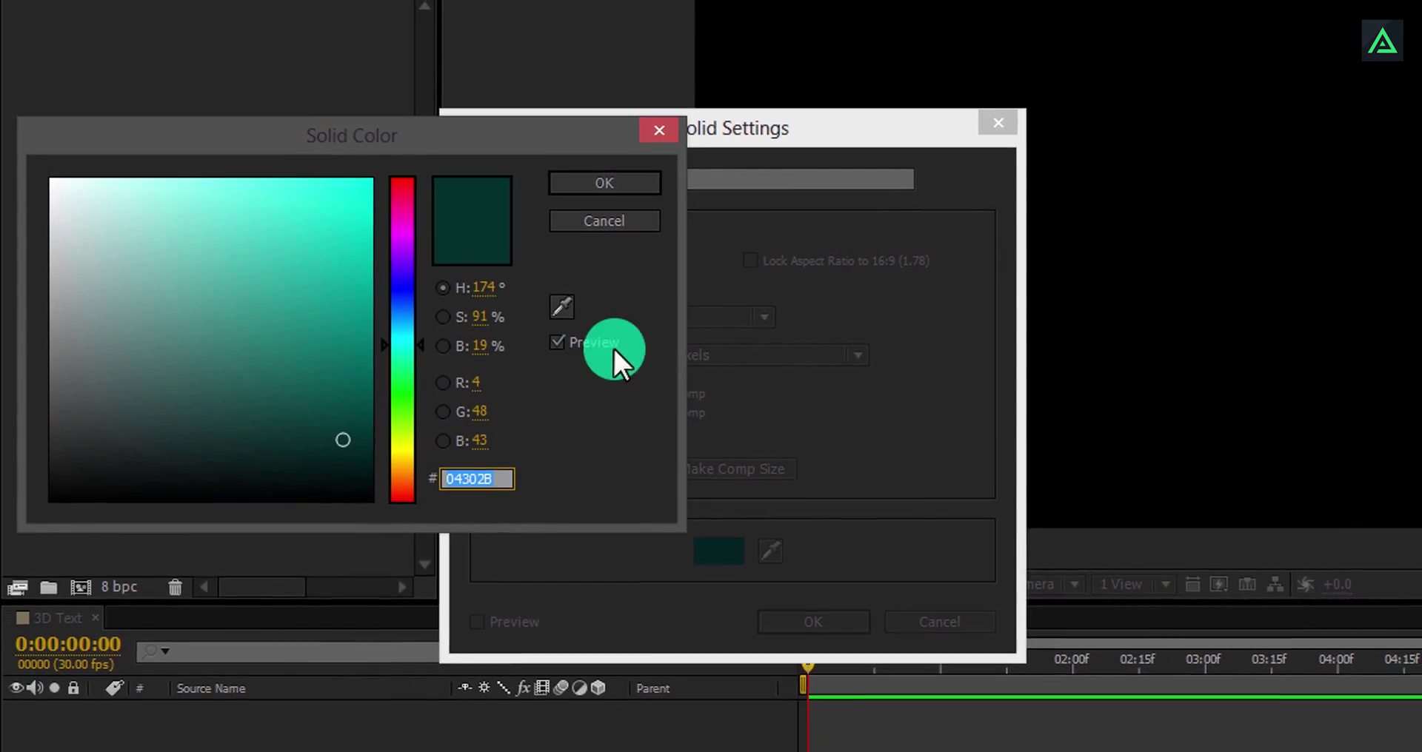
{"action": "left_click", "coordinate": [588, 190]}
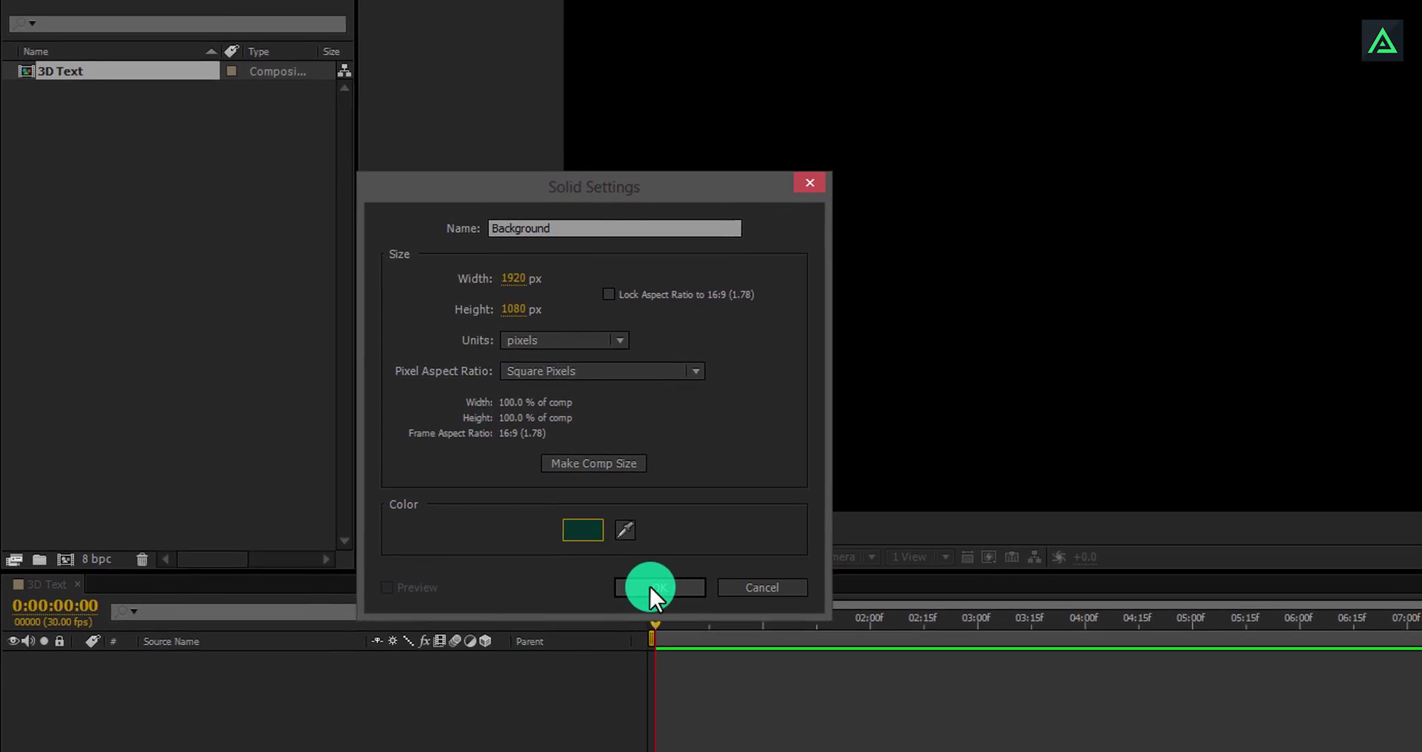
{"action": "left_click", "coordinate": [602, 575]}
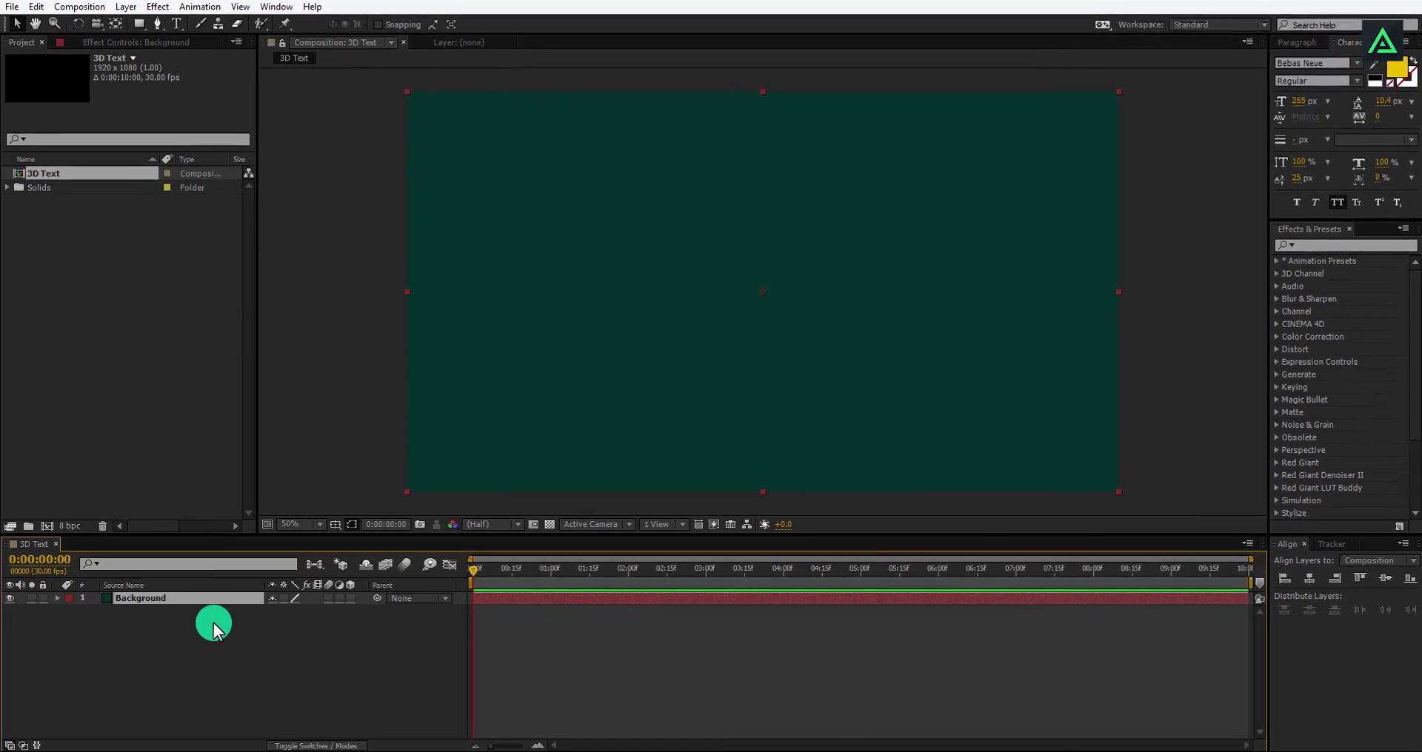
Add a lighter teal solid named Lines (0D554D) above Background.
{"action": "right_click", "coordinate": [221, 627]}
{"action": "mouse_move", "coordinate": [278, 464]}
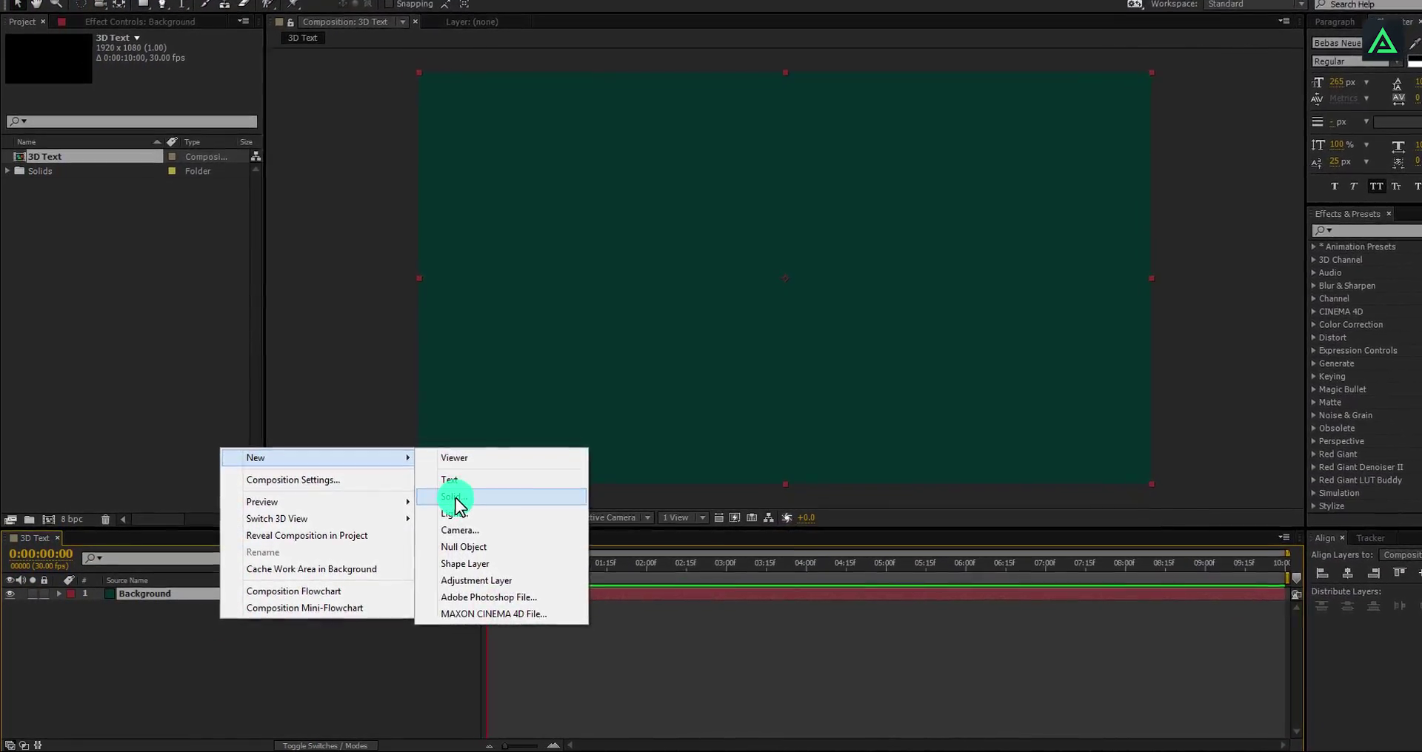
{"action": "left_click", "coordinate": [454, 497]}
{"action": "type", "text": "Lines"}
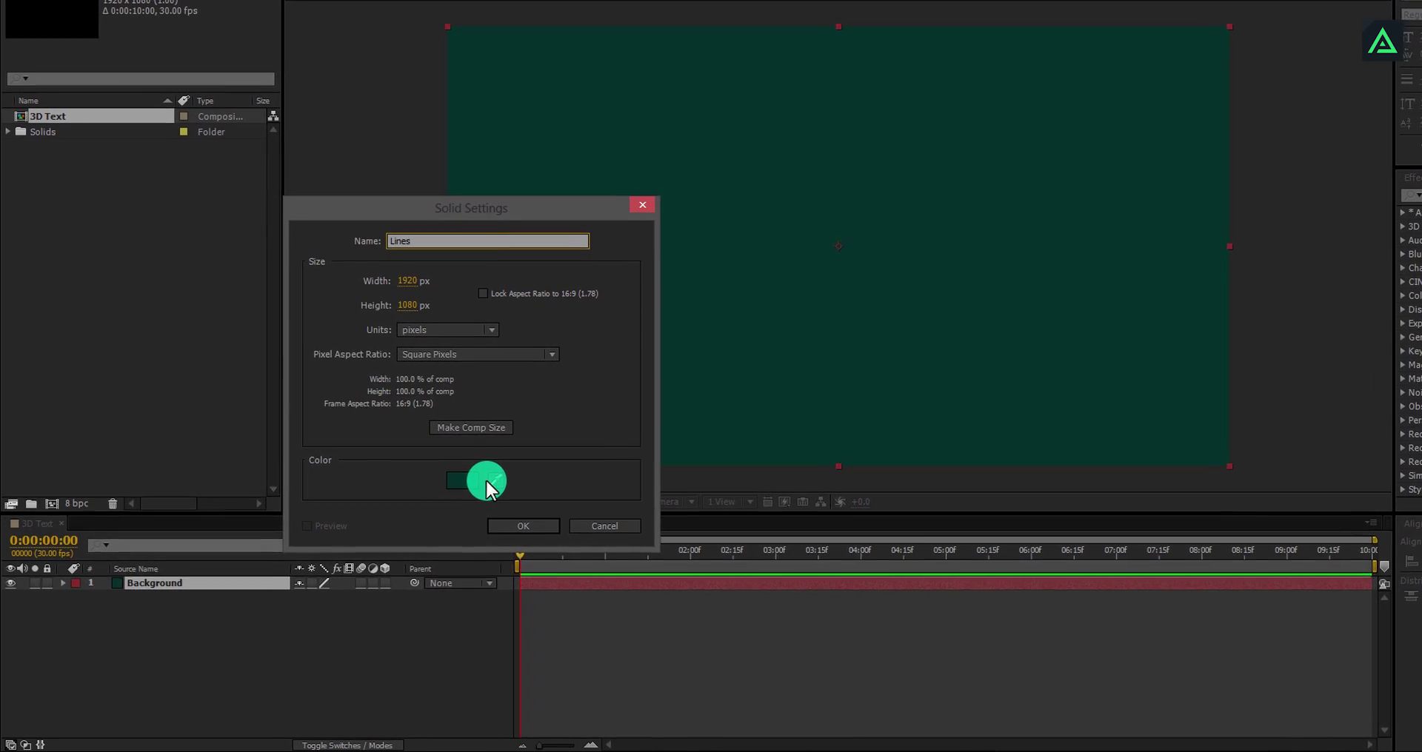
{"action": "left_click", "coordinate": [473, 482]}
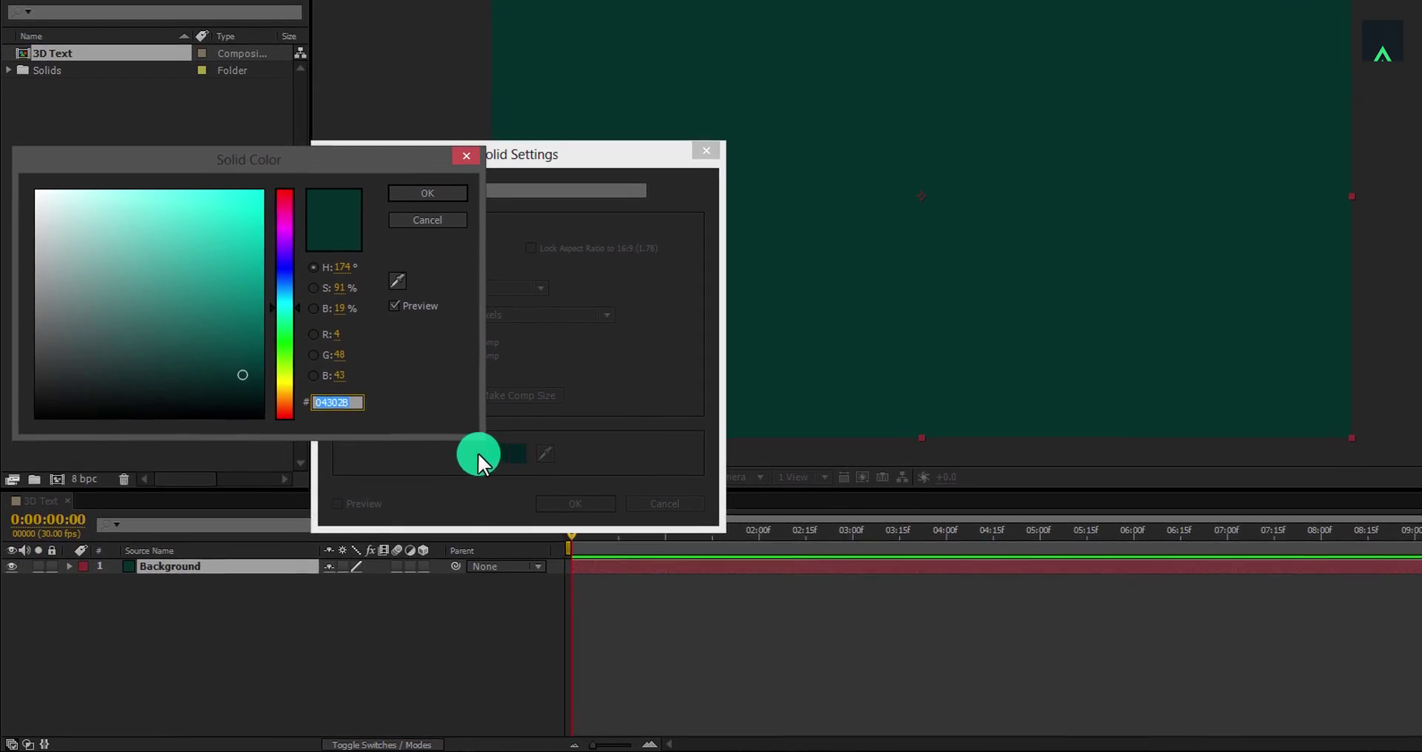
{"action": "left_click_drag", "start_coordinate": [244, 366], "coordinate": [234, 332]}
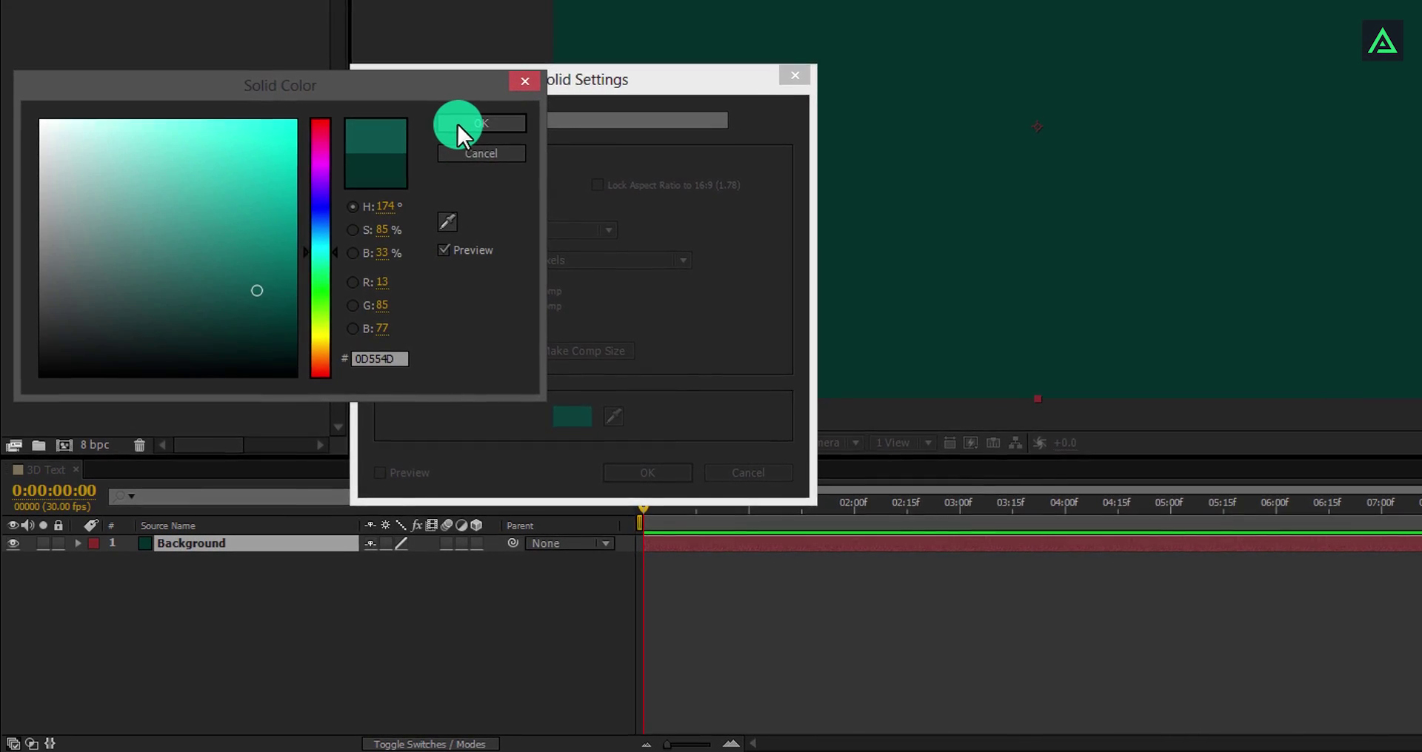
{"action": "left_click", "coordinate": [445, 141]}
{"action": "left_click", "coordinate": [623, 468]}
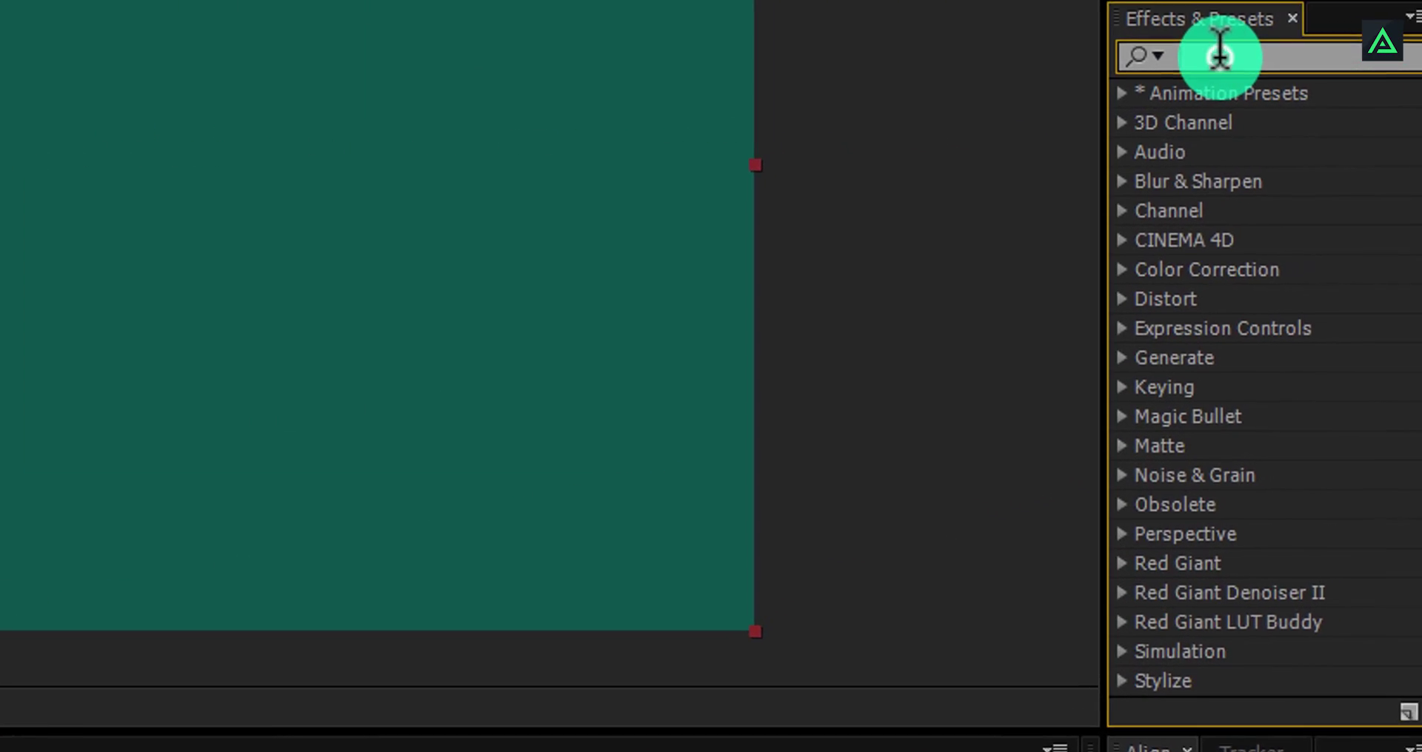
Apply Venetian Blinds to the Lines solid: direction 45°, completion 10%, width 15.
{"action": "left_click", "coordinate": [1168, 52]}
{"action": "type", "text": "blind"}
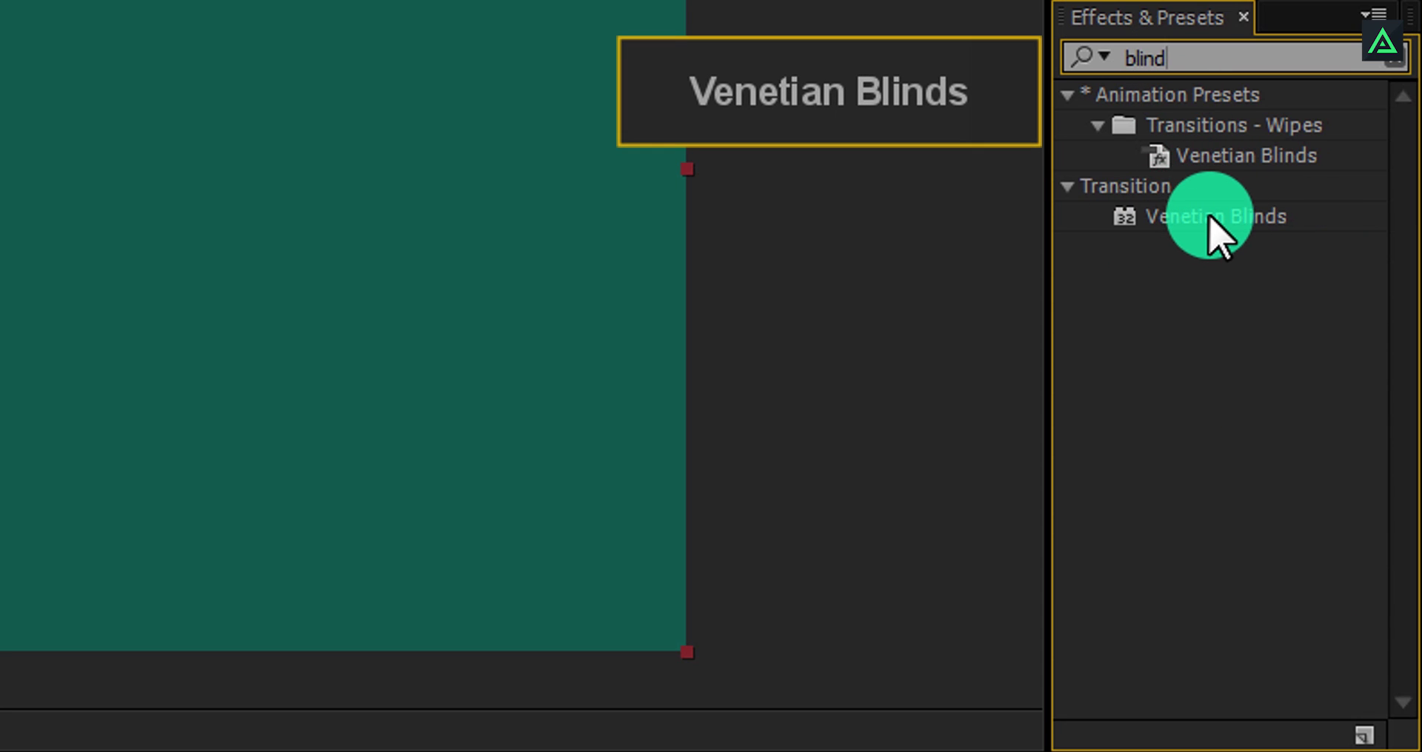
{"action": "left_click_drag", "start_coordinate": [1213, 217], "coordinate": [469, 379]}
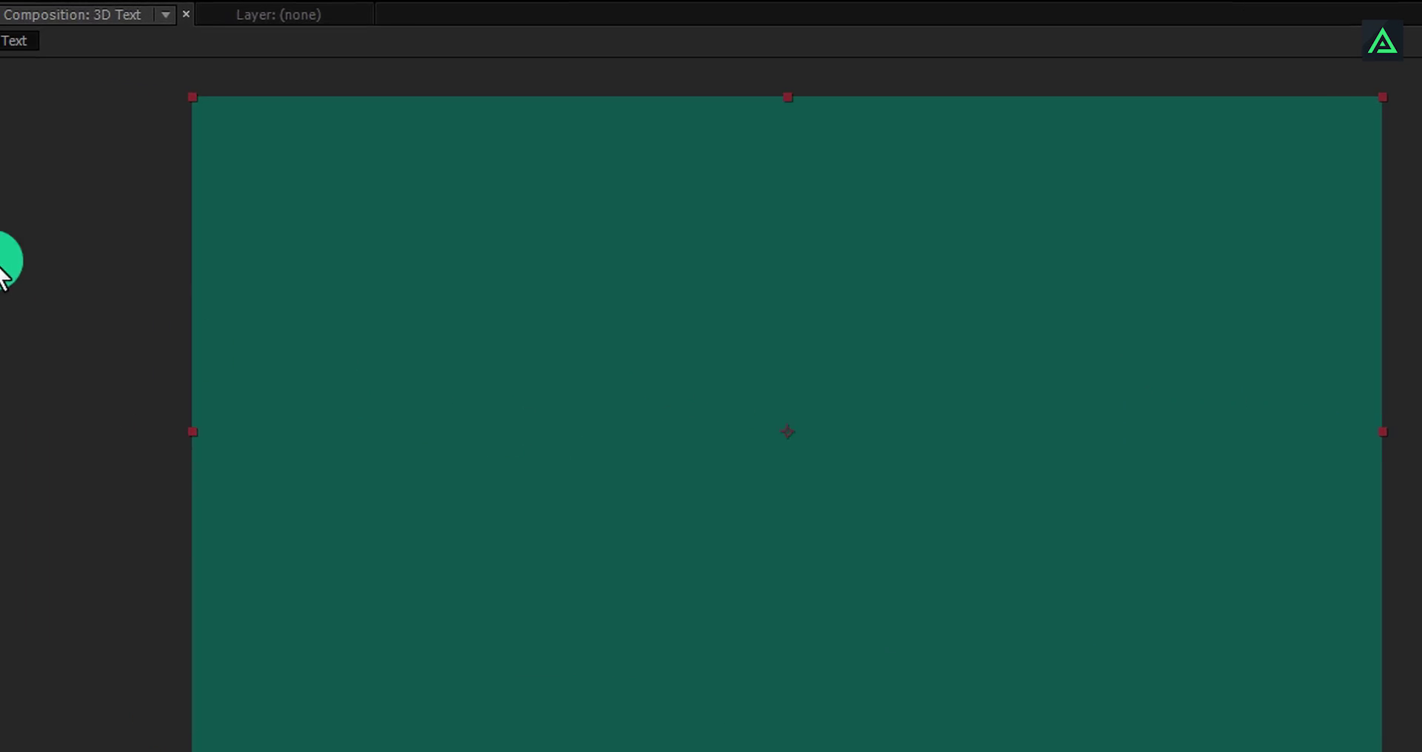
{"action": "left_click", "coordinate": [34, 142]}
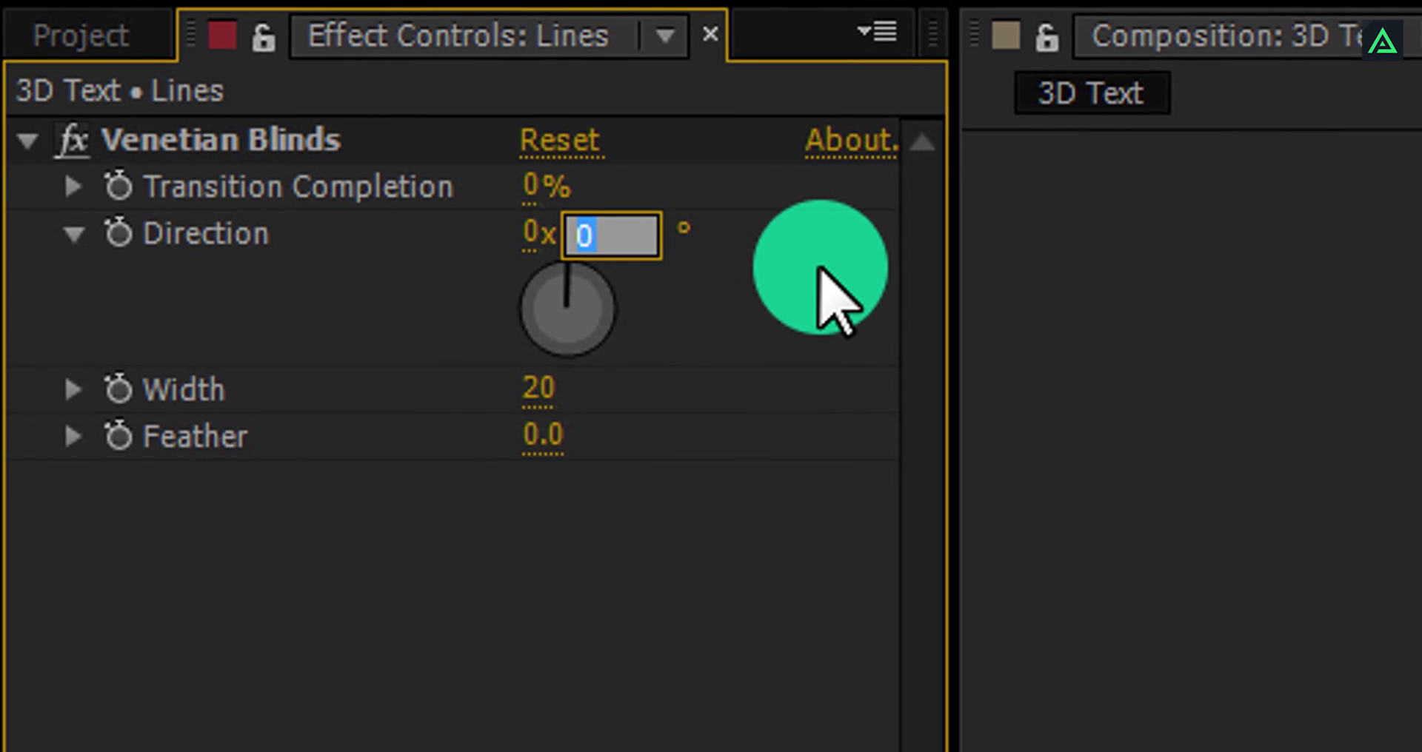
{"action": "key", "text": "Return"}
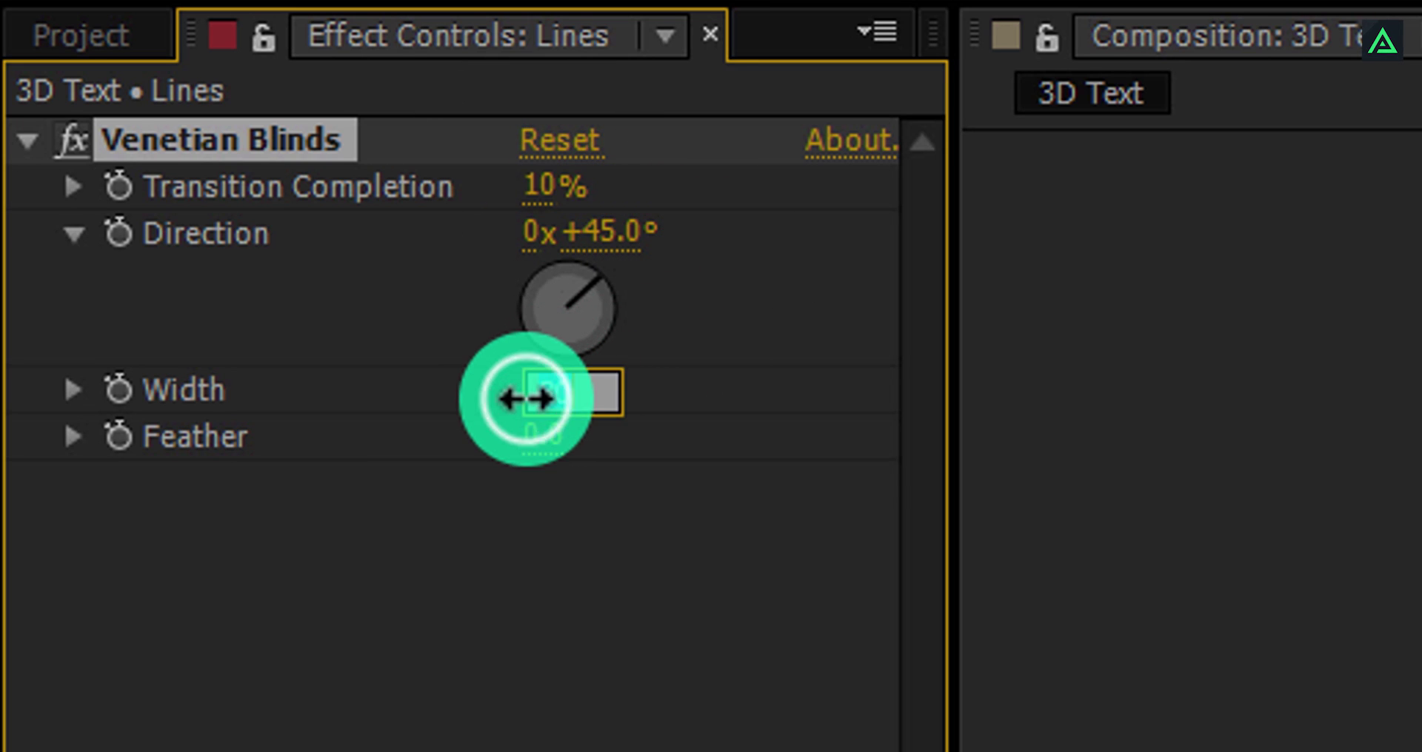
{"action": "type", "text": "15"}
{"action": "key", "text": "Return"}
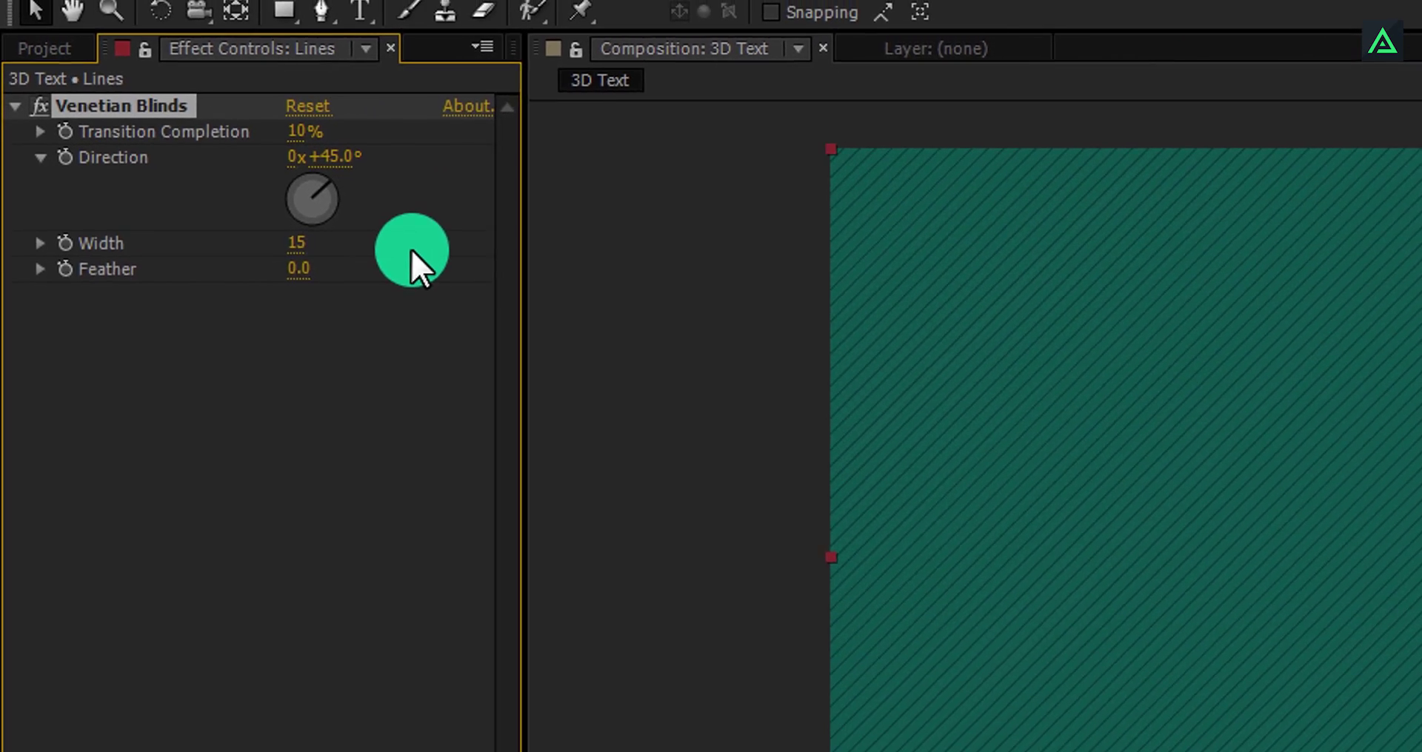
Add an ellipse mask fitted to the Lines layer.
{"action": "left_click", "coordinate": [167, 695]}
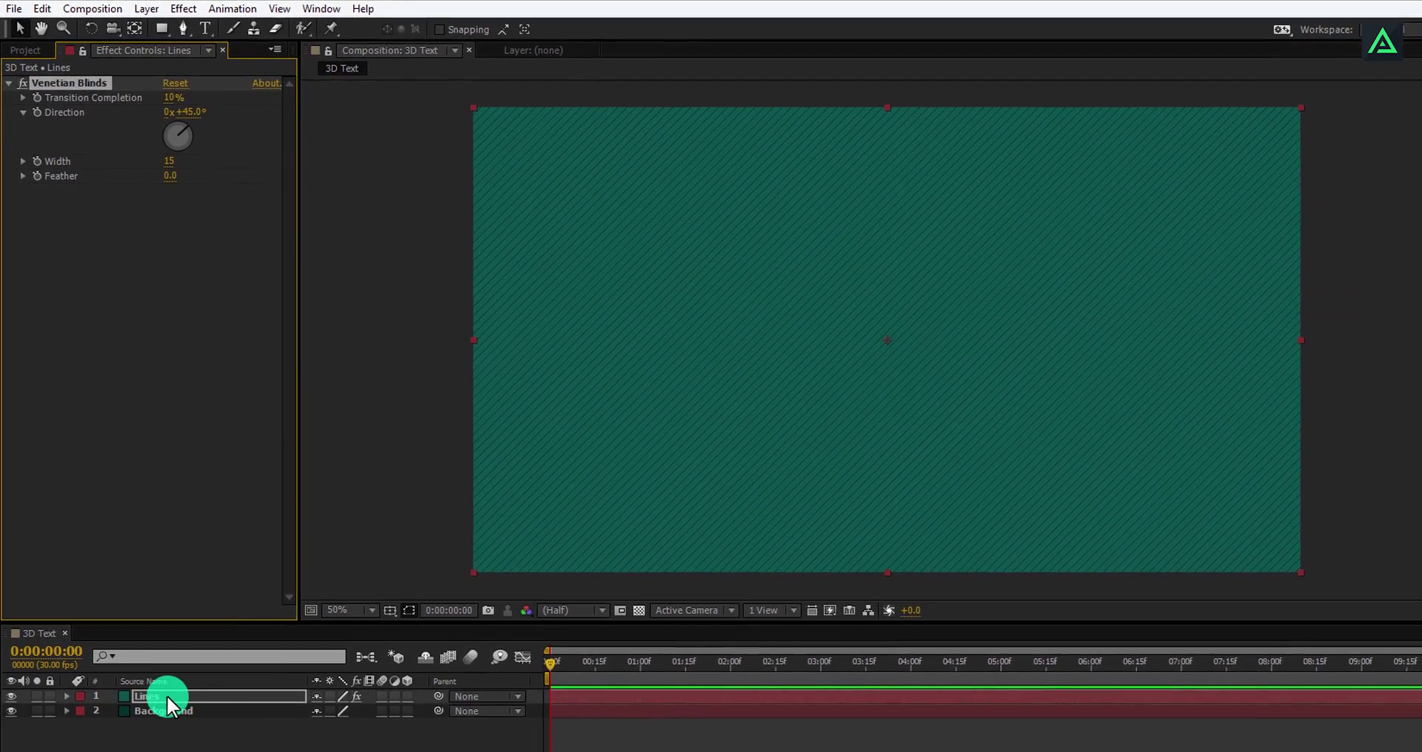
{"action": "left_click_drag", "start_coordinate": [167, 696], "coordinate": [141, 696]}
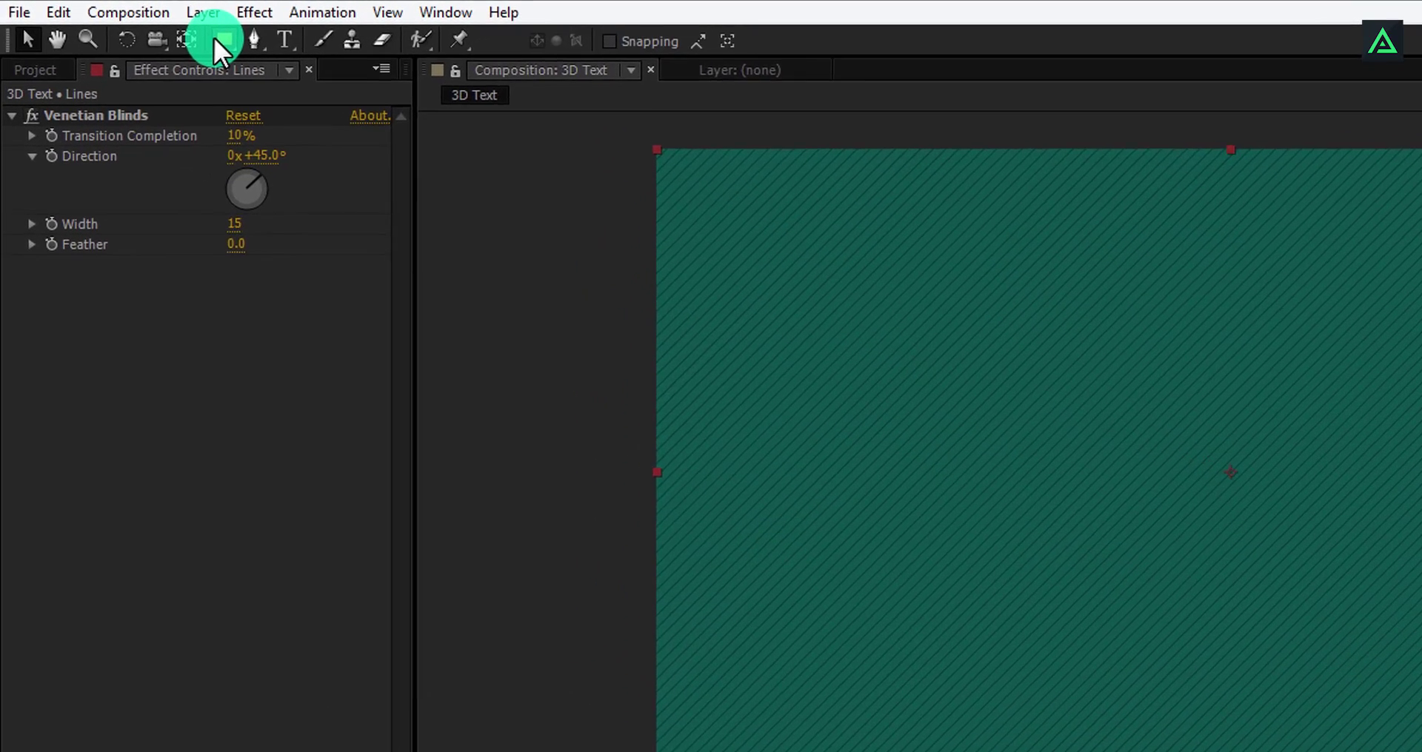
{"action": "left_click_drag", "start_coordinate": [277, 50], "coordinate": [439, 130]}
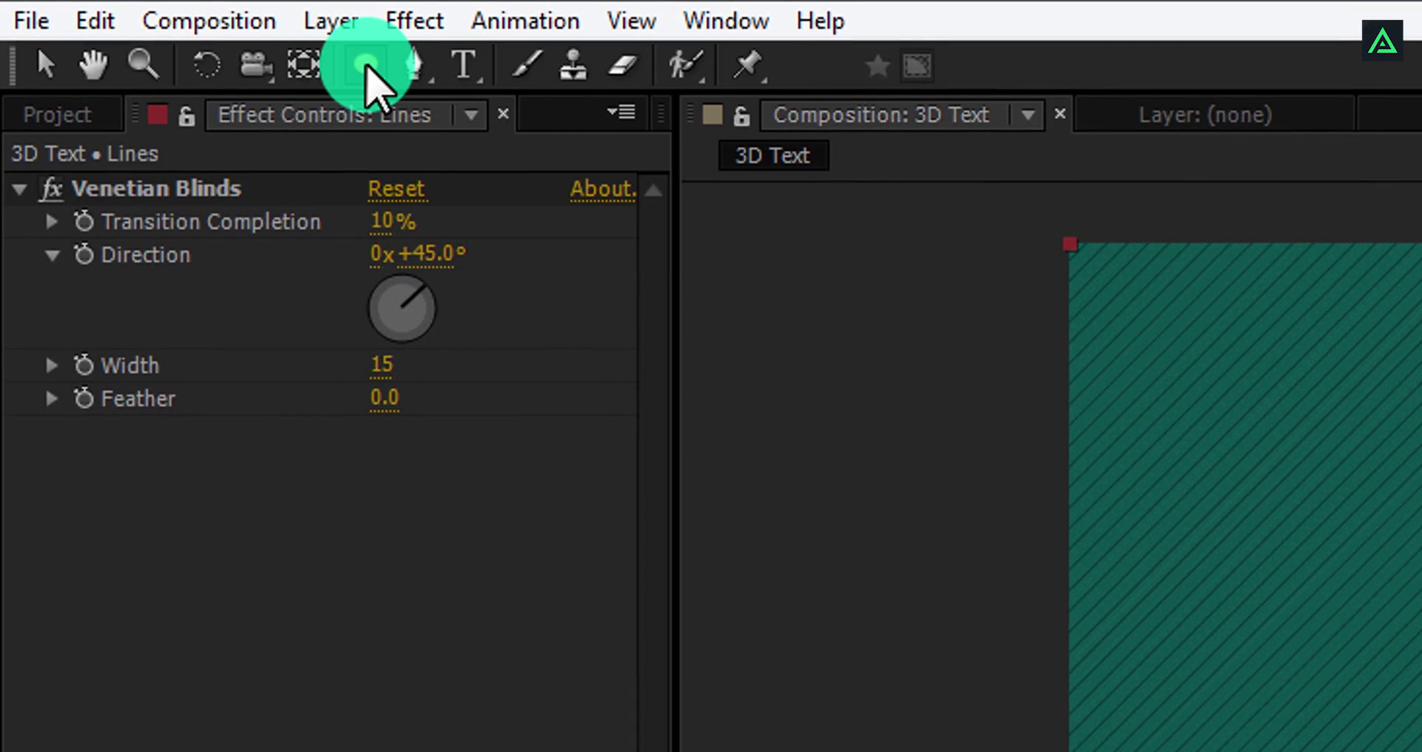
{"action": "double_click", "coordinate": [367, 66]}
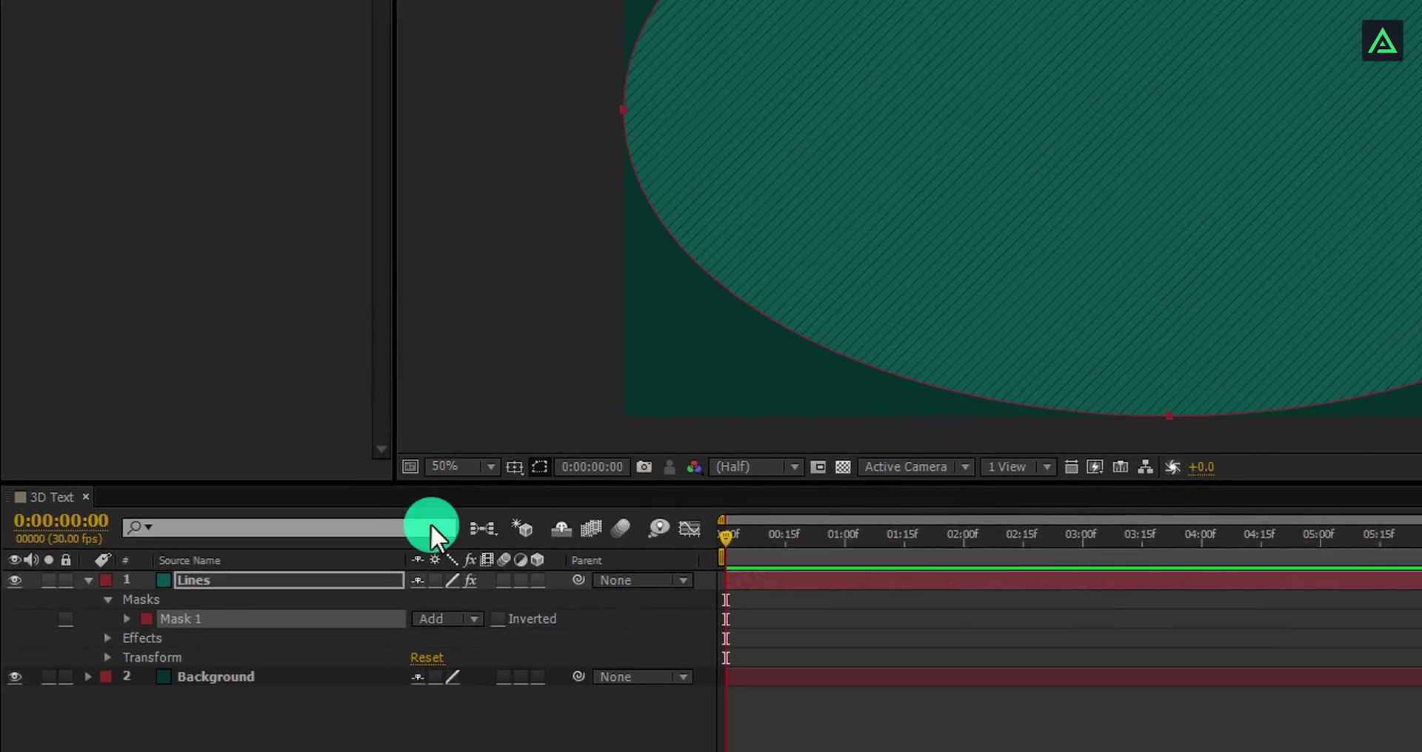
Feather the ellipse mask by 500 pixels and hide the mask outline.
{"action": "key", "text": "f"}
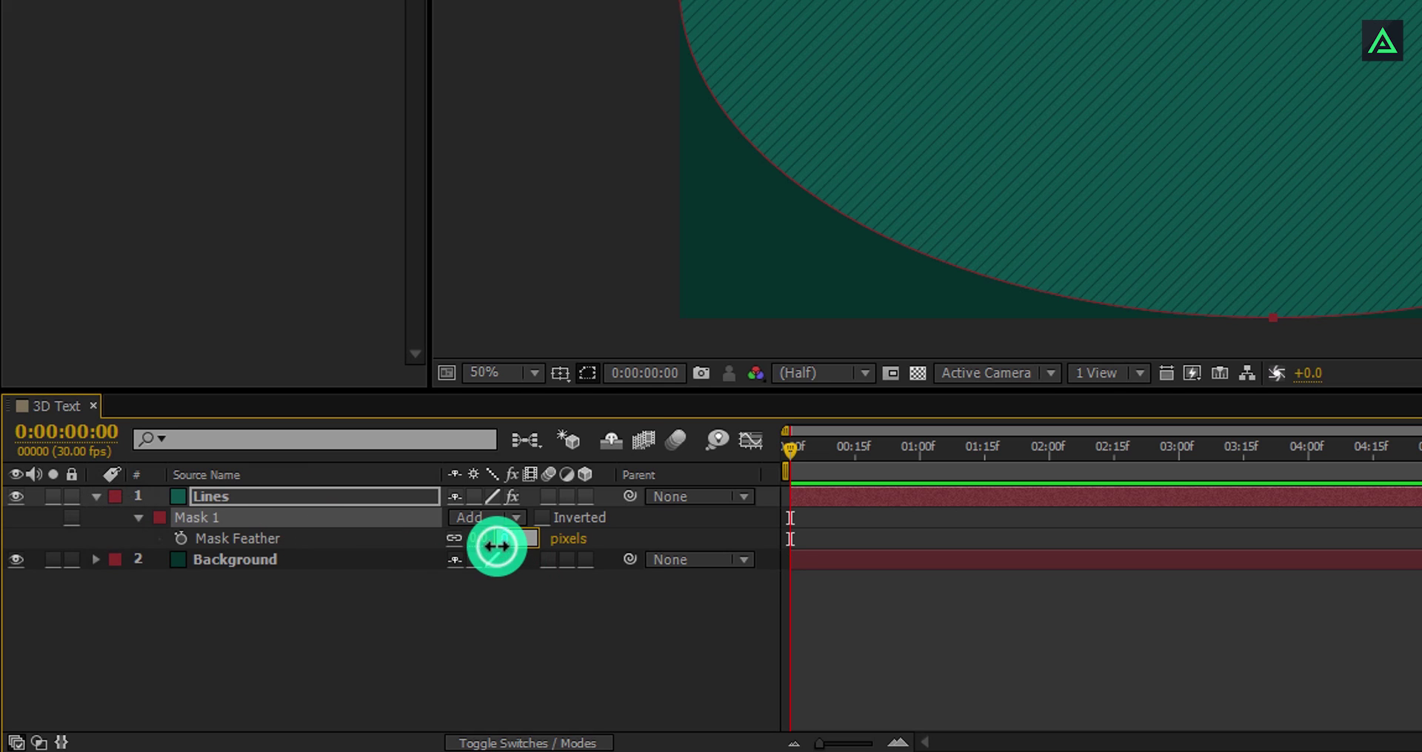
{"action": "type", "text": "500"}
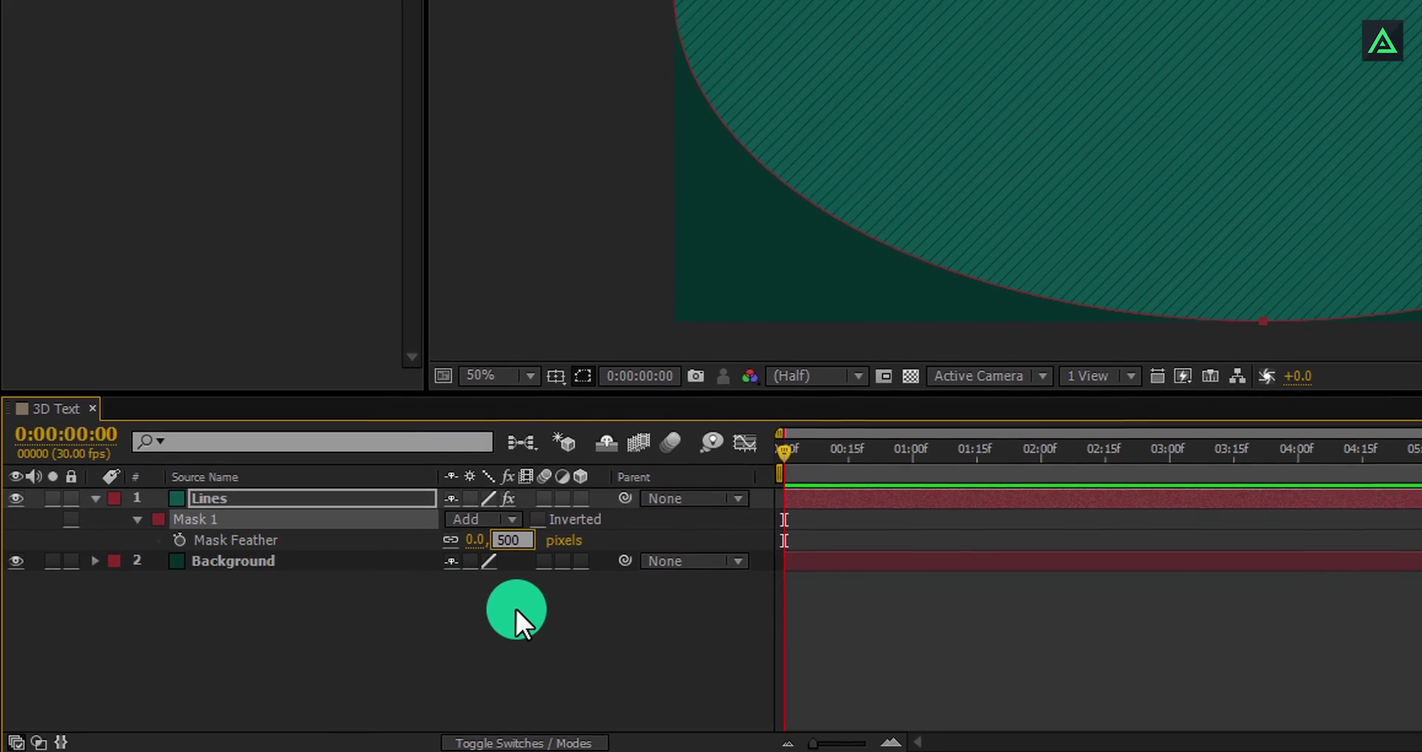
{"action": "key", "text": "Return"}
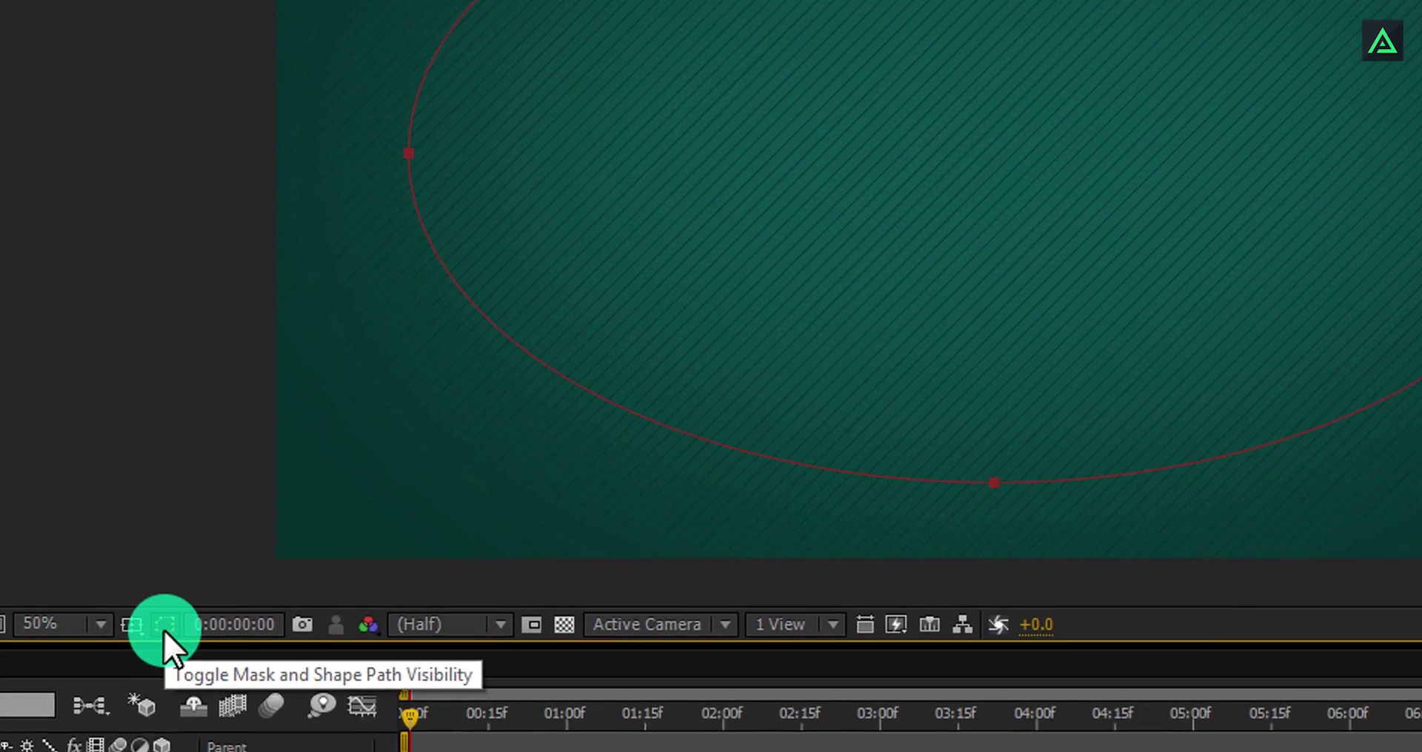
{"action": "left_click", "coordinate": [165, 626]}
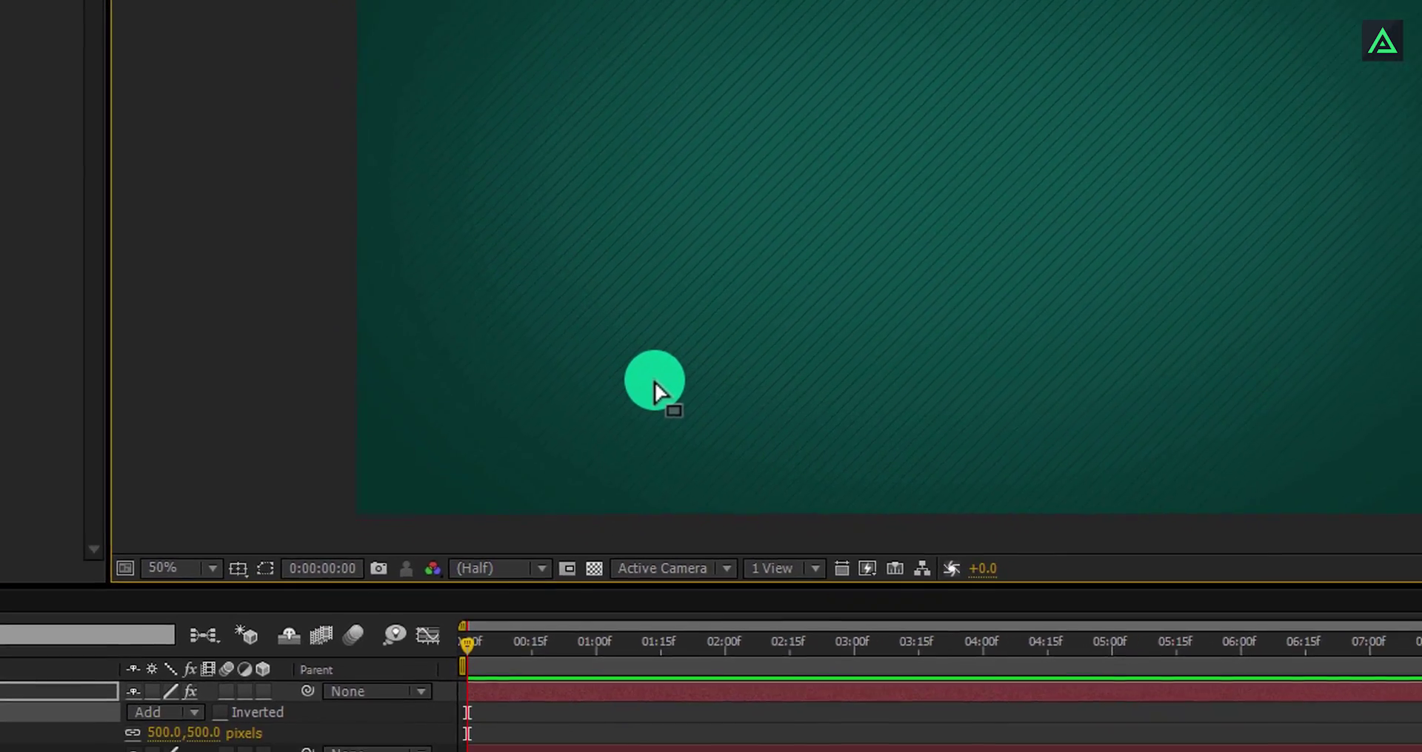
Create a centred yellow Bebas Neue text layer reading 'INCOMING'.
{"action": "left_click", "coordinate": [57, 599]}
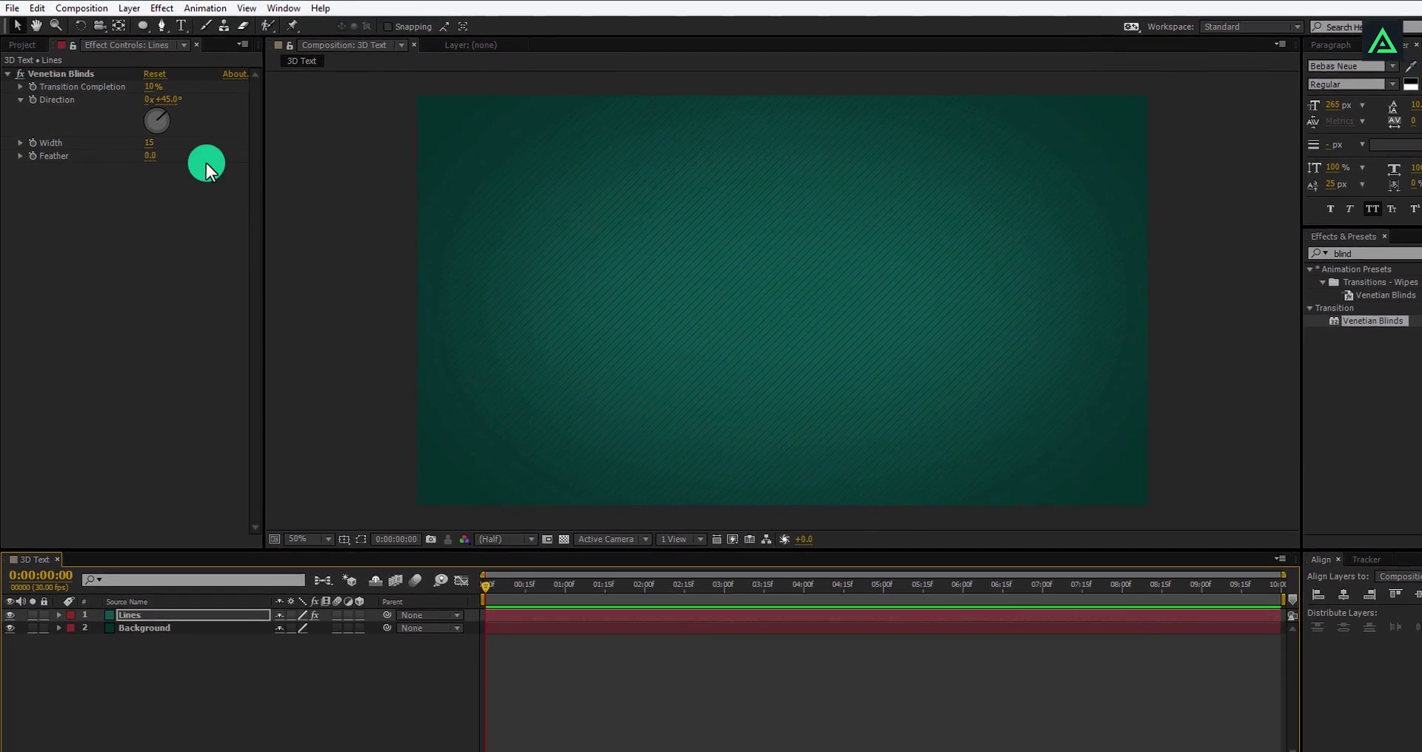
{"action": "left_click", "coordinate": [176, 25]}
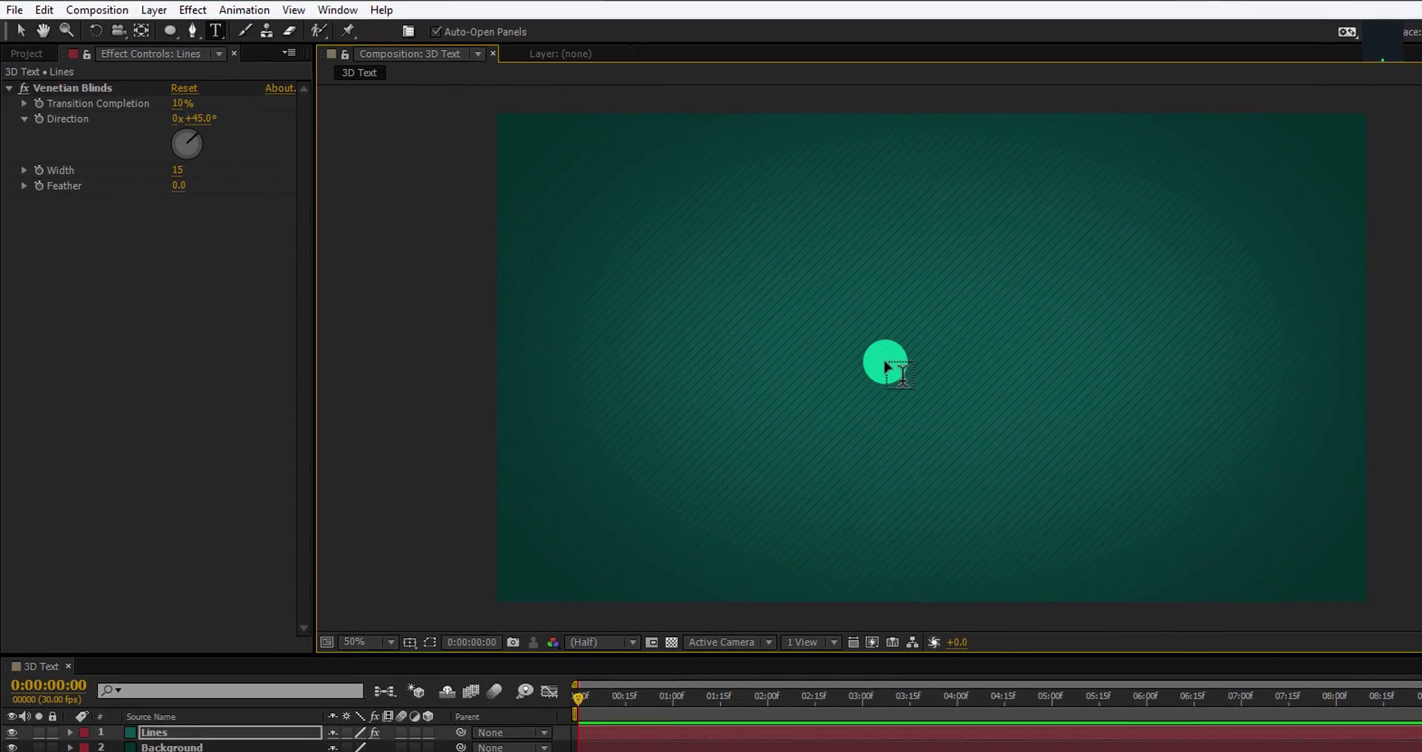
{"action": "left_click", "coordinate": [901, 369]}
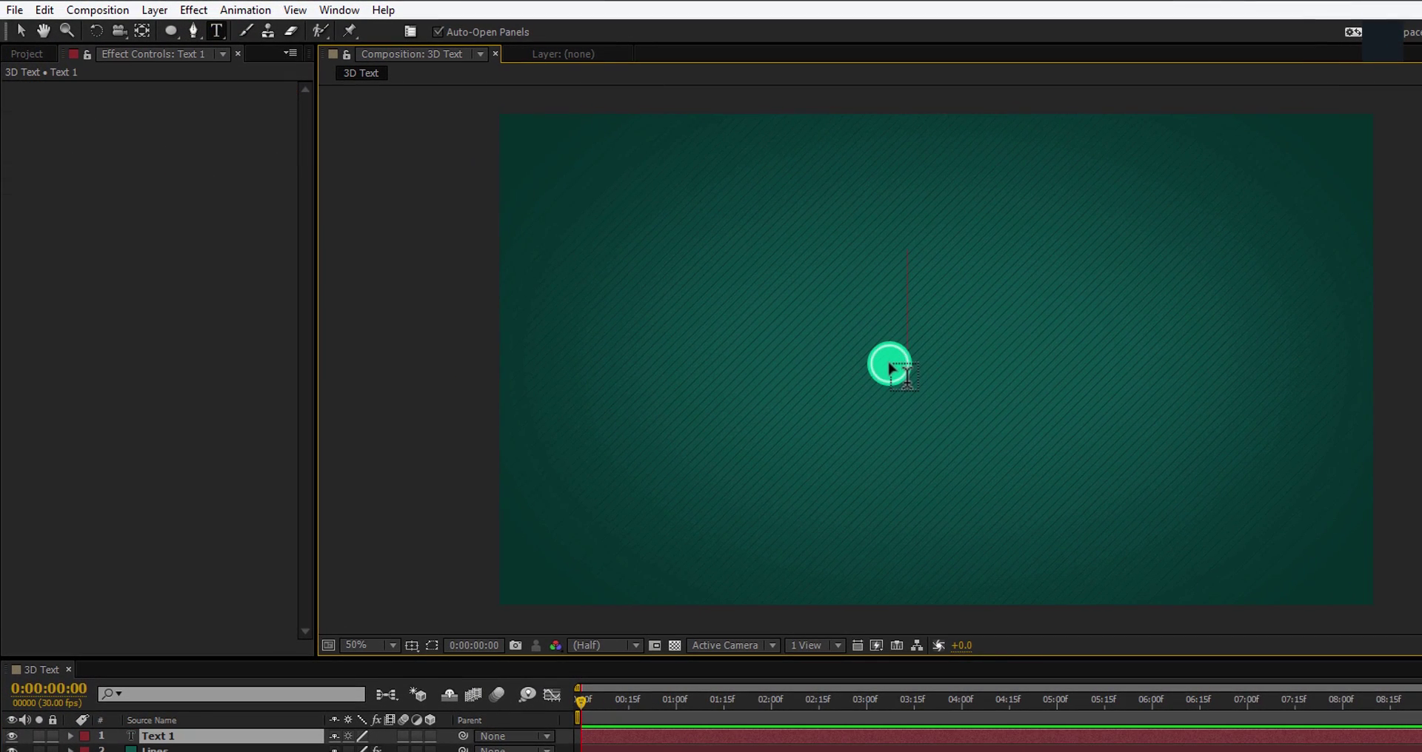
{"action": "type", "text": "INCOMING"}
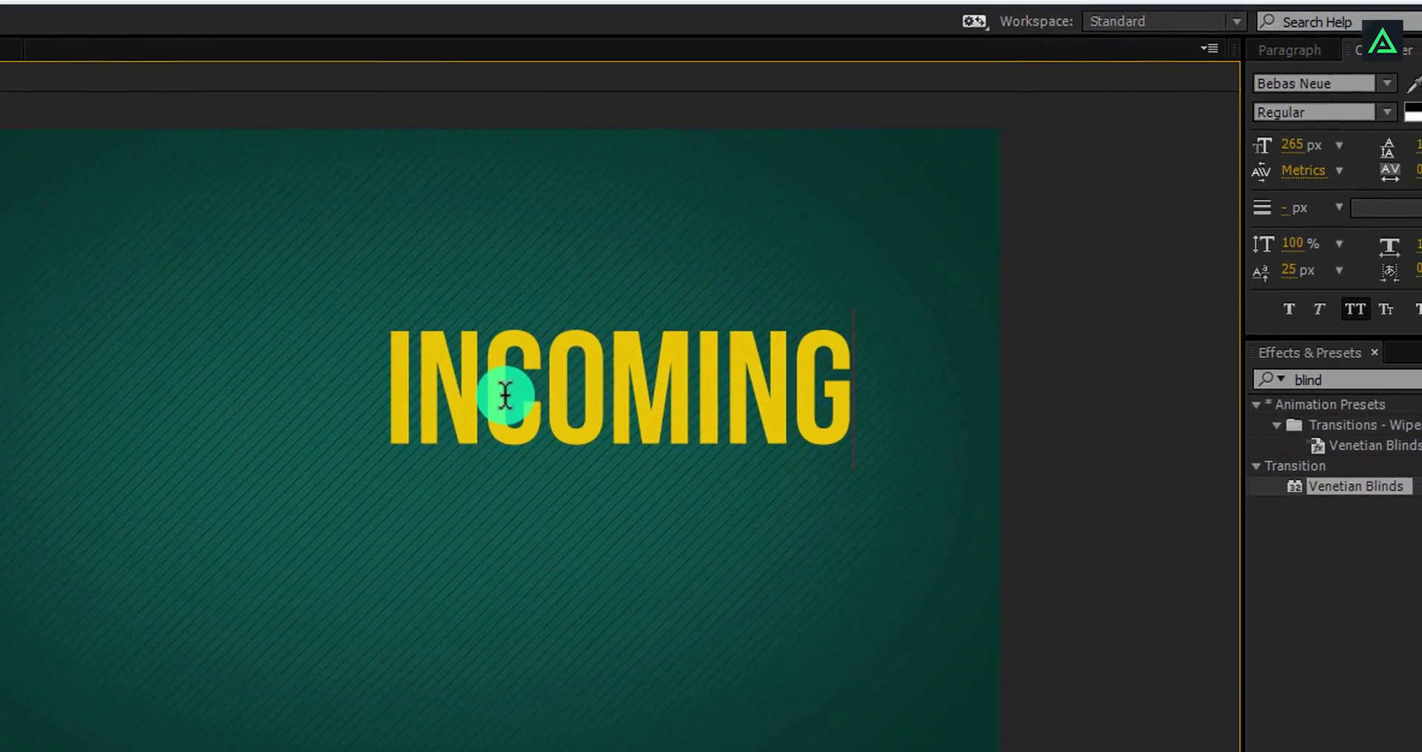
{"action": "left_click_drag", "start_coordinate": [377, 391], "coordinate": [850, 391]}
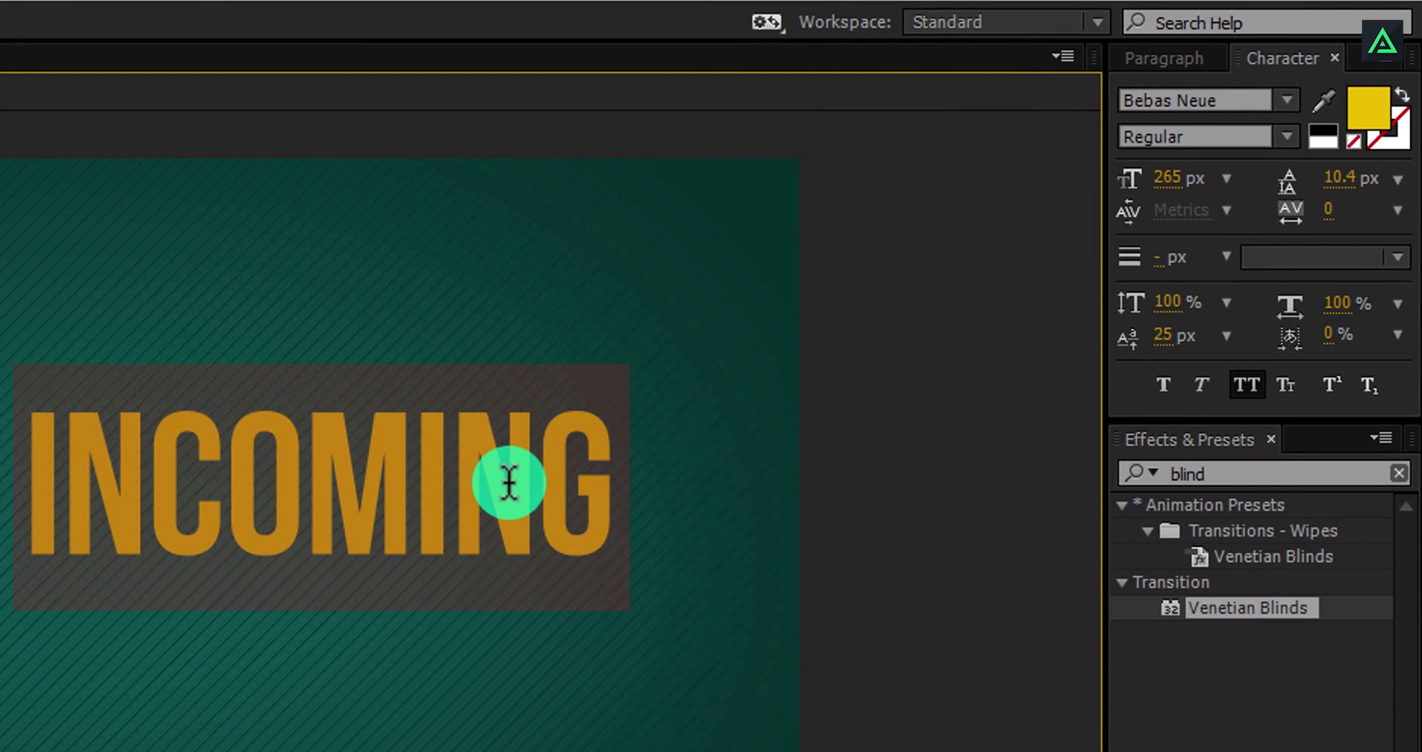
{"action": "left_click", "coordinate": [501, 493]}
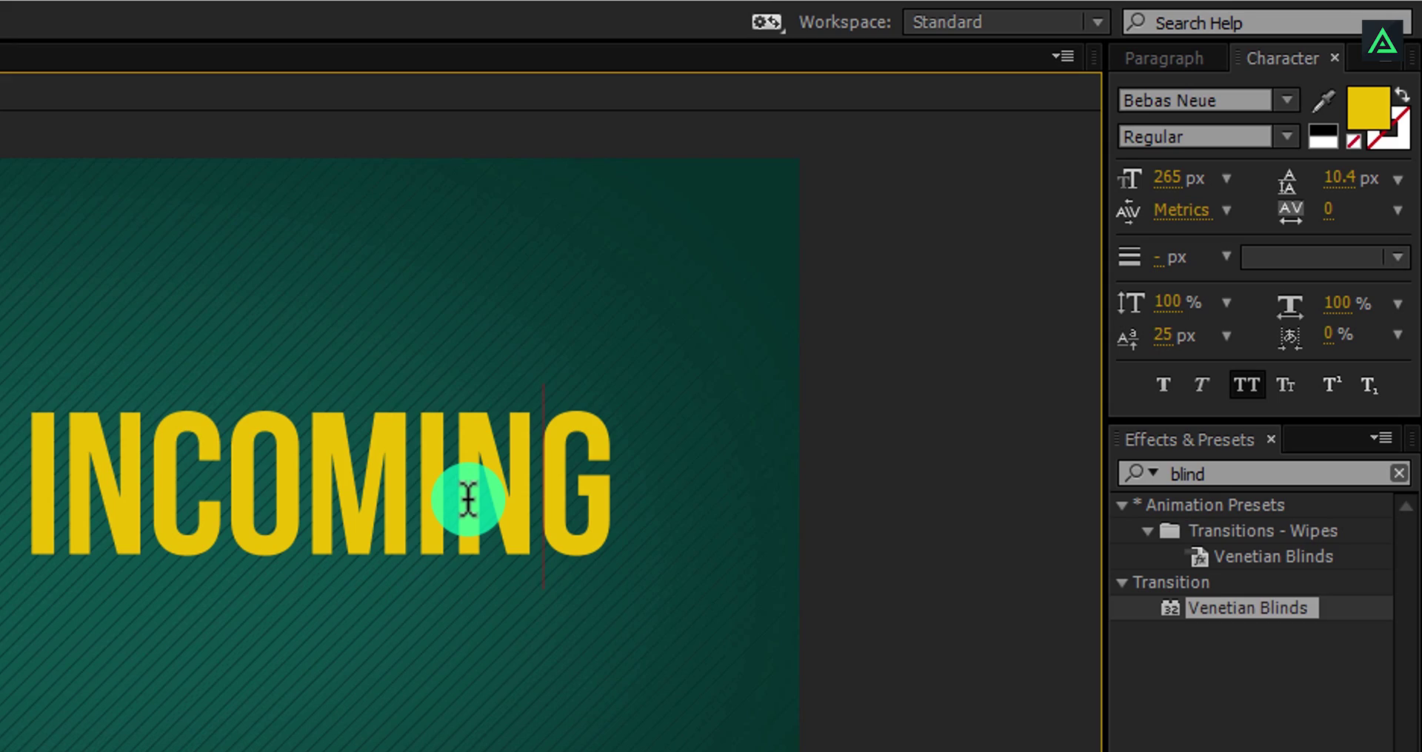
{"action": "key", "text": "ctrl+Return"}
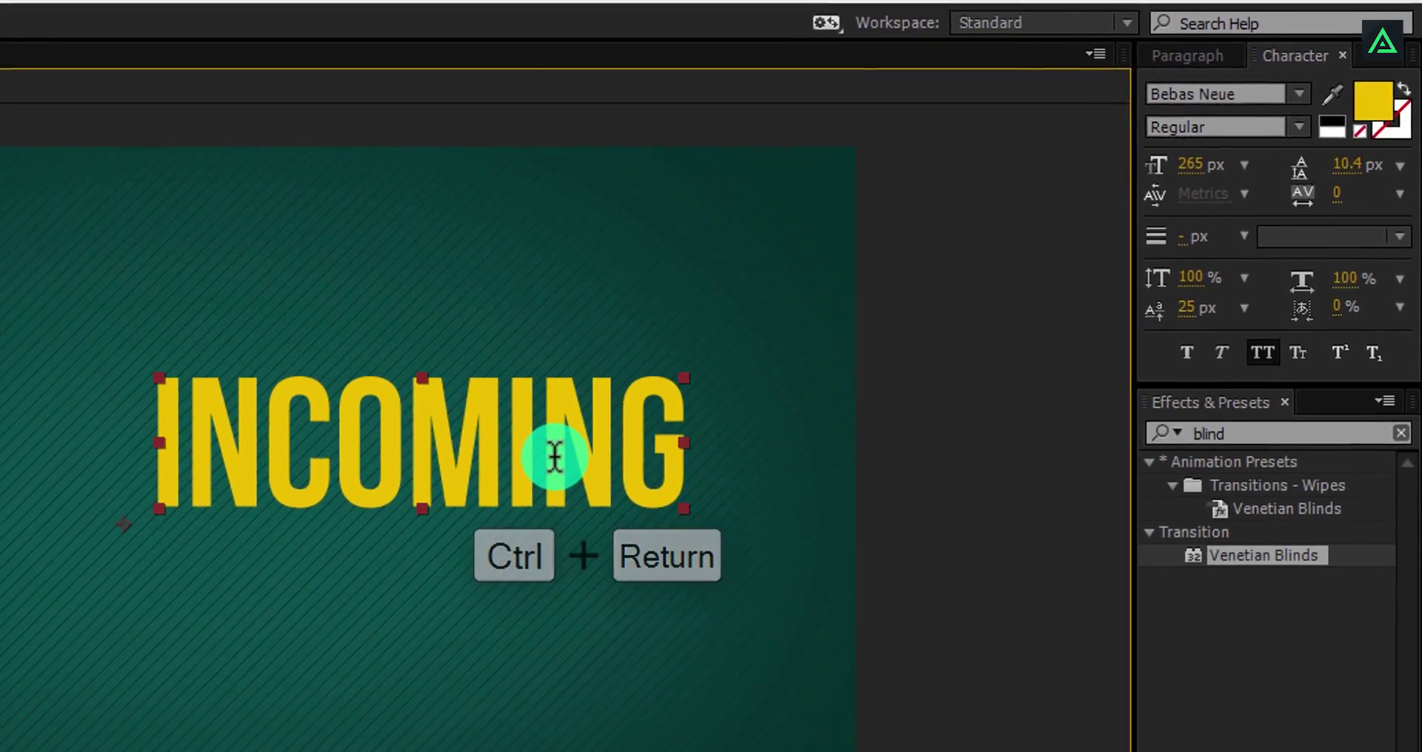
{"action": "key", "text": "v"}
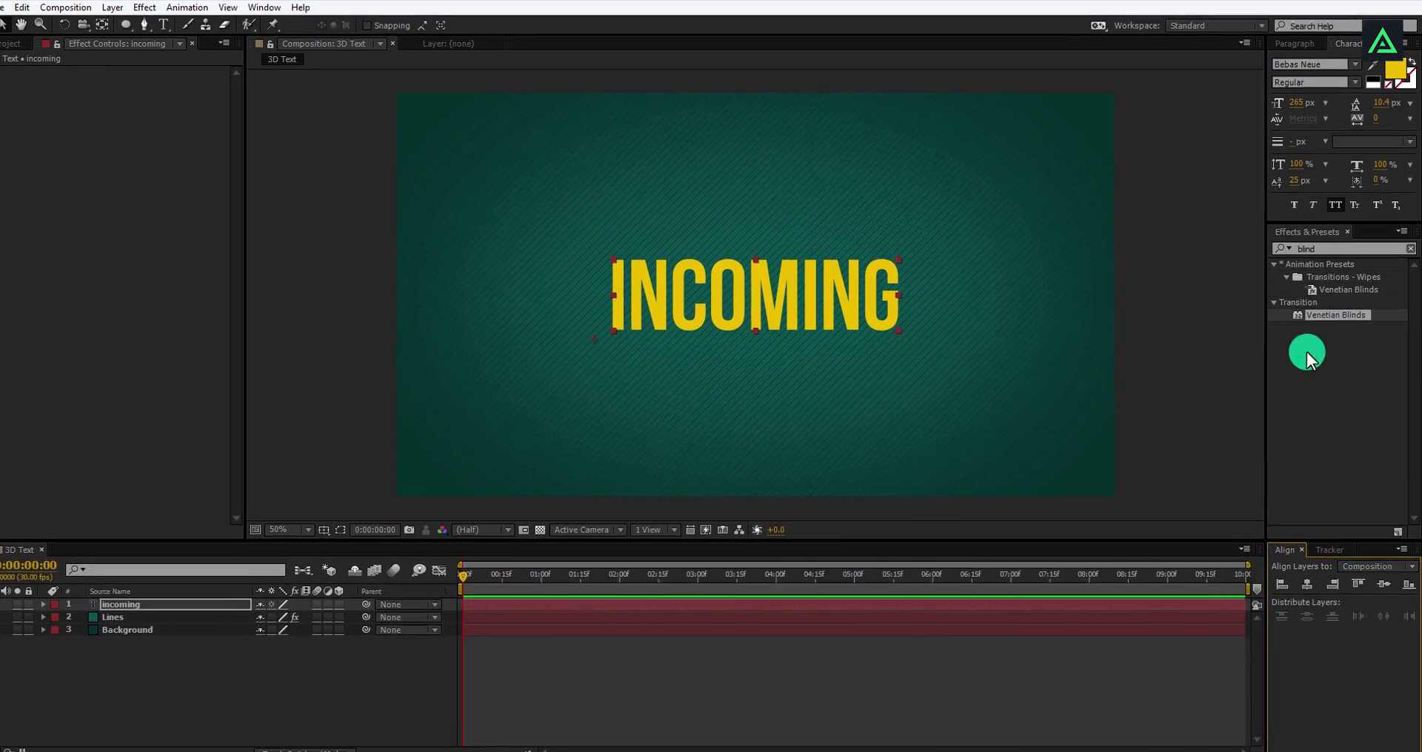
Apply a Transform effect to the INCOMING text with Skew set to -10.
{"action": "left_click", "coordinate": [1340, 246]}
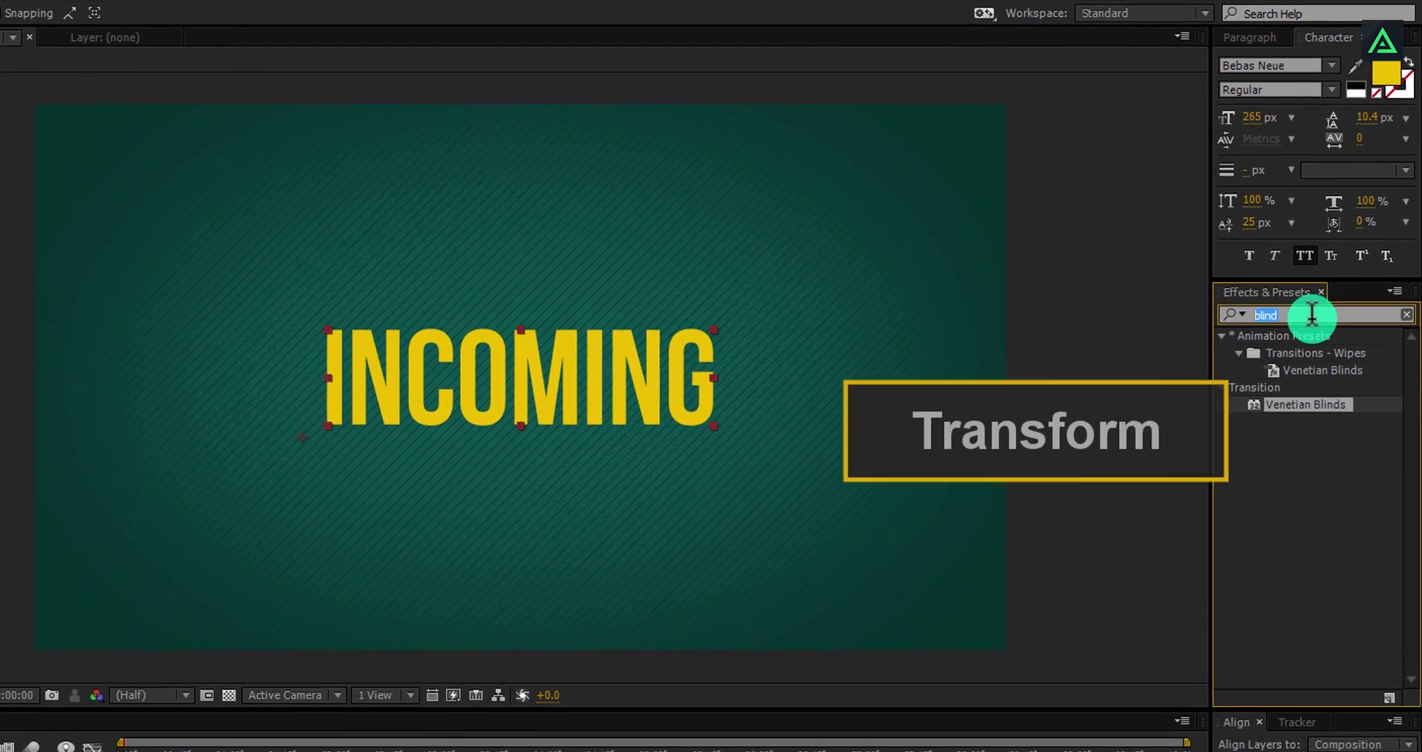
{"action": "type", "text": "trans"}
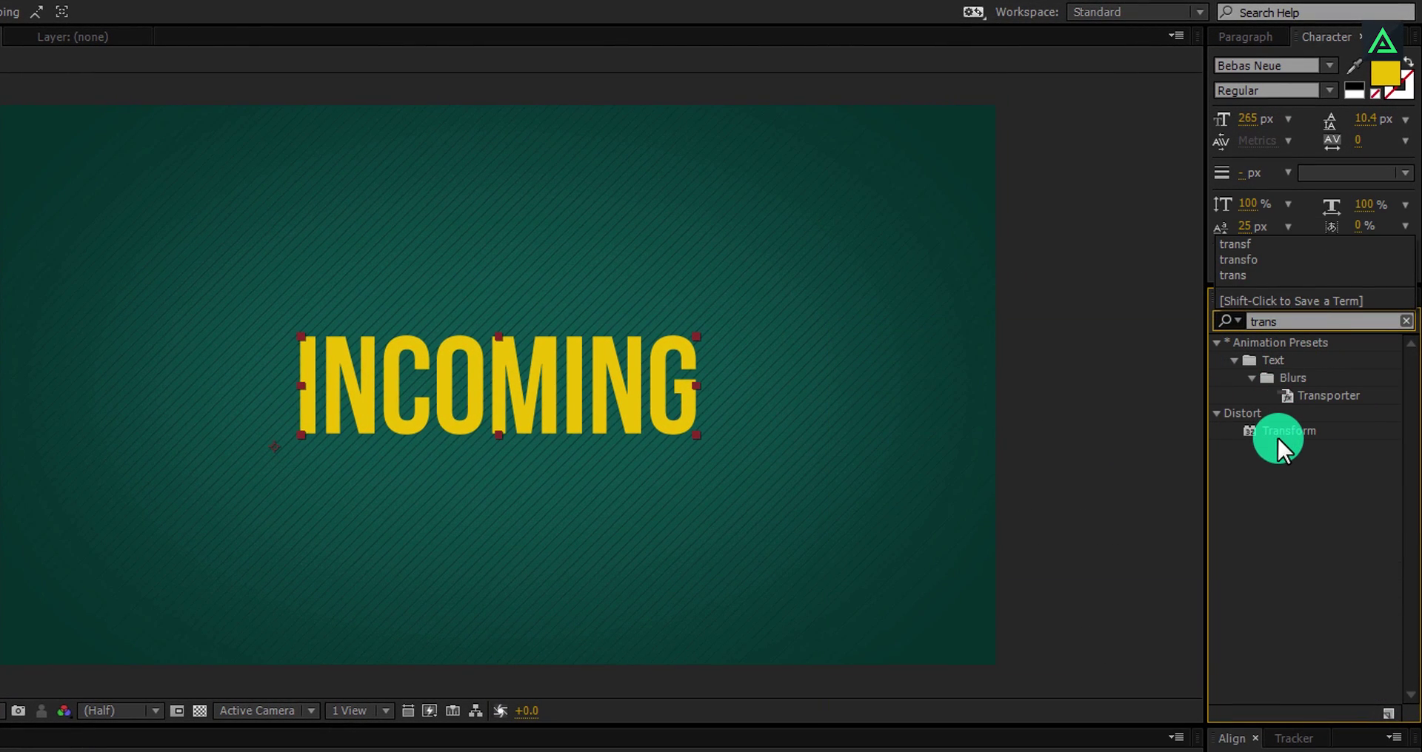
{"action": "left_click_drag", "start_coordinate": [1277, 435], "coordinate": [487, 386]}
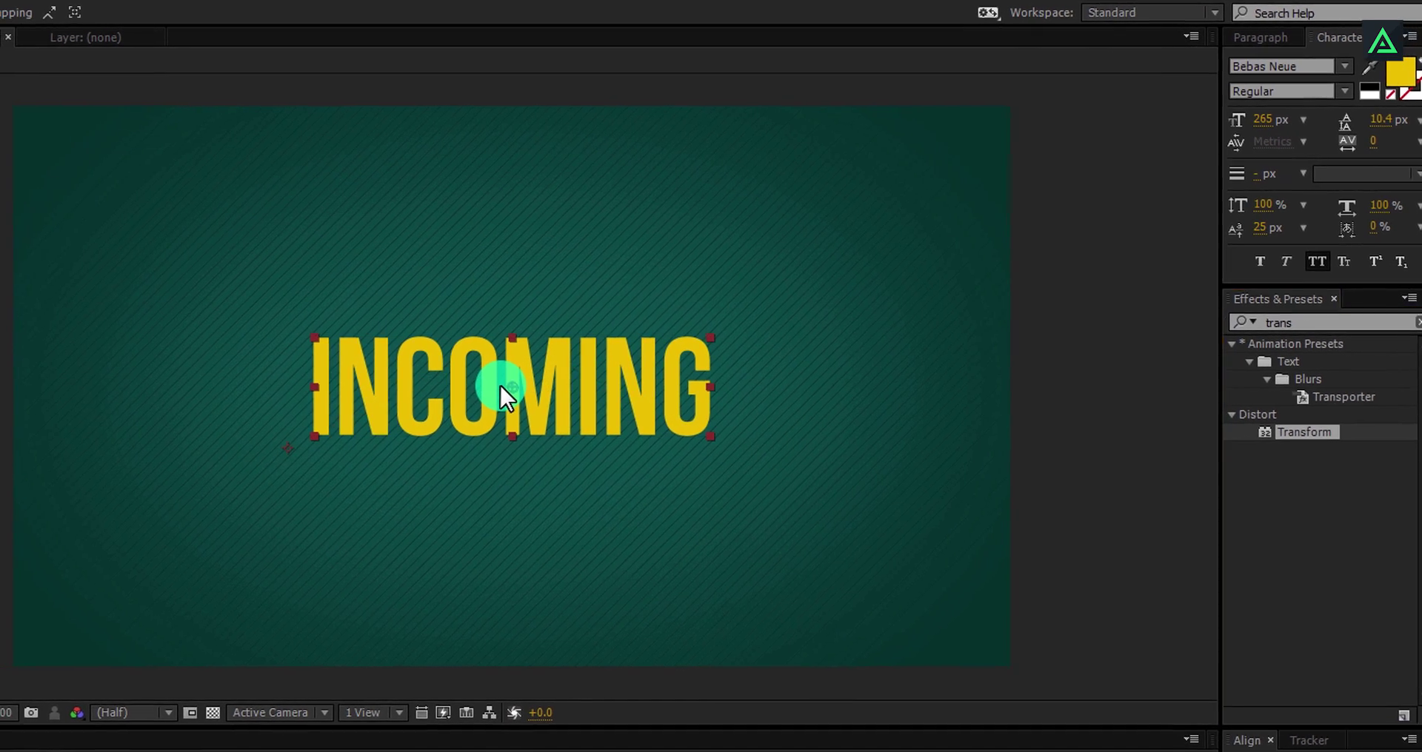
{"action": "left_click", "coordinate": [238, 222]}
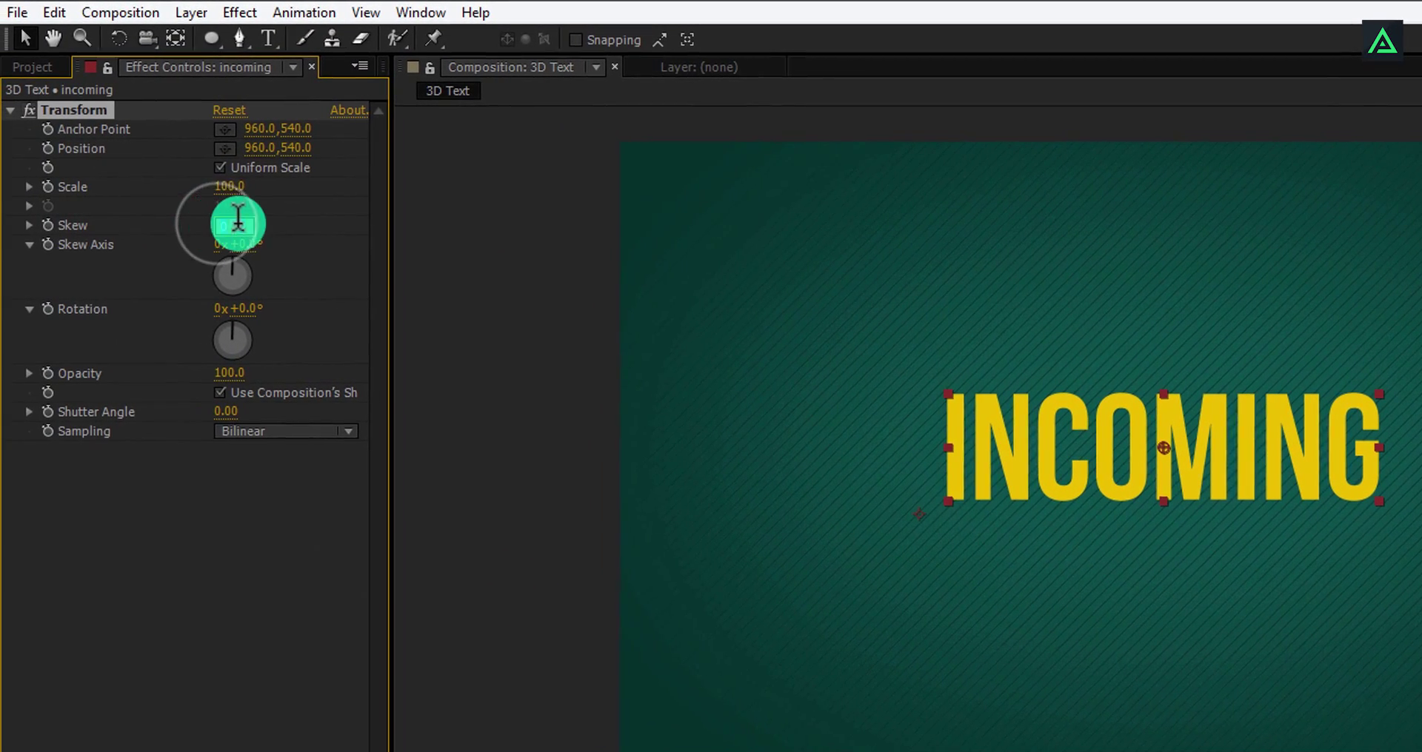
{"action": "type", "text": "-10"}
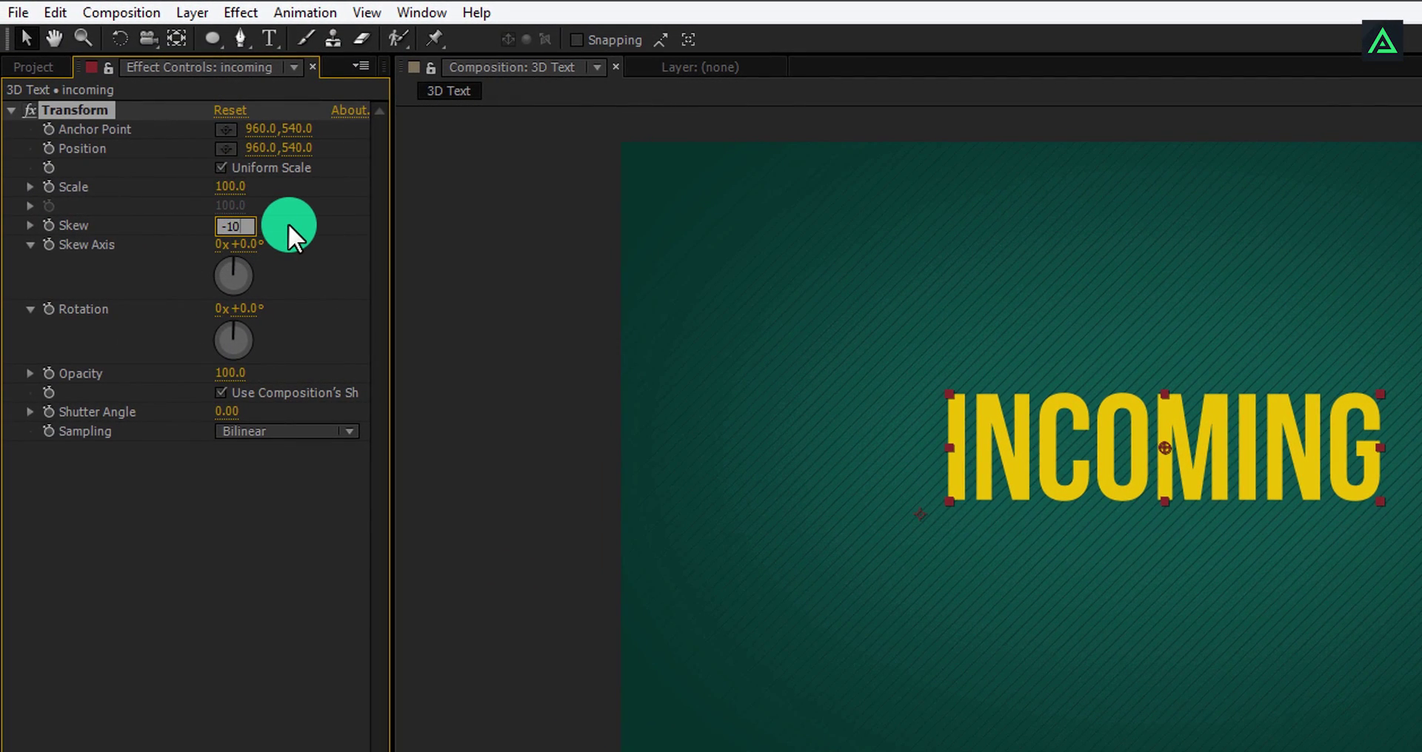
{"action": "key", "text": "Return"}
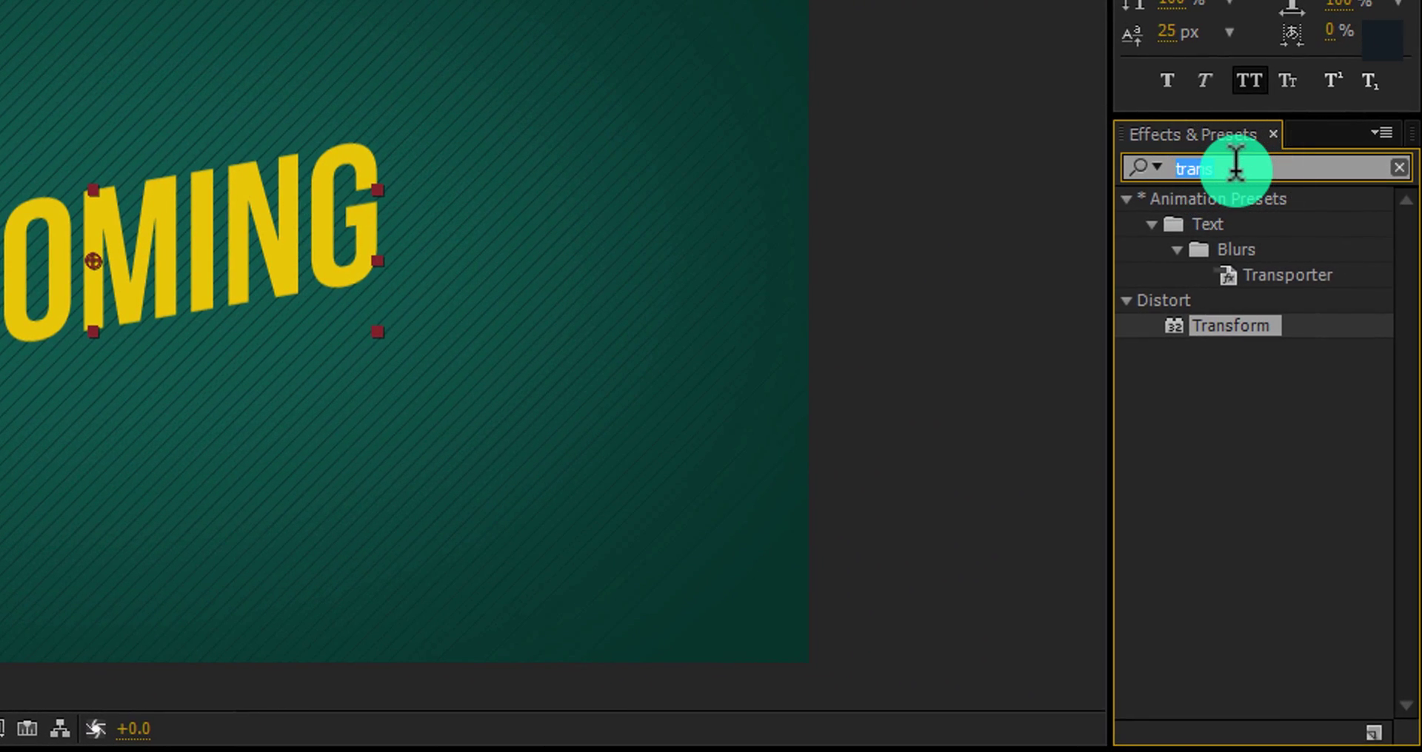
Apply the Text Bounce preset to the INCOMING layer and scrub to check it.
{"action": "type", "text": "bounce"}
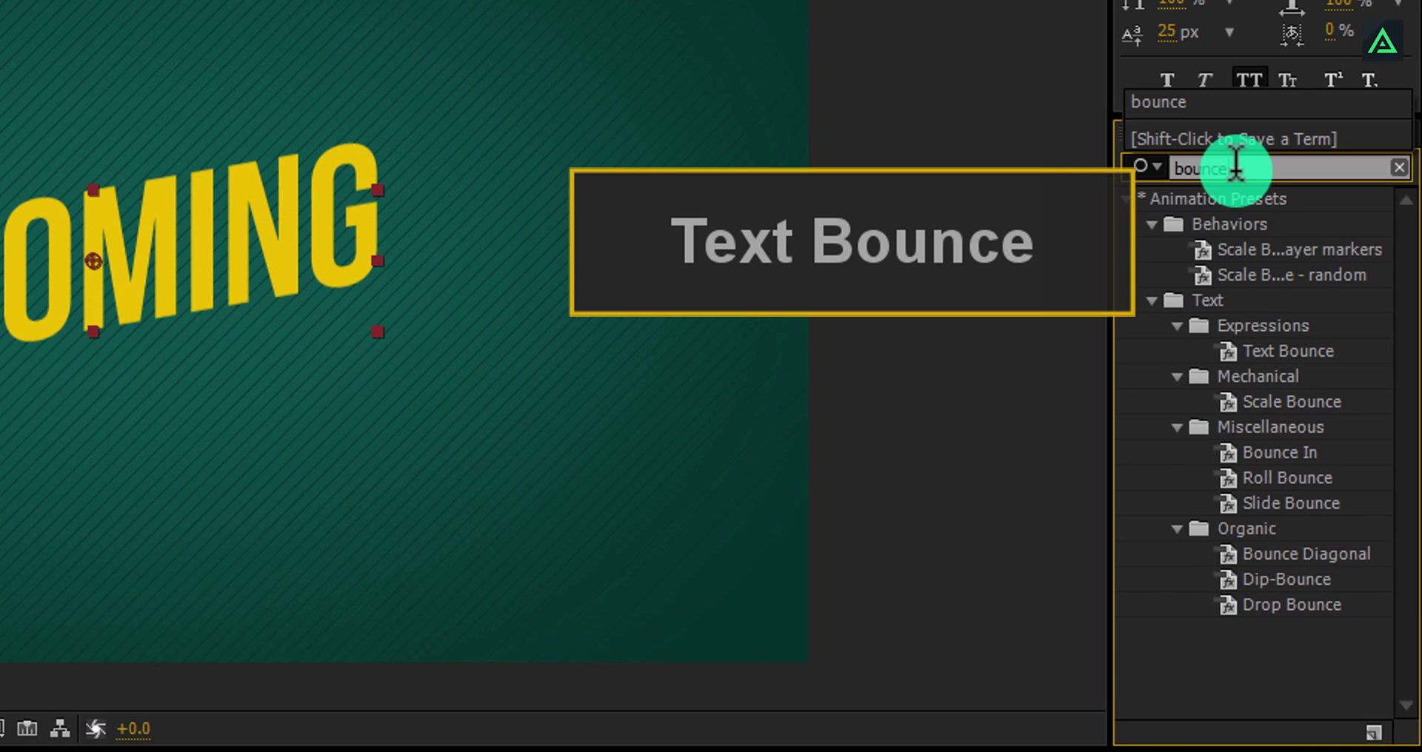
{"action": "left_click", "coordinate": [1194, 303]}
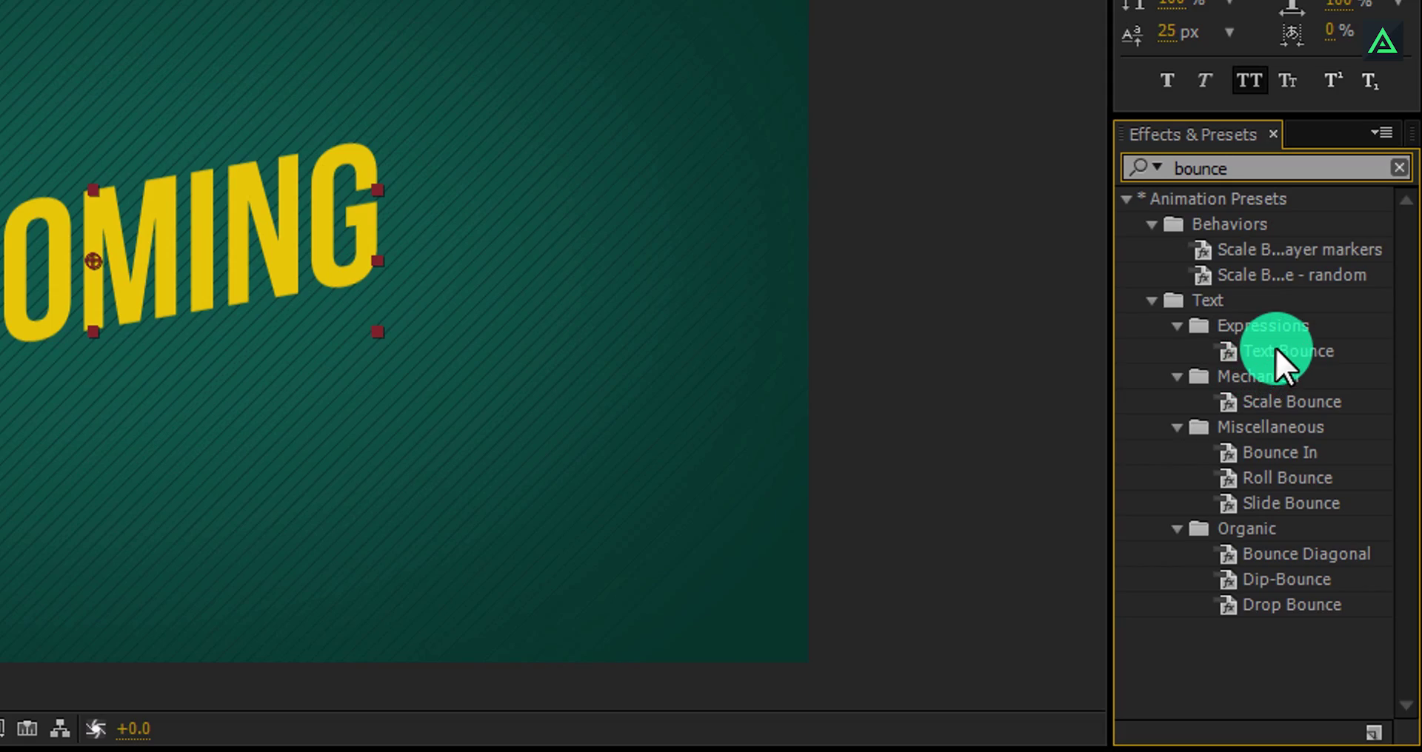
{"action": "left_click_drag", "start_coordinate": [1277, 348], "coordinate": [93, 260]}
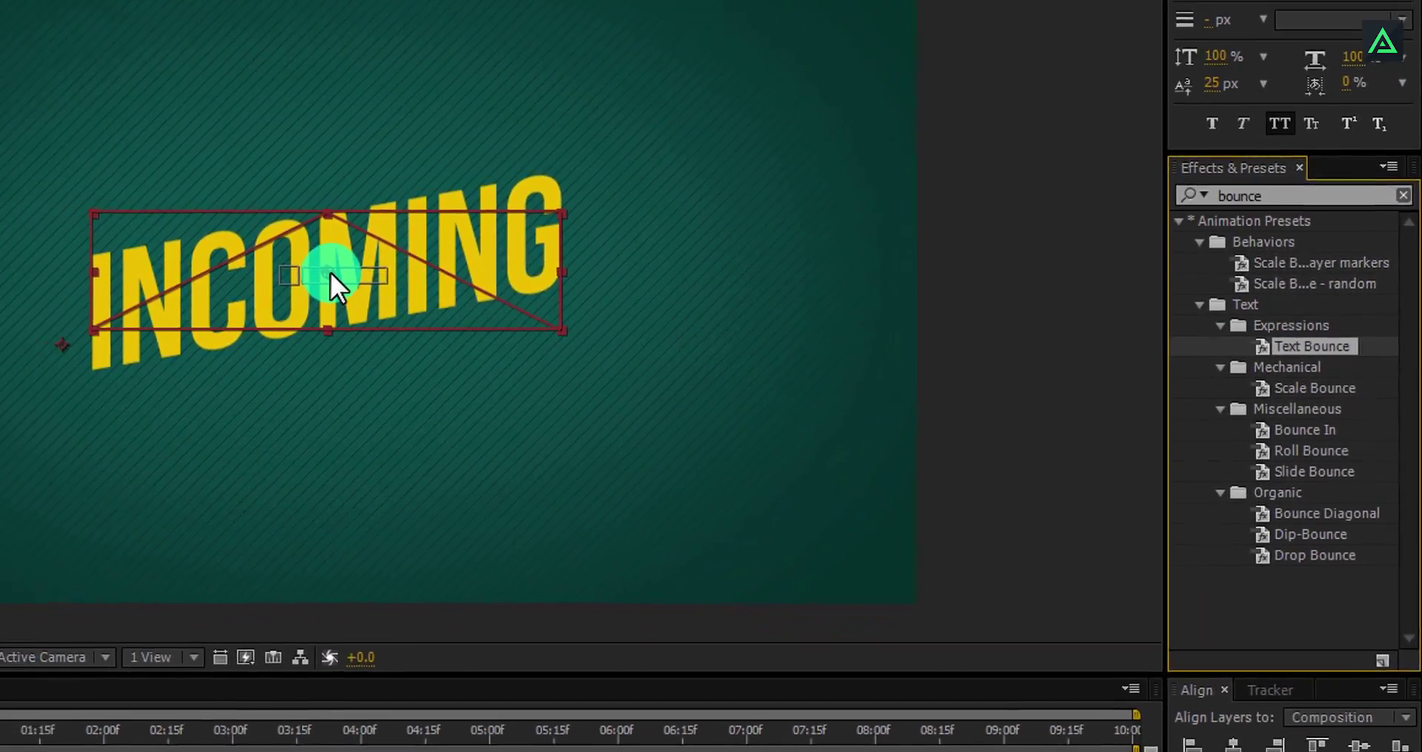
{"action": "left_click_drag", "start_coordinate": [330, 273], "coordinate": [332, 274]}
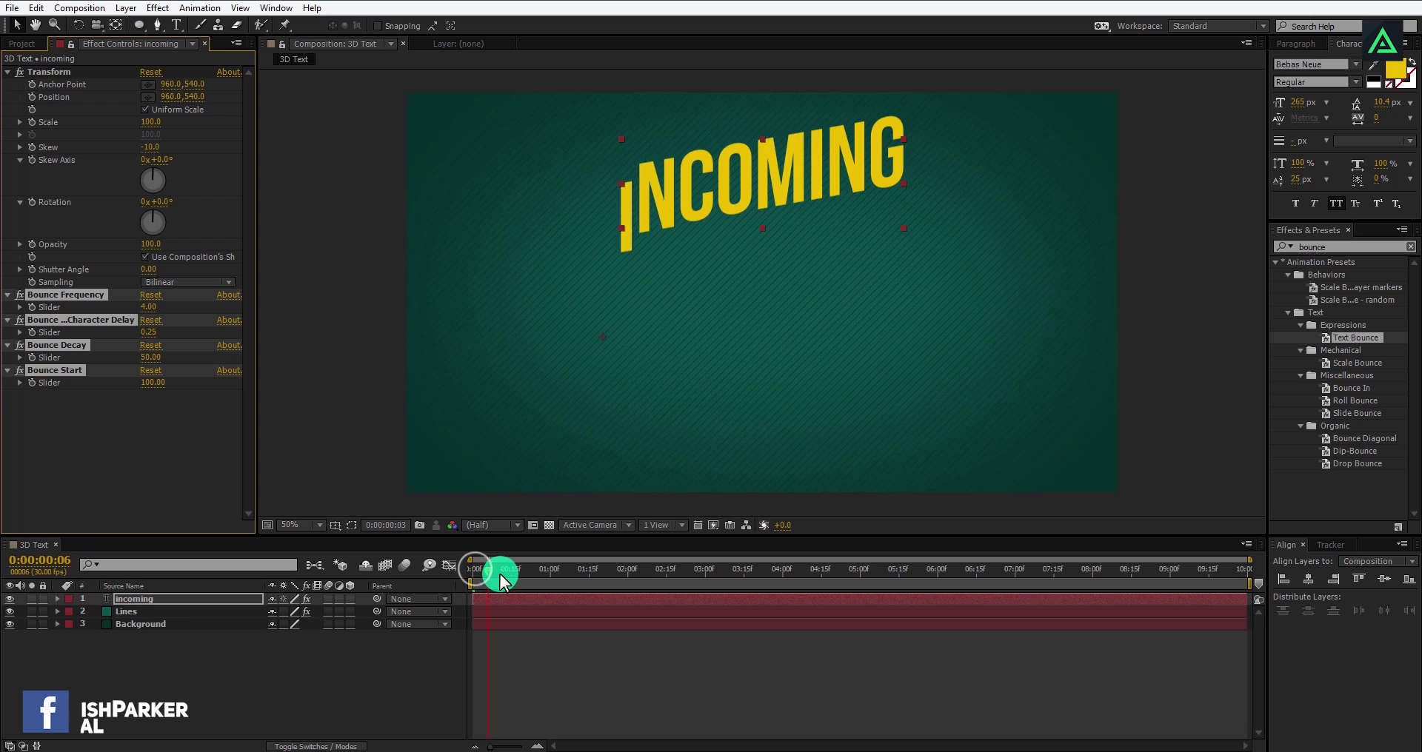
{"action": "left_click_drag", "start_coordinate": [499, 574], "coordinate": [541, 593]}
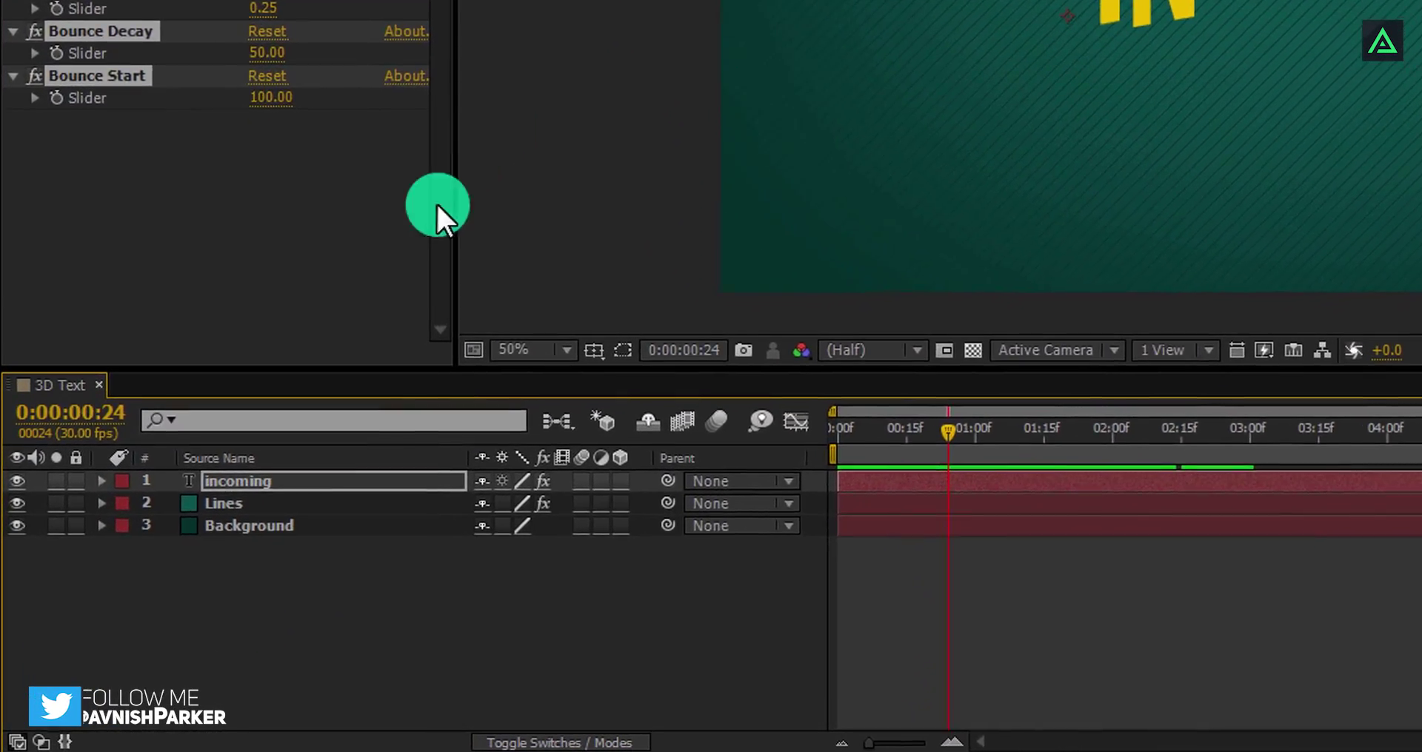
Set Animator 1 Position to 0.0,701.0 at frame 0 and preview the letters rising.
{"action": "left_click", "coordinate": [102, 480]}
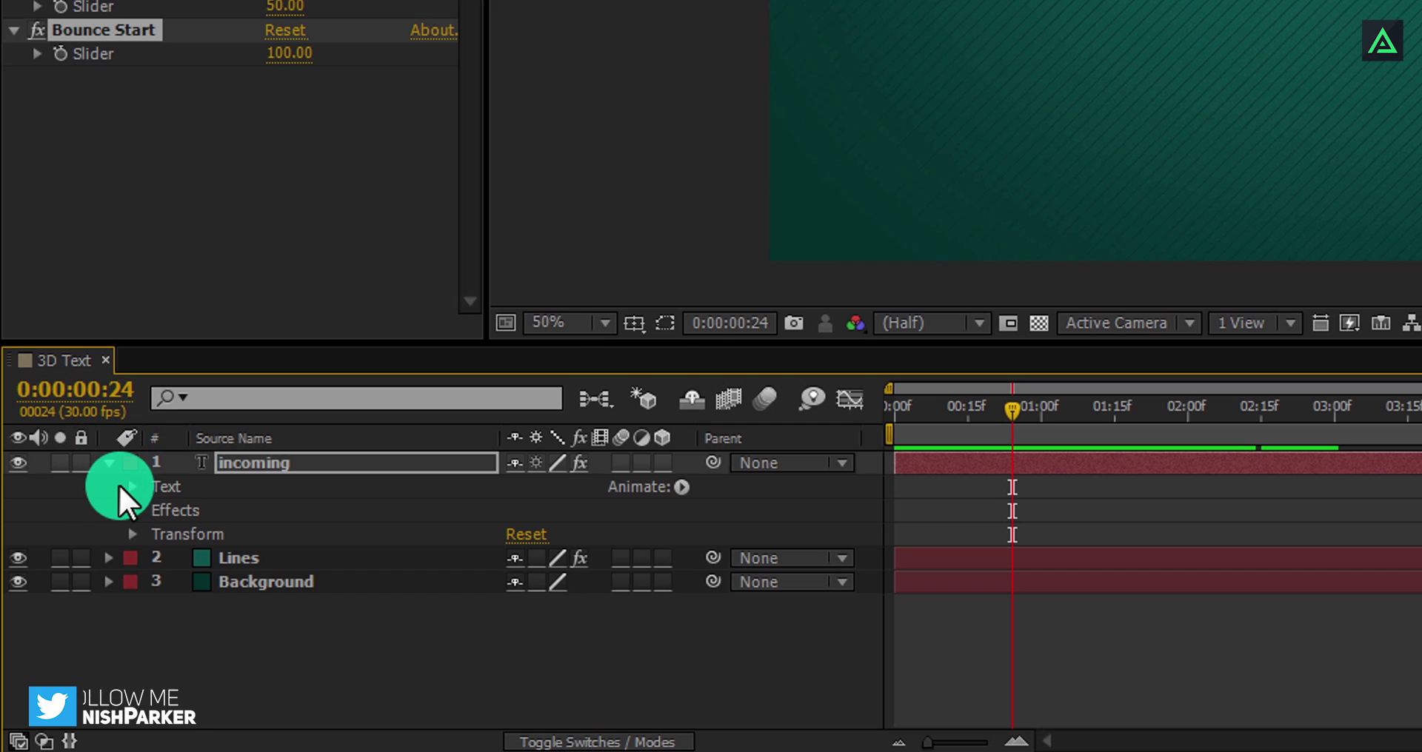
{"action": "left_click", "coordinate": [133, 487]}
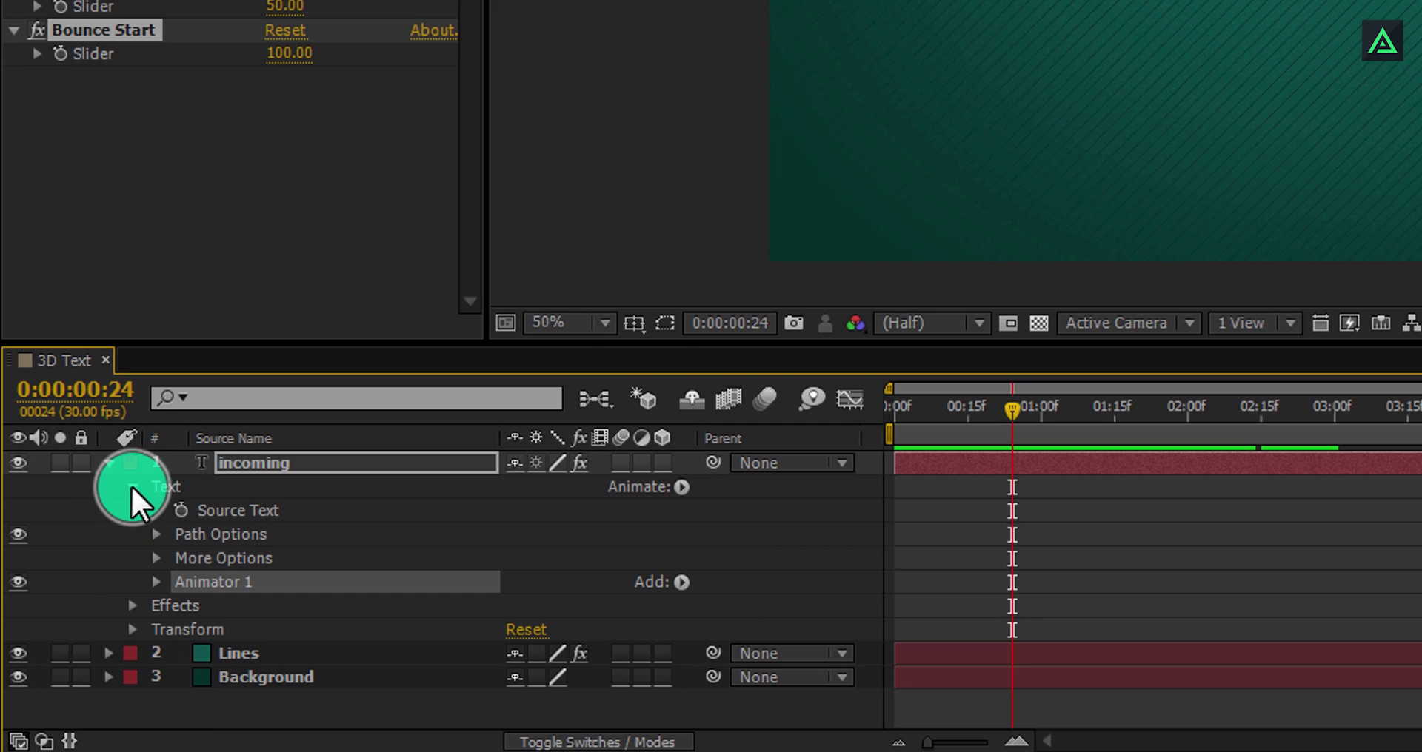
{"action": "left_click", "coordinate": [154, 582]}
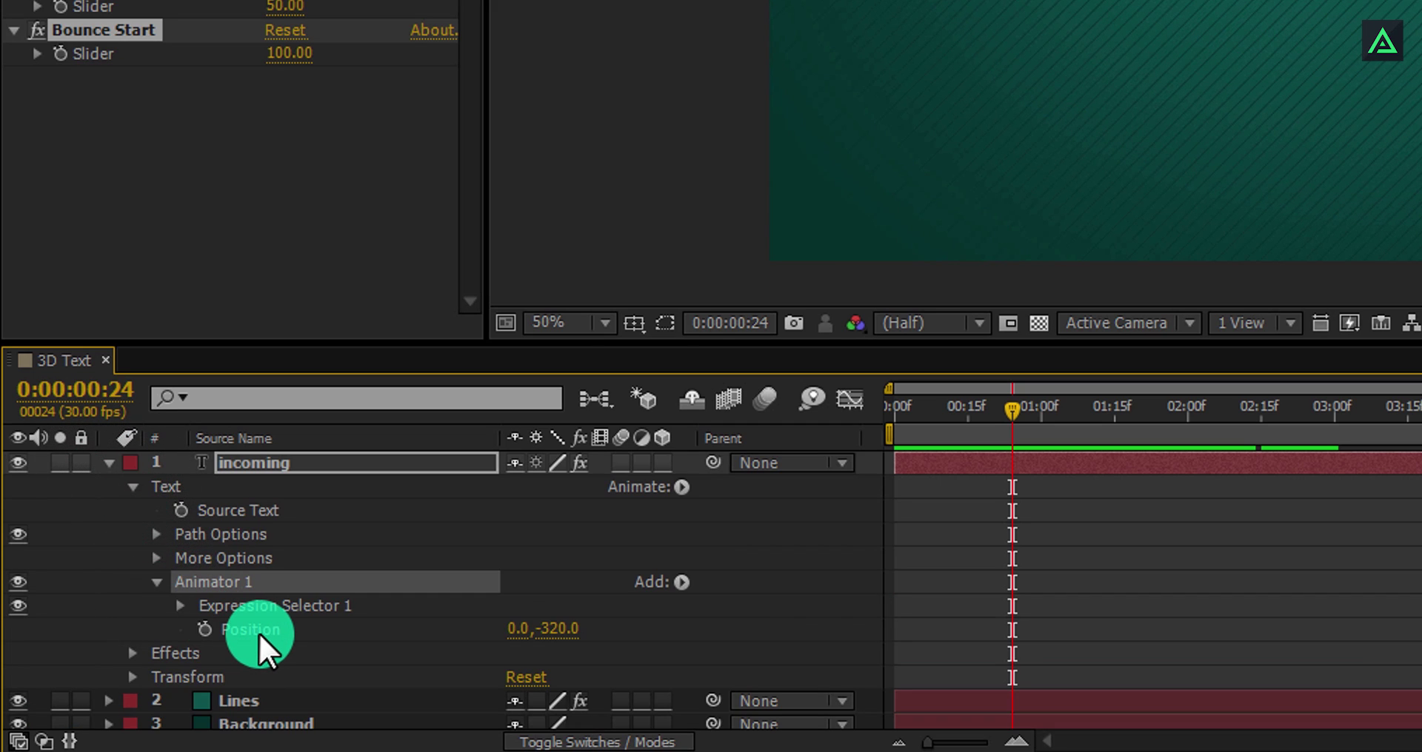
{"action": "left_click_drag", "start_coordinate": [988, 411], "coordinate": [895, 407]}
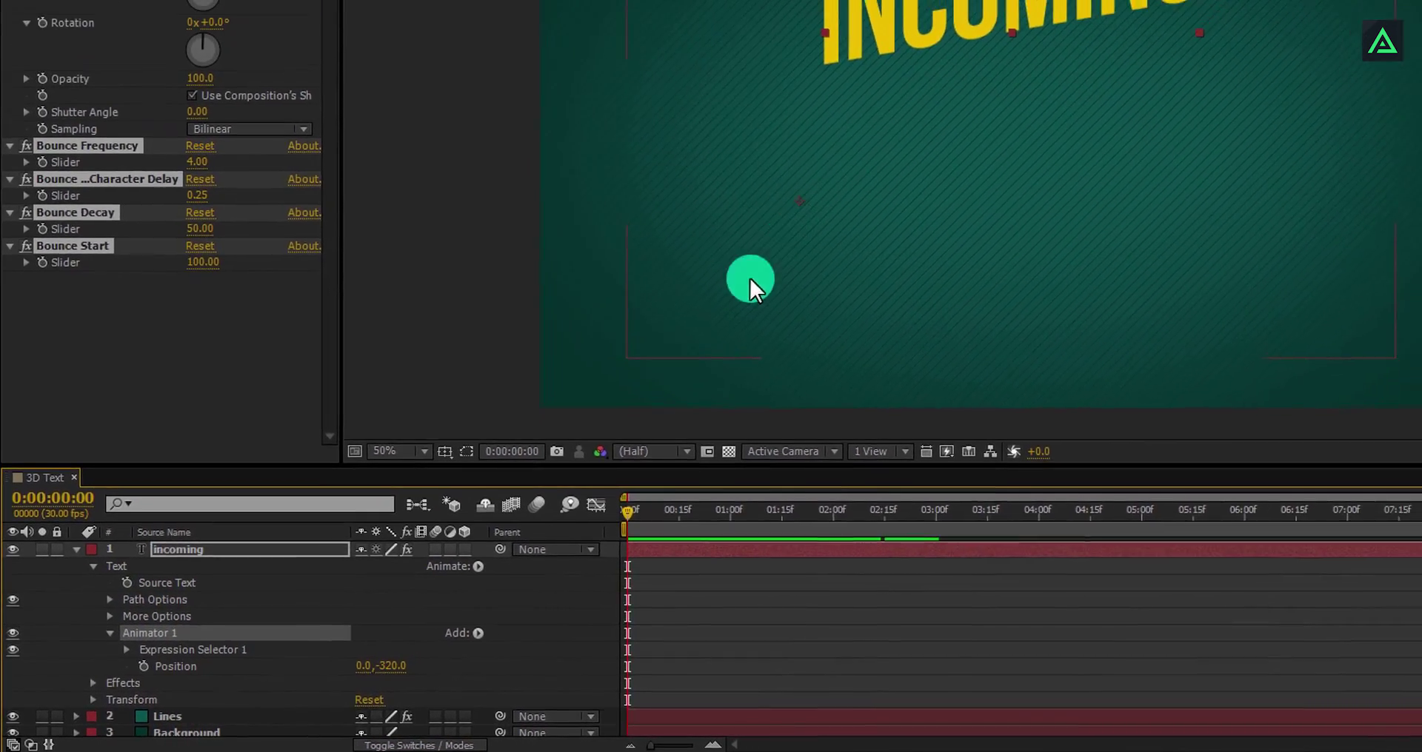
{"action": "left_click_drag", "start_coordinate": [334, 679], "coordinate": [434, 673]}
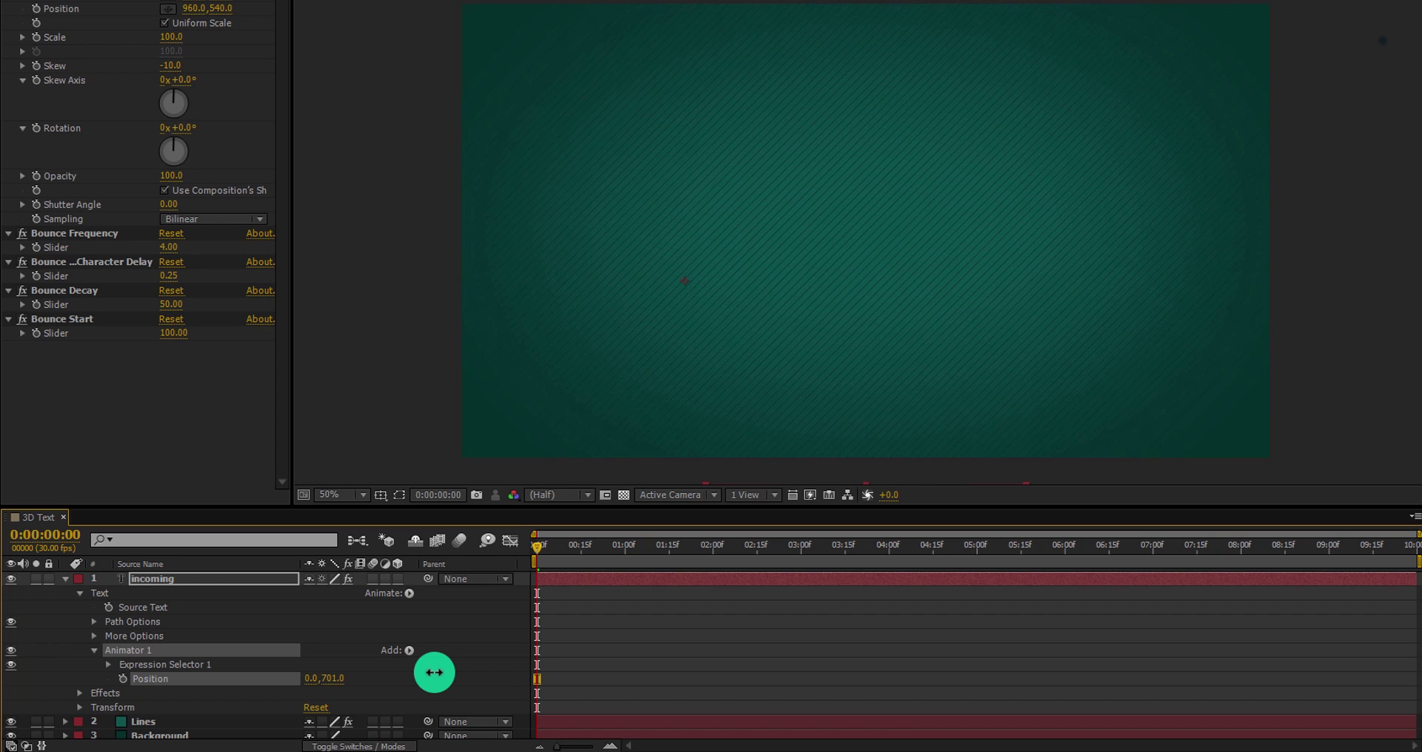
{"action": "key", "text": "space"}
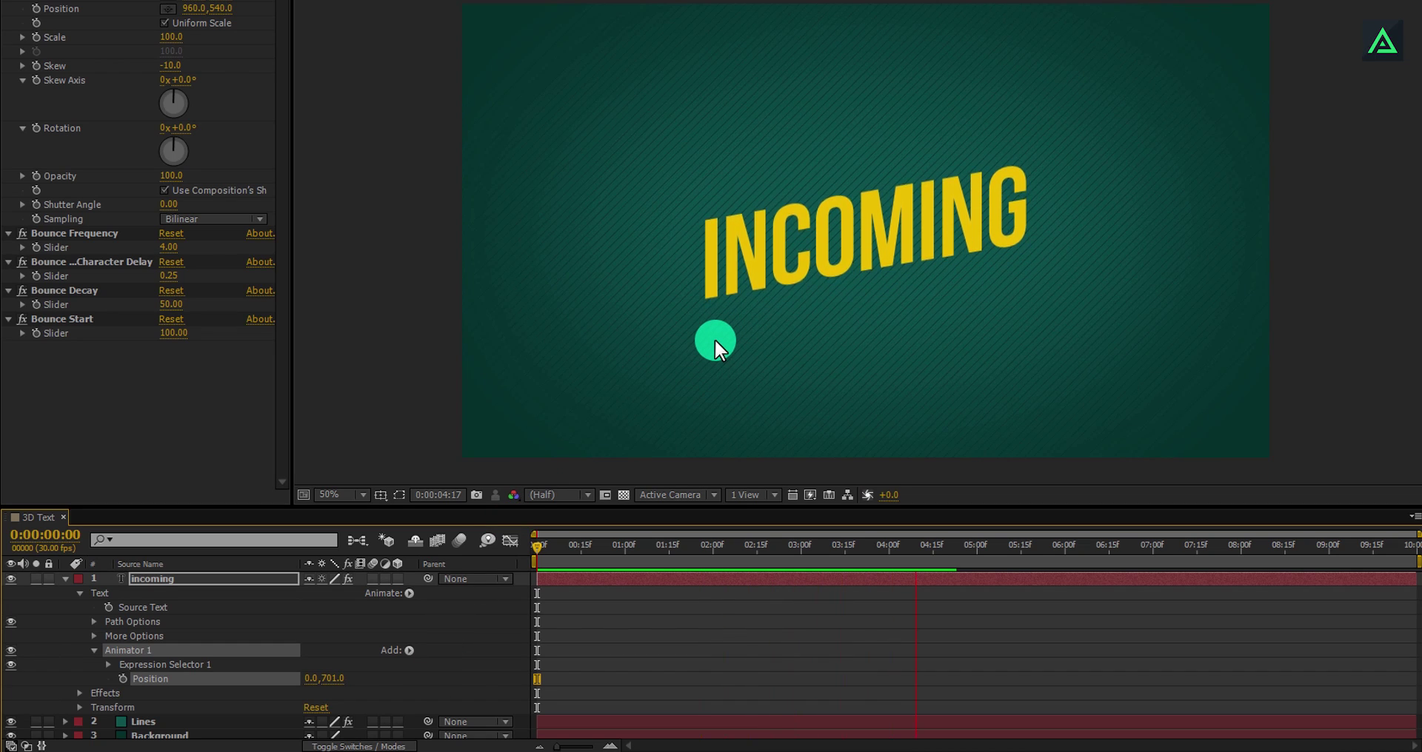
{"action": "left_click", "coordinate": [740, 289]}
{"action": "left_click_drag", "start_coordinate": [538, 546], "coordinate": [633, 557]}
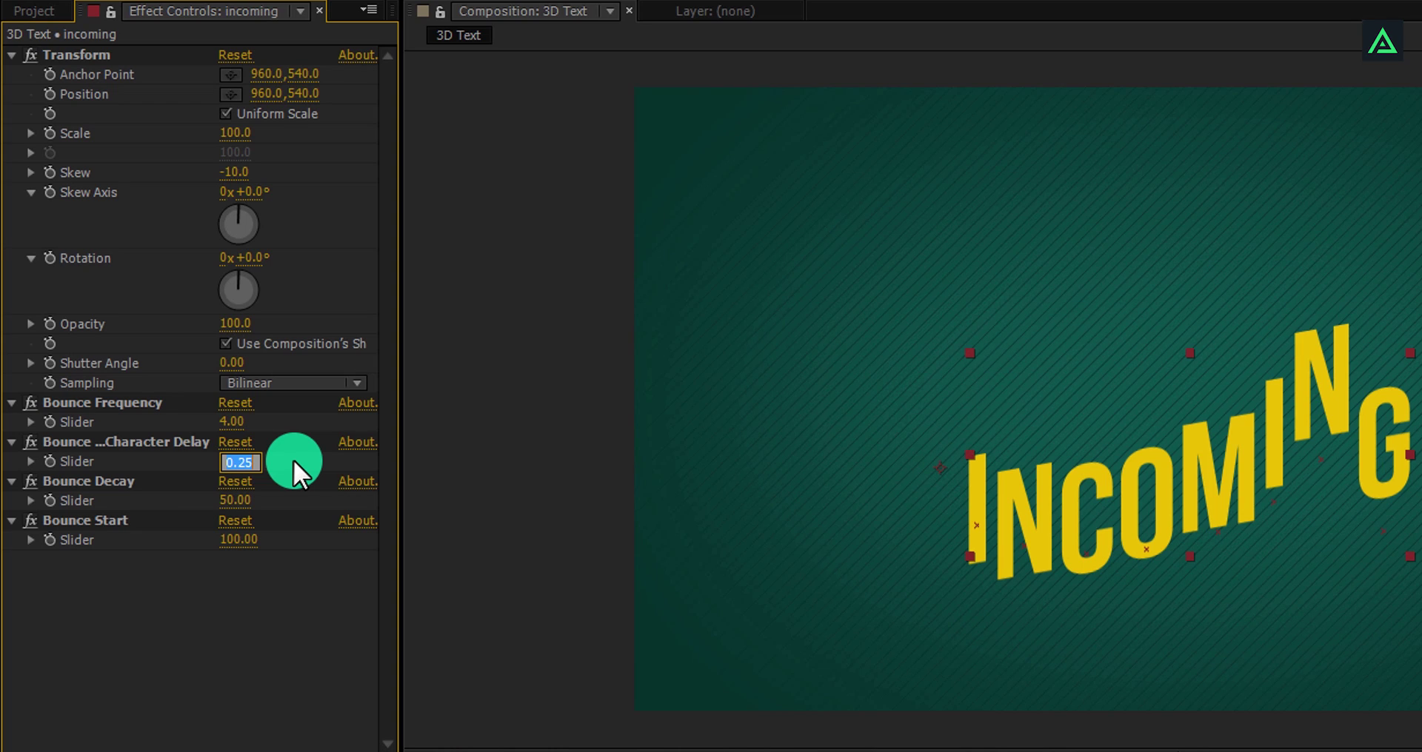
Retune the bounce to Character Delay 0.15, Bounce Decay 35 and Bounce Frequency 6.
{"action": "type", "text": ".15"}
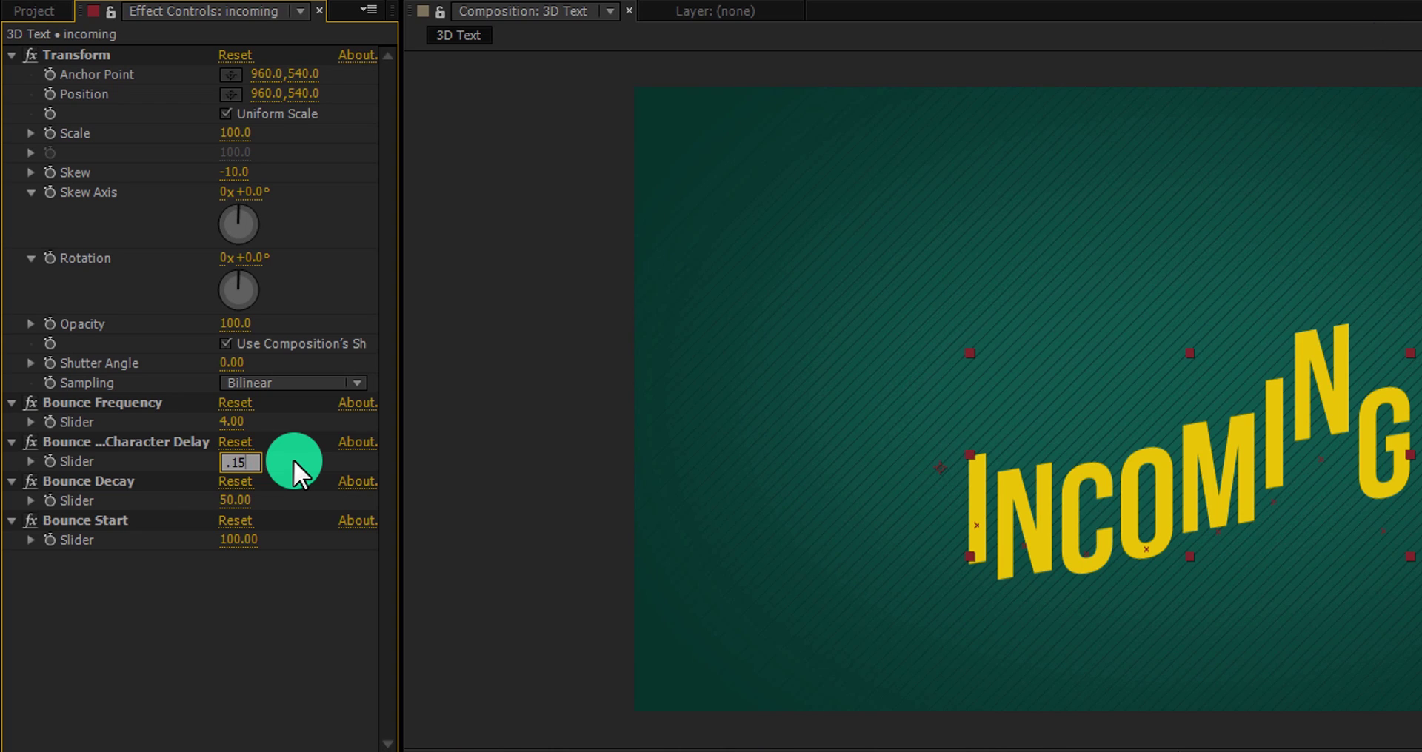
{"action": "key", "text": "Return"}
{"action": "key", "text": "space"}
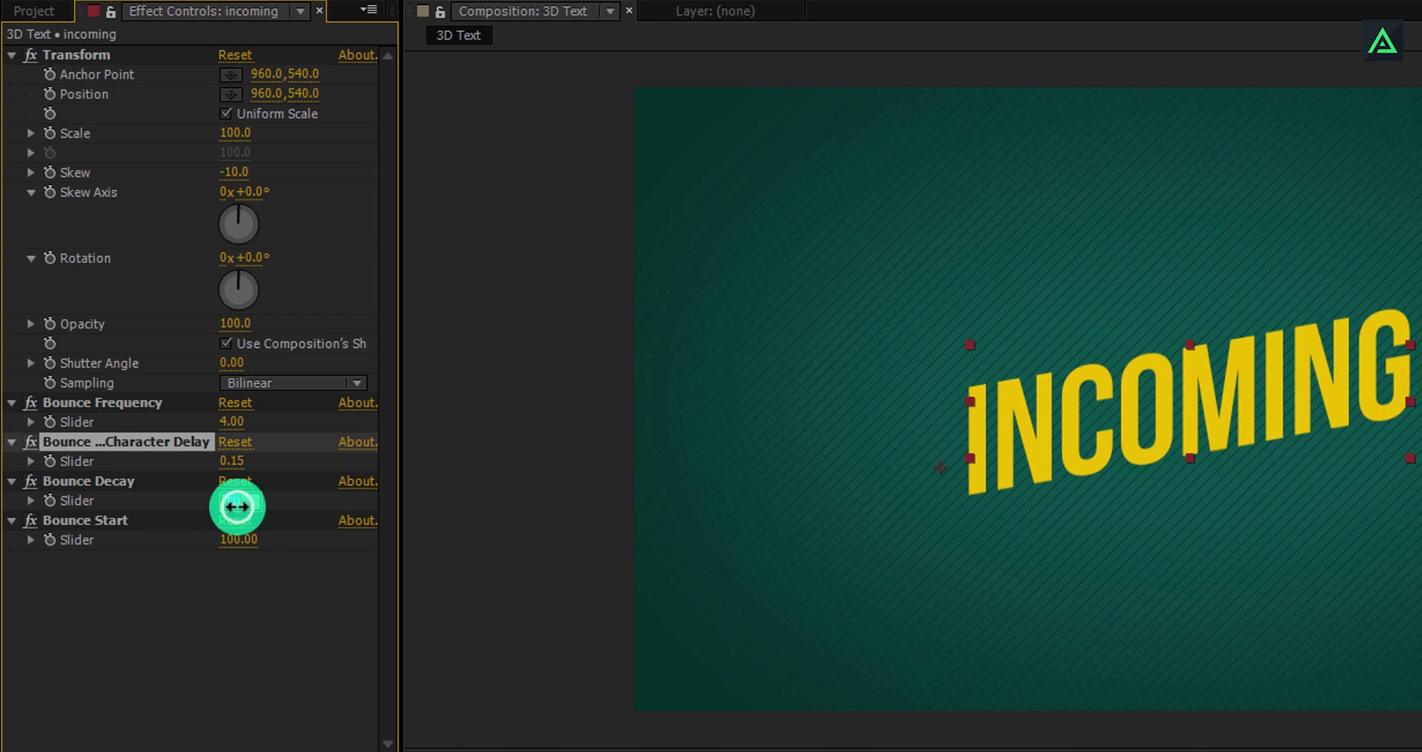
{"action": "type", "text": "35"}
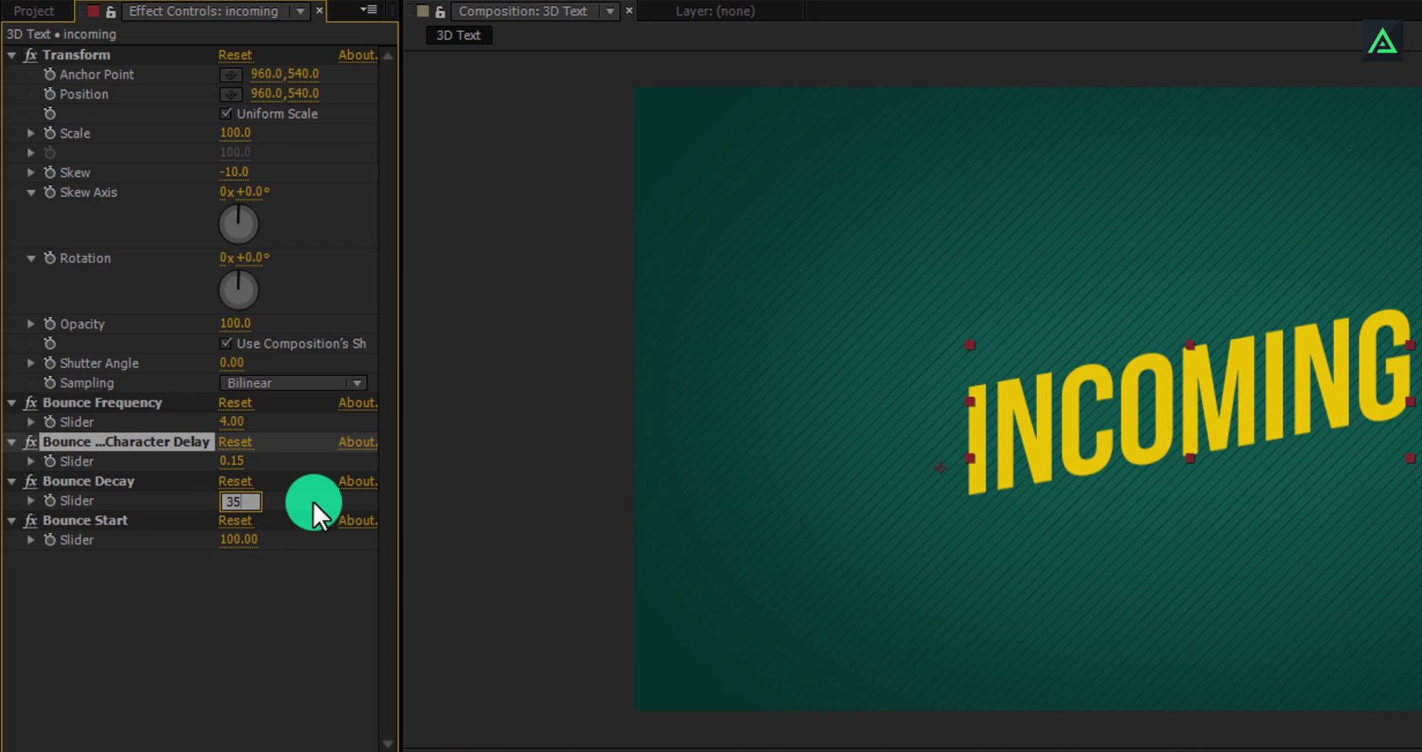
{"action": "key", "text": "Return"}
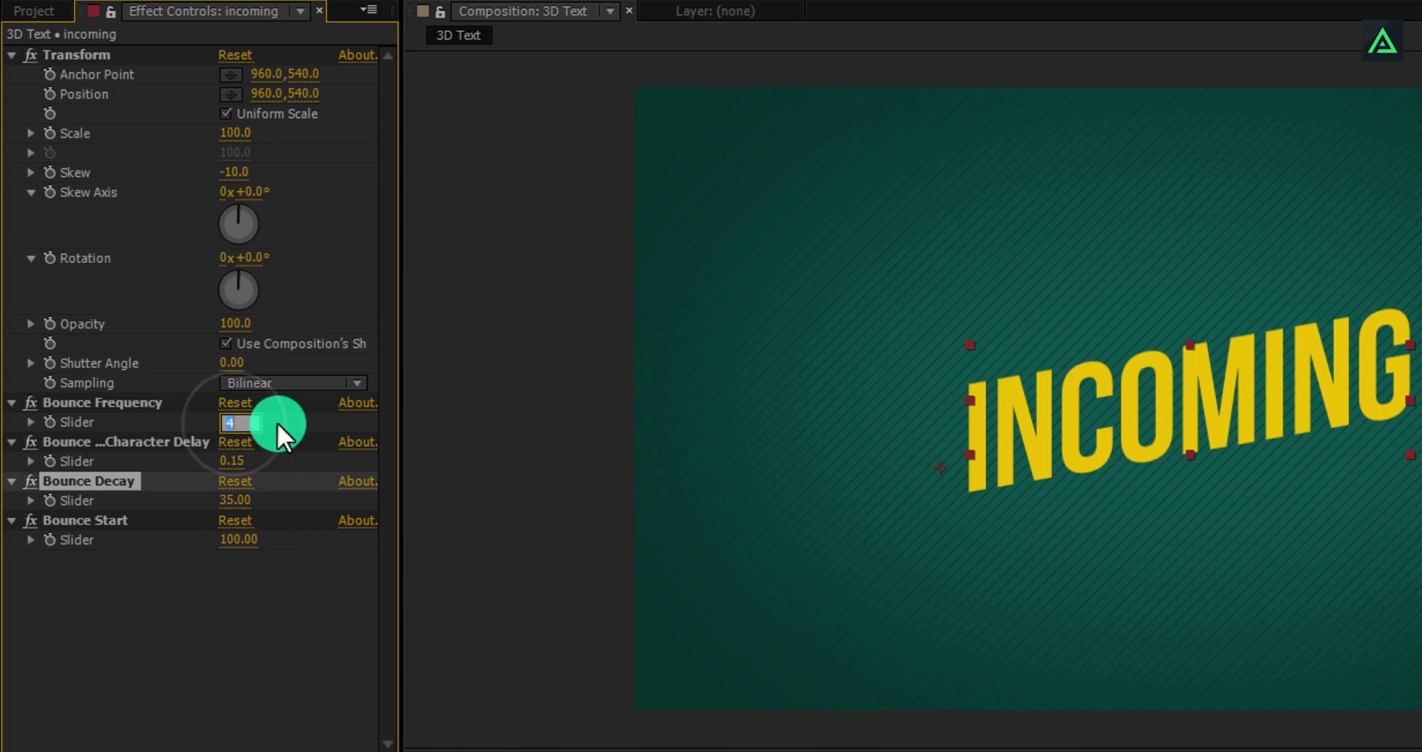
{"action": "type", "text": "6"}
{"action": "key", "text": "Return"}
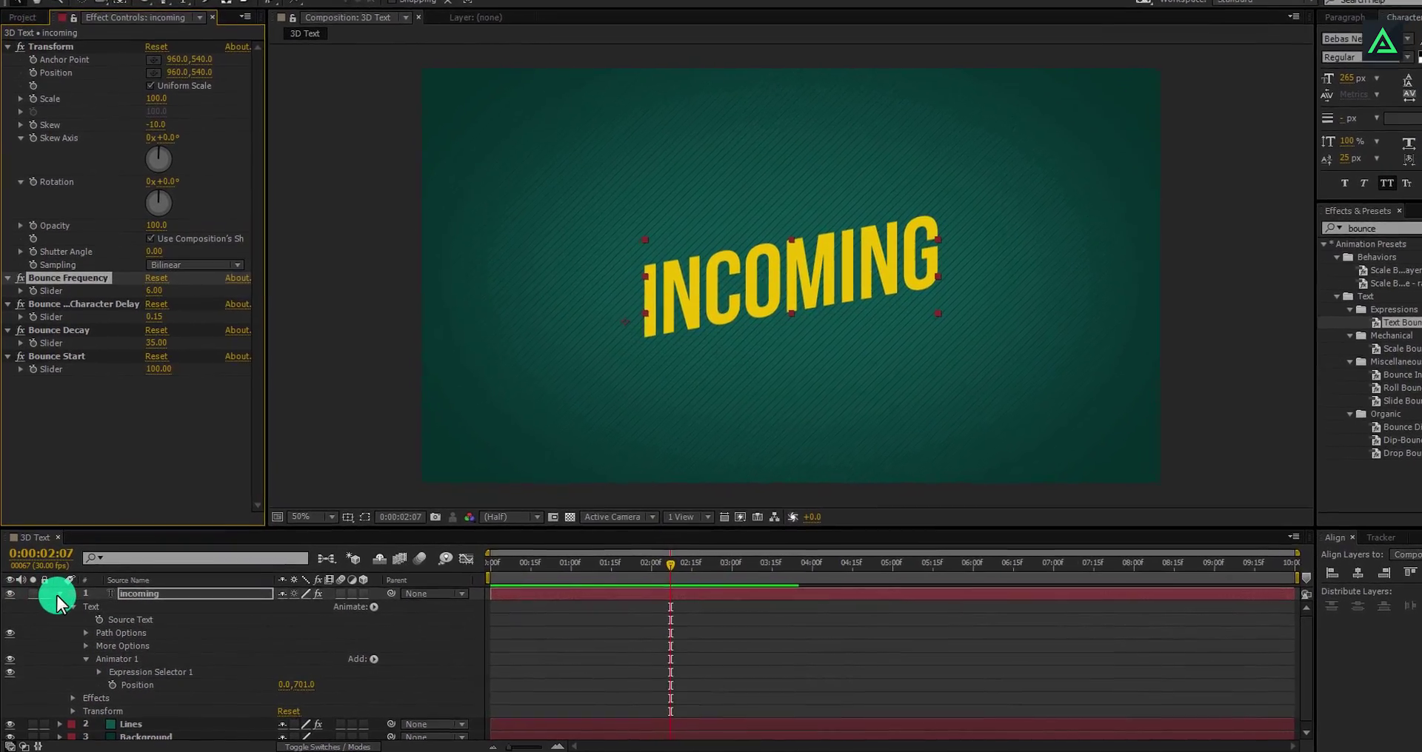
Pre-compose the INCOMING layer as 'Incoming Text', moving all attributes.
{"action": "left_click", "coordinate": [58, 594]}
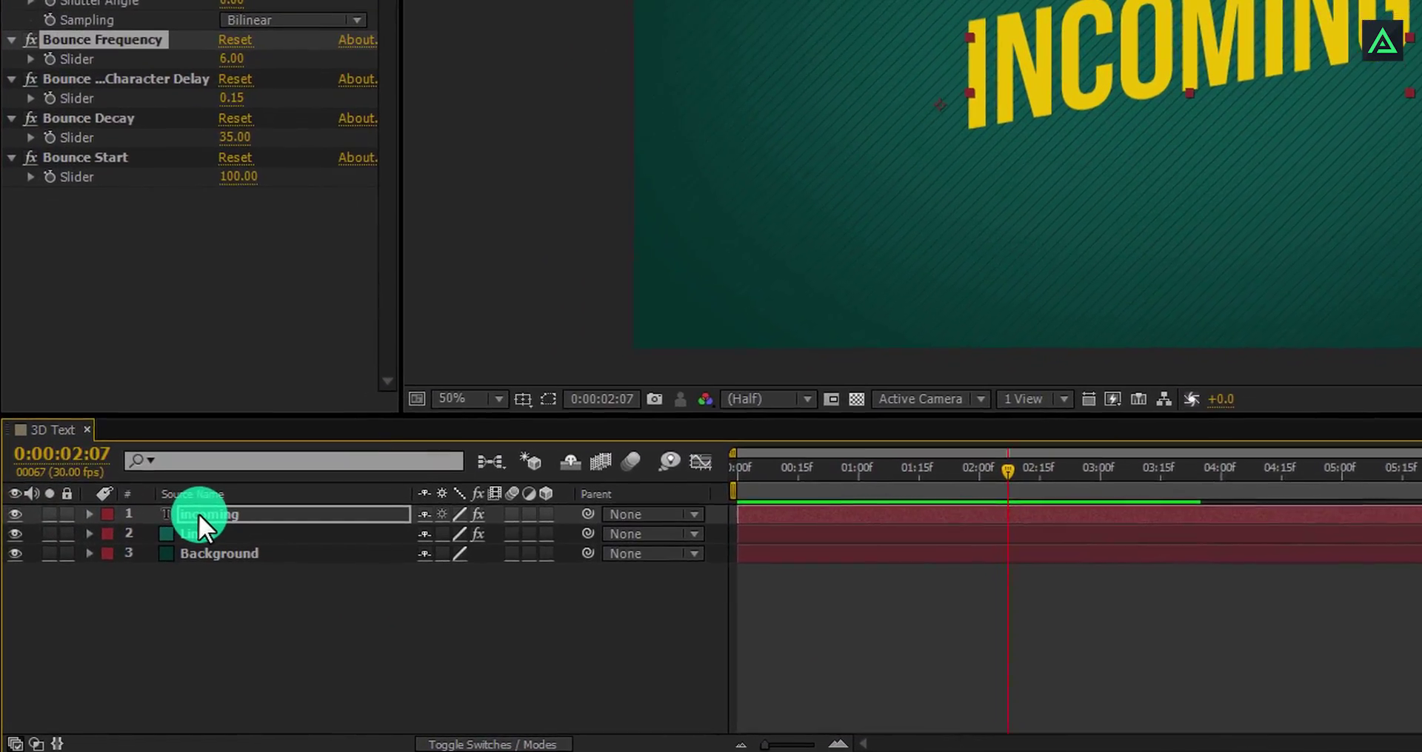
{"action": "right_click", "coordinate": [199, 513]}
{"action": "left_click", "coordinate": [296, 314]}
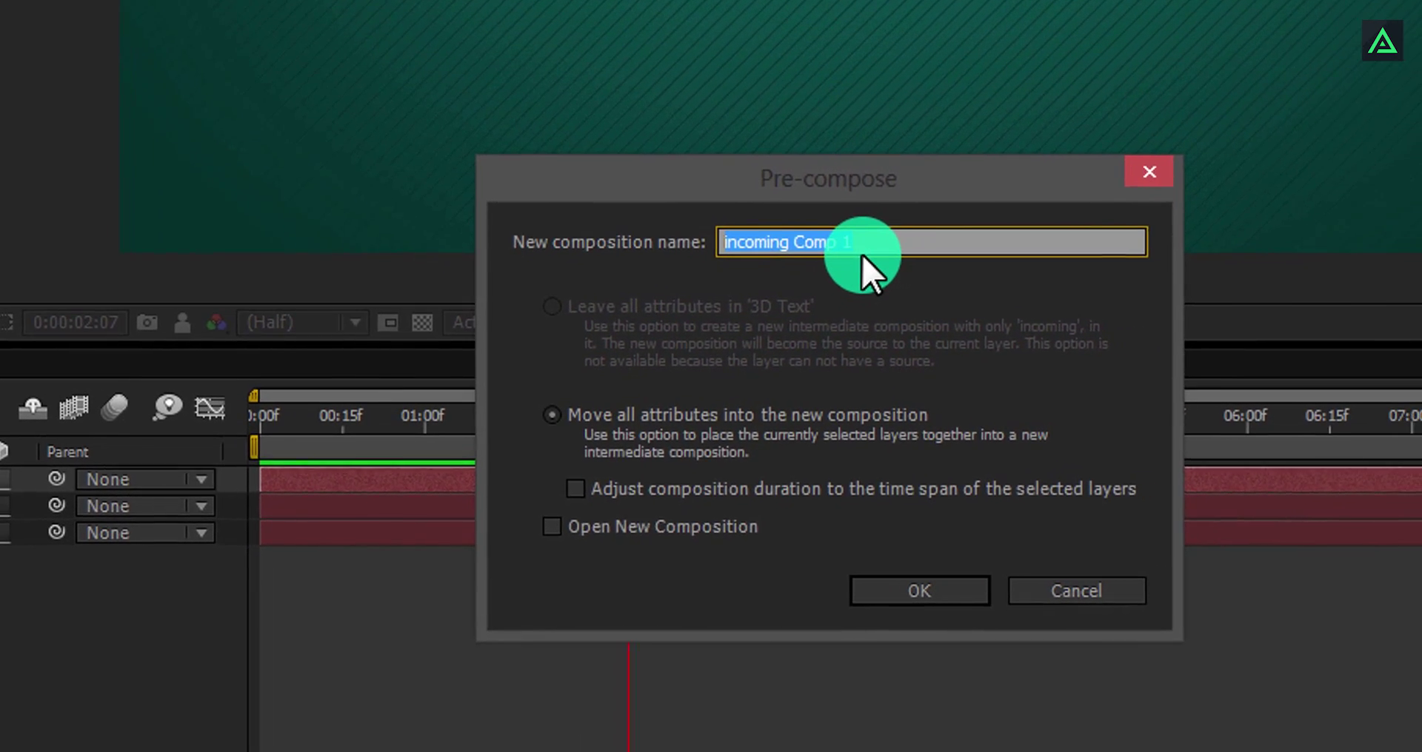
{"action": "type", "text": "Incoming"}
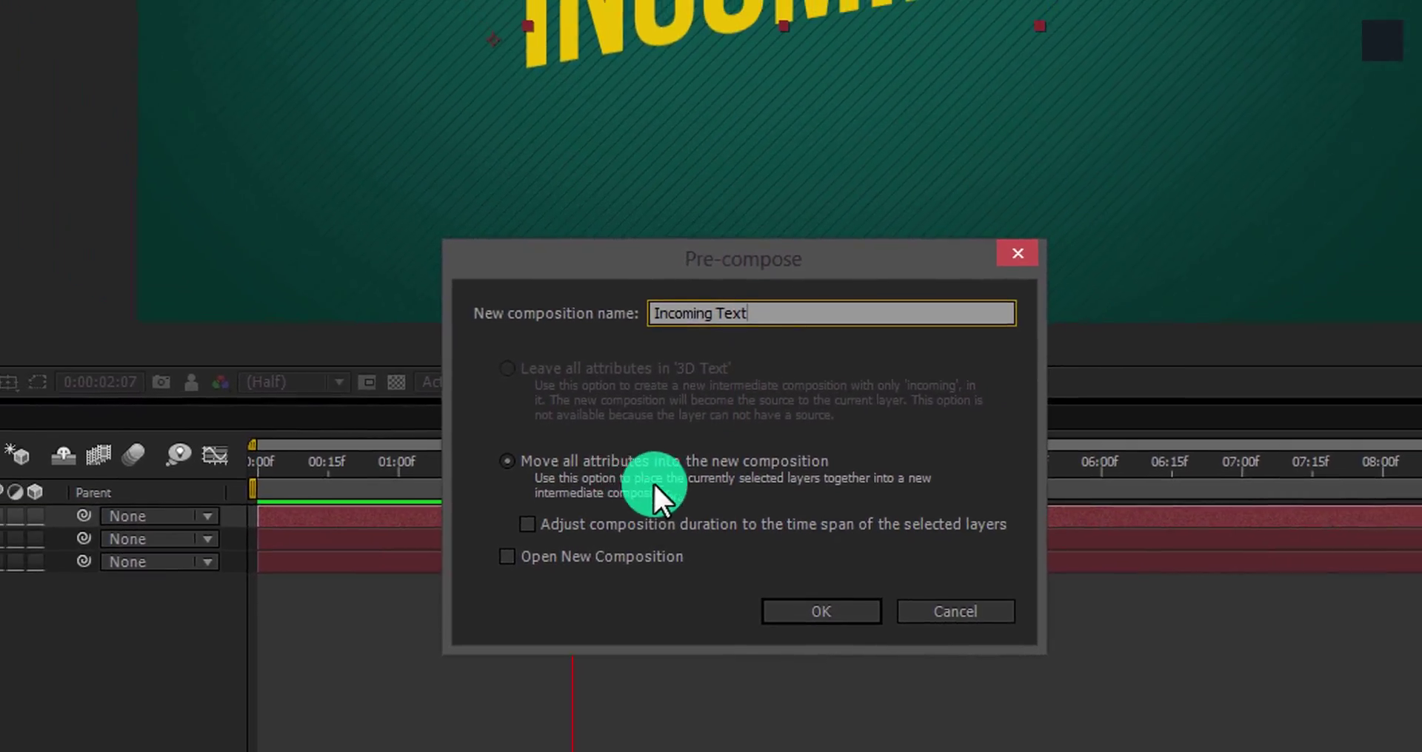
{"action": "left_click", "coordinate": [822, 612]}
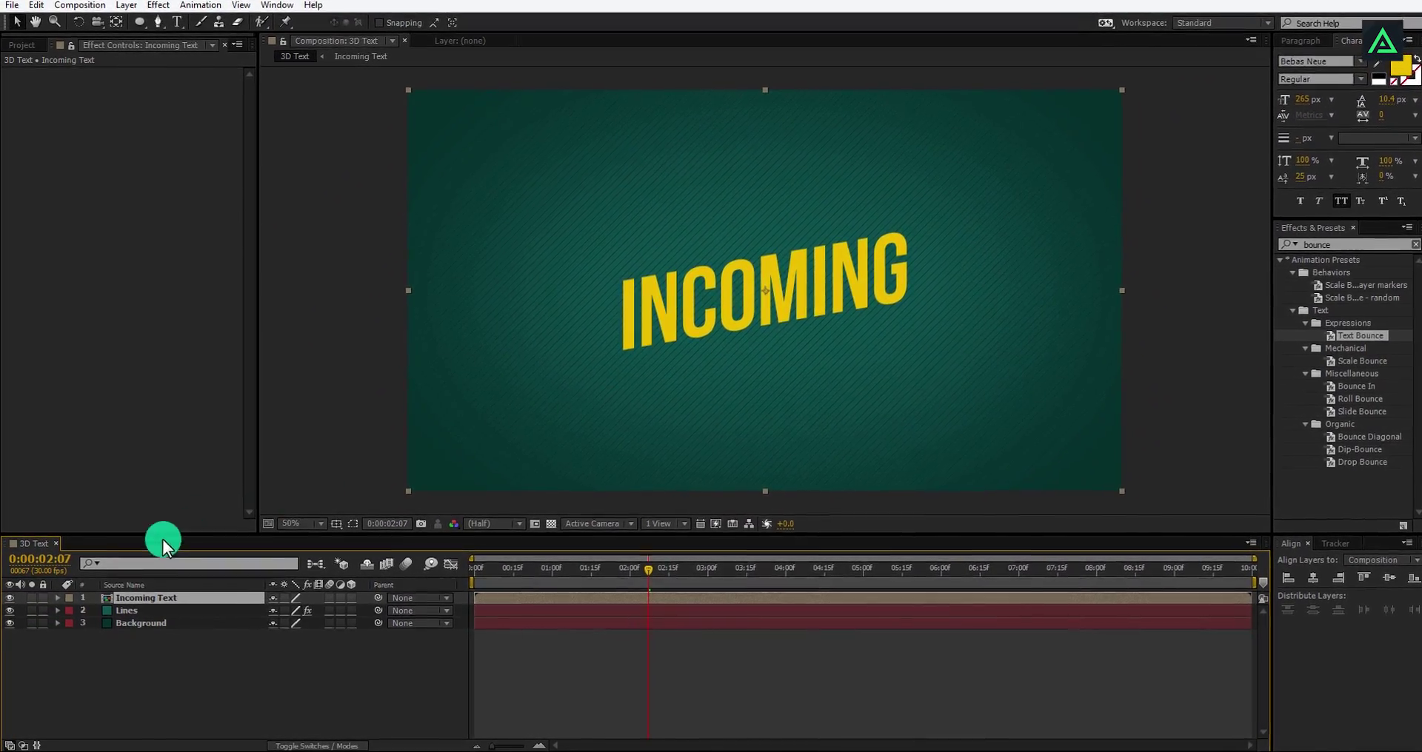
Give Incoming Text the Position expression [position[0],position[1],index+4] and make the layer 3D.
{"action": "key", "text": "p"}
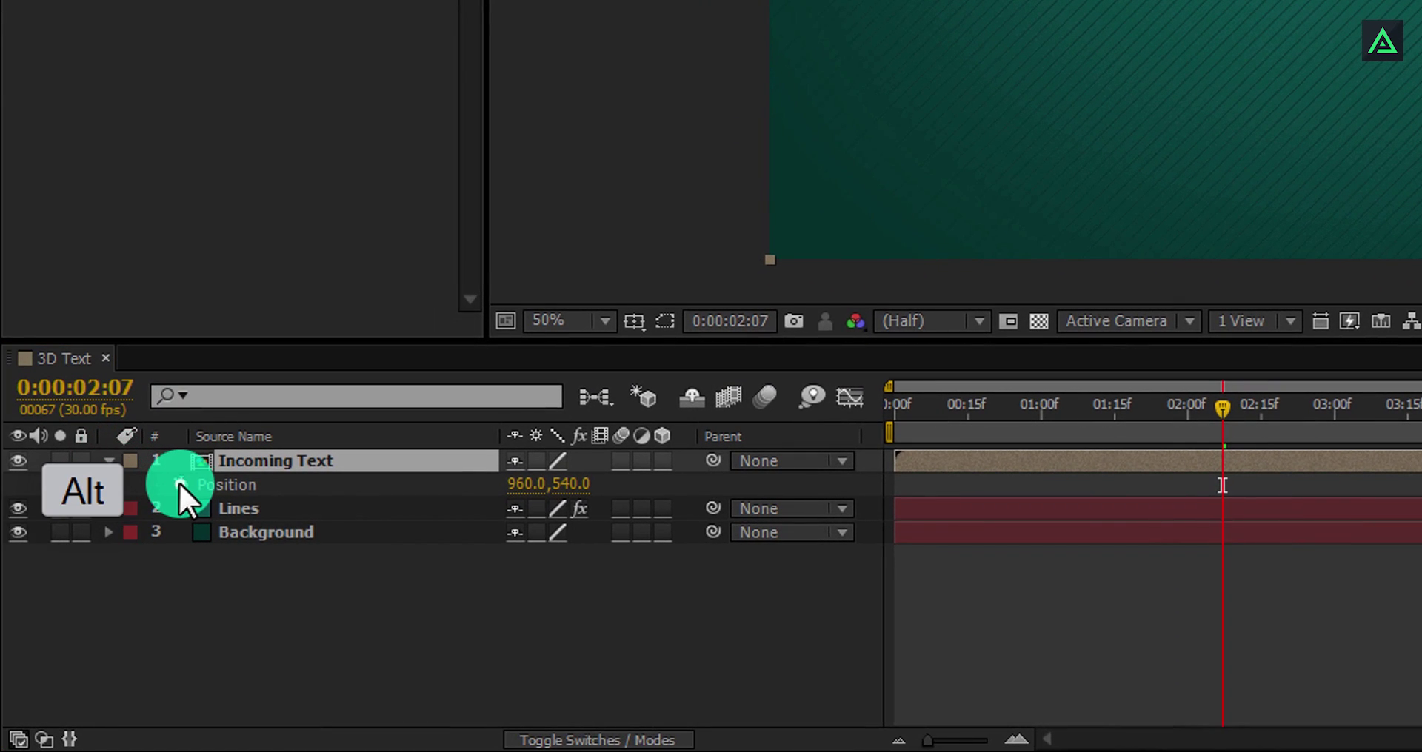
{"action": "left_click", "coordinate": [180, 484], "text": "alt"}
{"action": "type", "text": "[position[0],position[1],index+4];"}
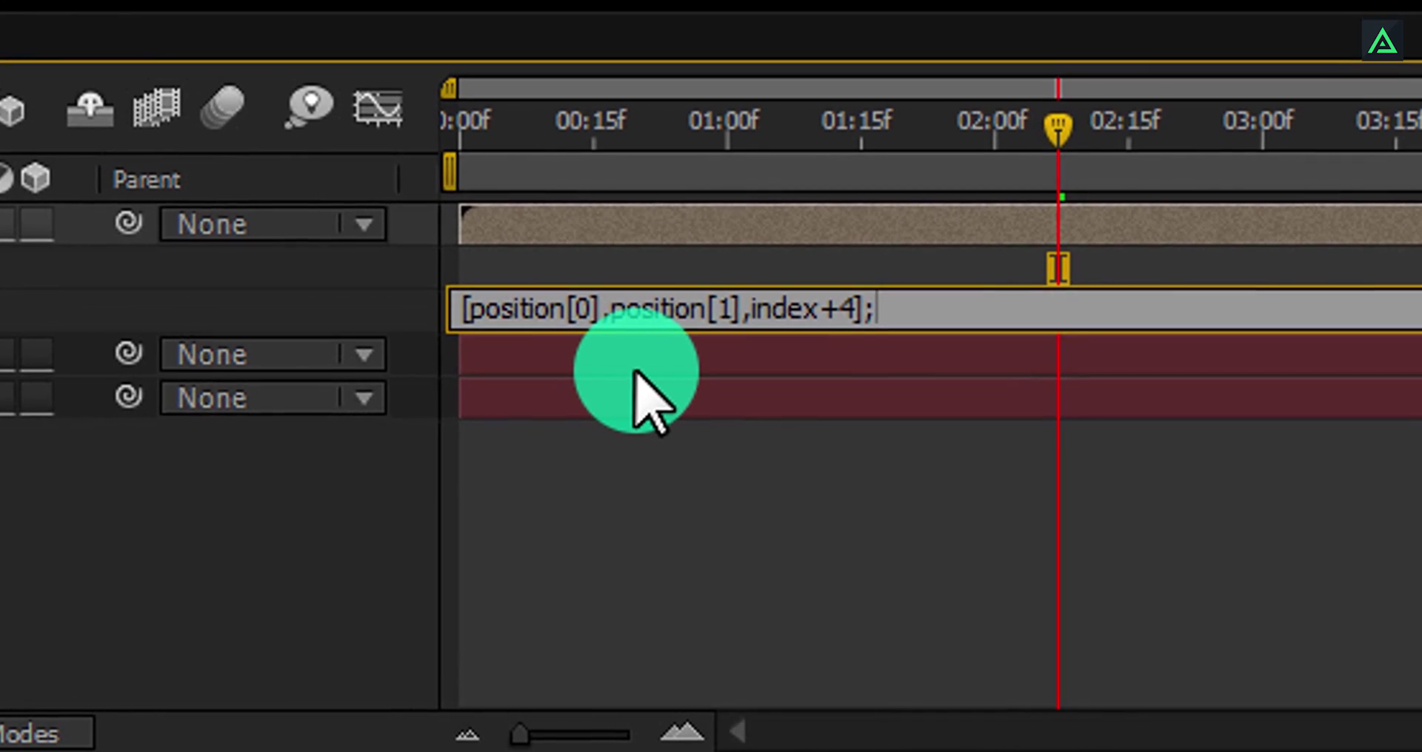
{"action": "left_click", "coordinate": [631, 465]}
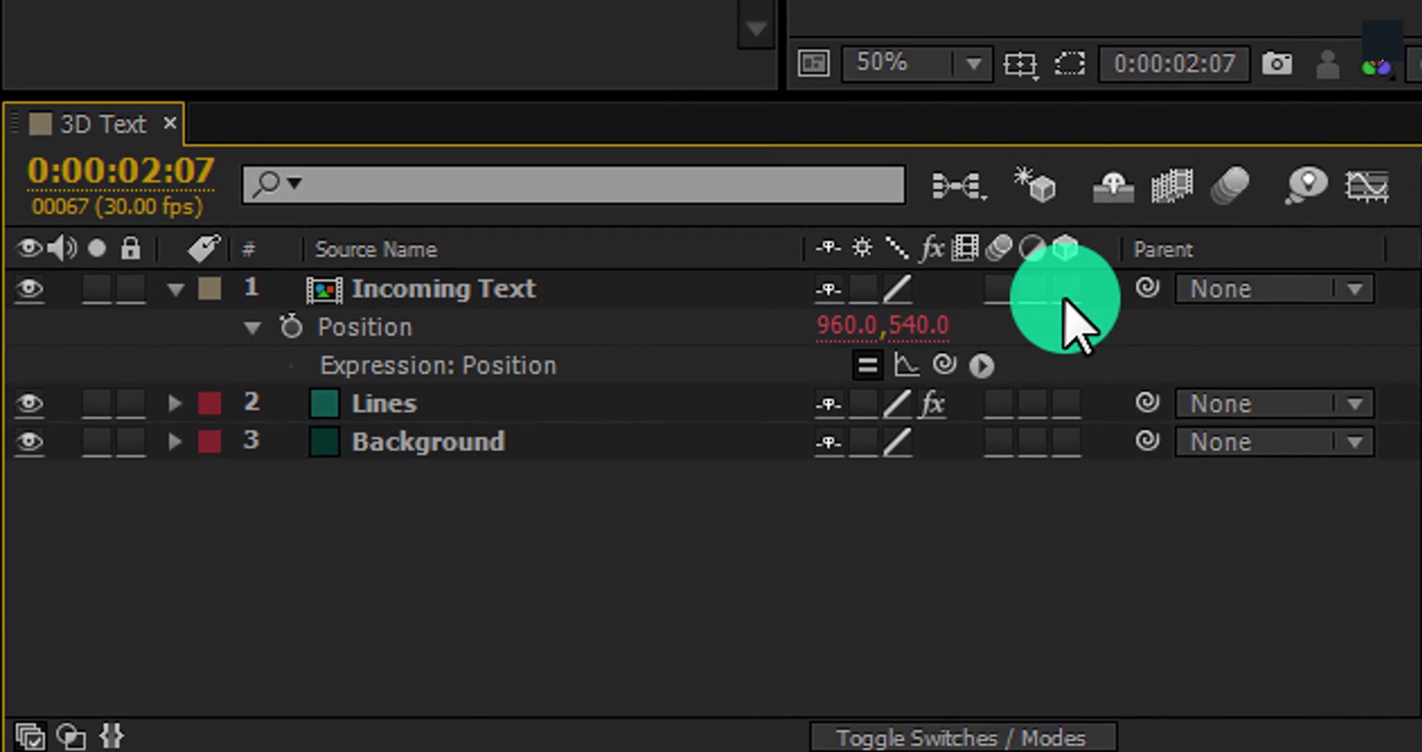
{"action": "left_click", "coordinate": [846, 275]}
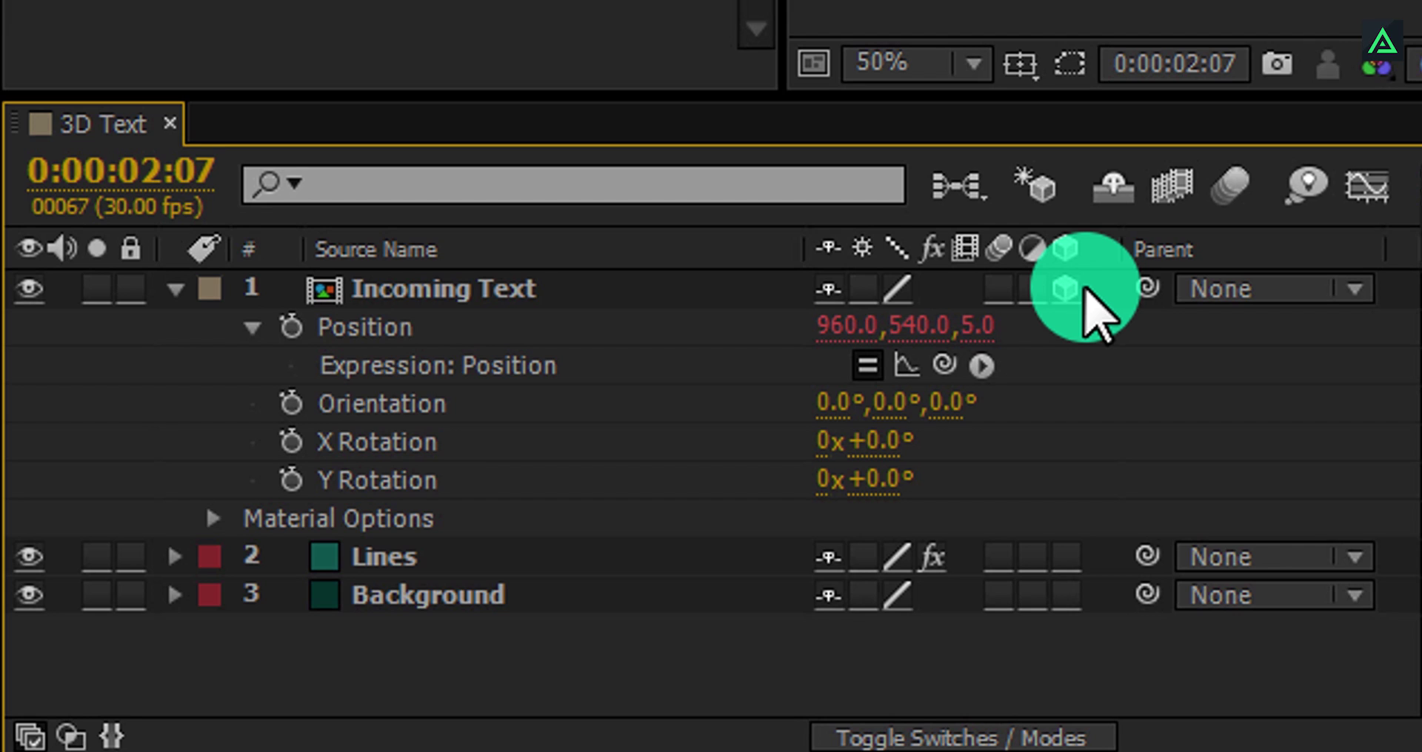
Duplicate the Incoming Text layer into 25 index-stacked copies reaching Z 29.0.
{"action": "left_click", "coordinate": [544, 289]}
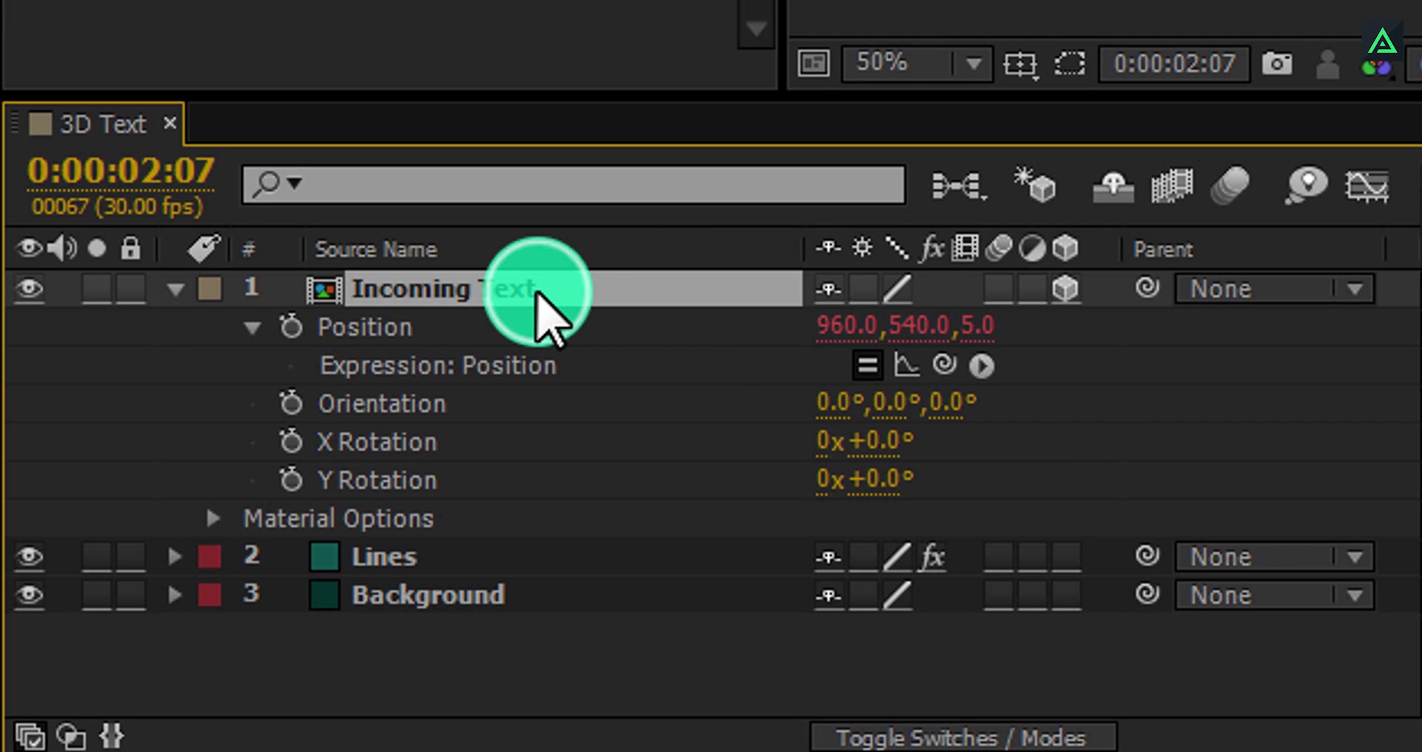
{"action": "key", "text": "ctrl+d"}
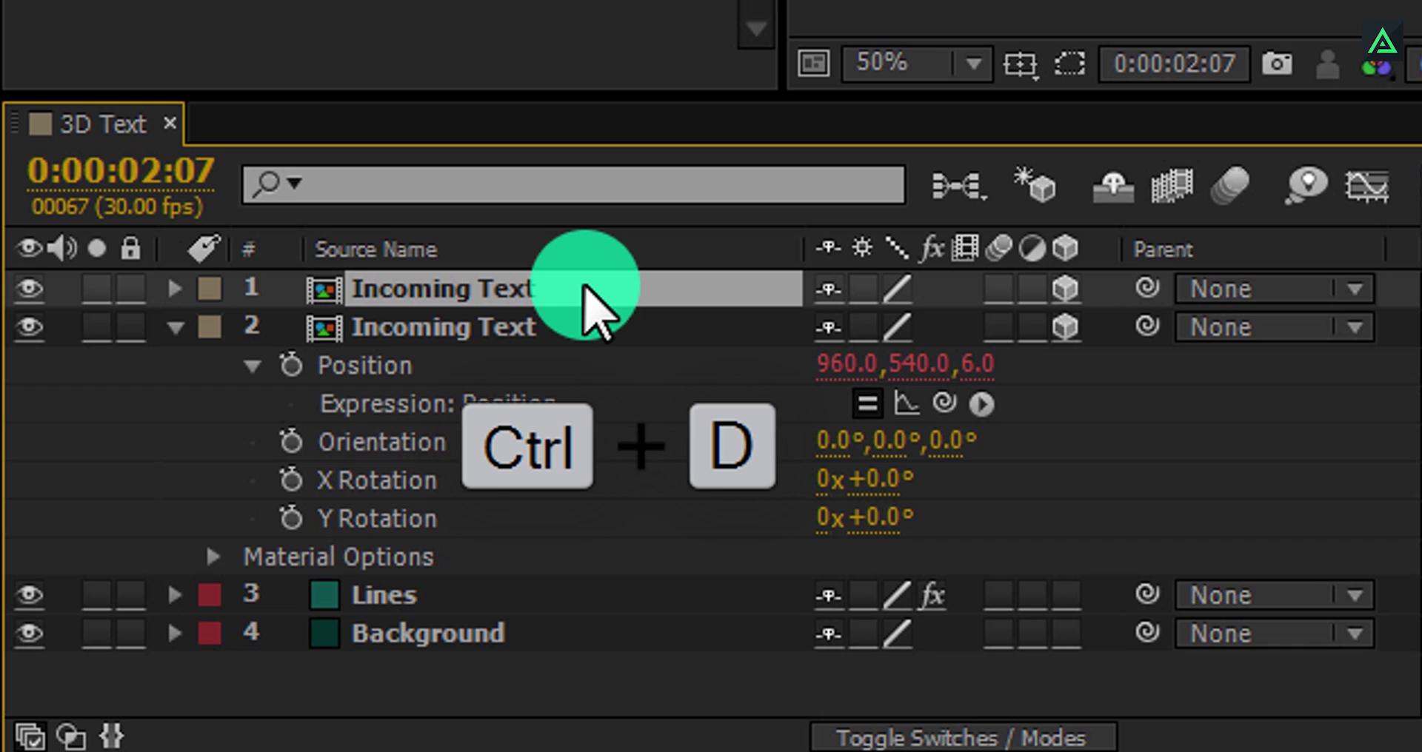
{"action": "key", "text": "ctrl+d"}
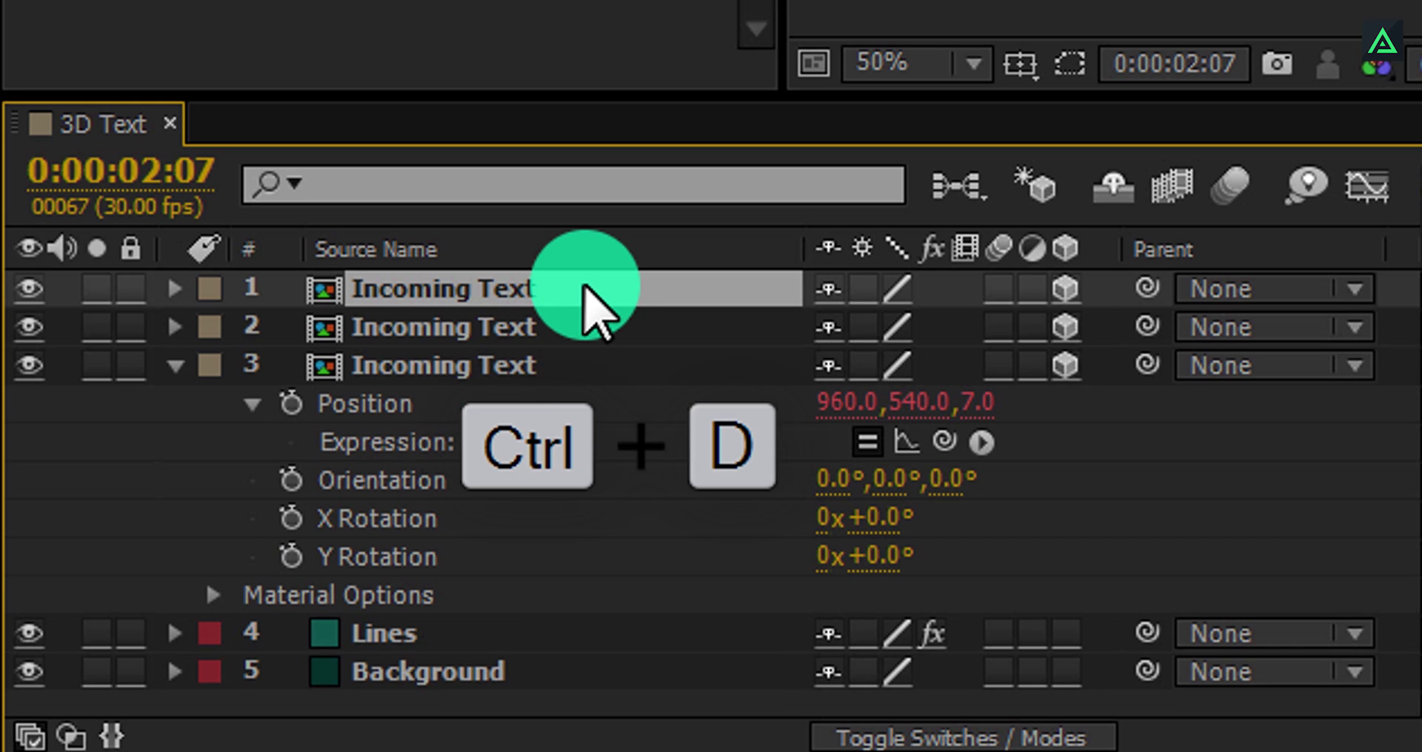
{"action": "key", "text": "ctrl+d"}
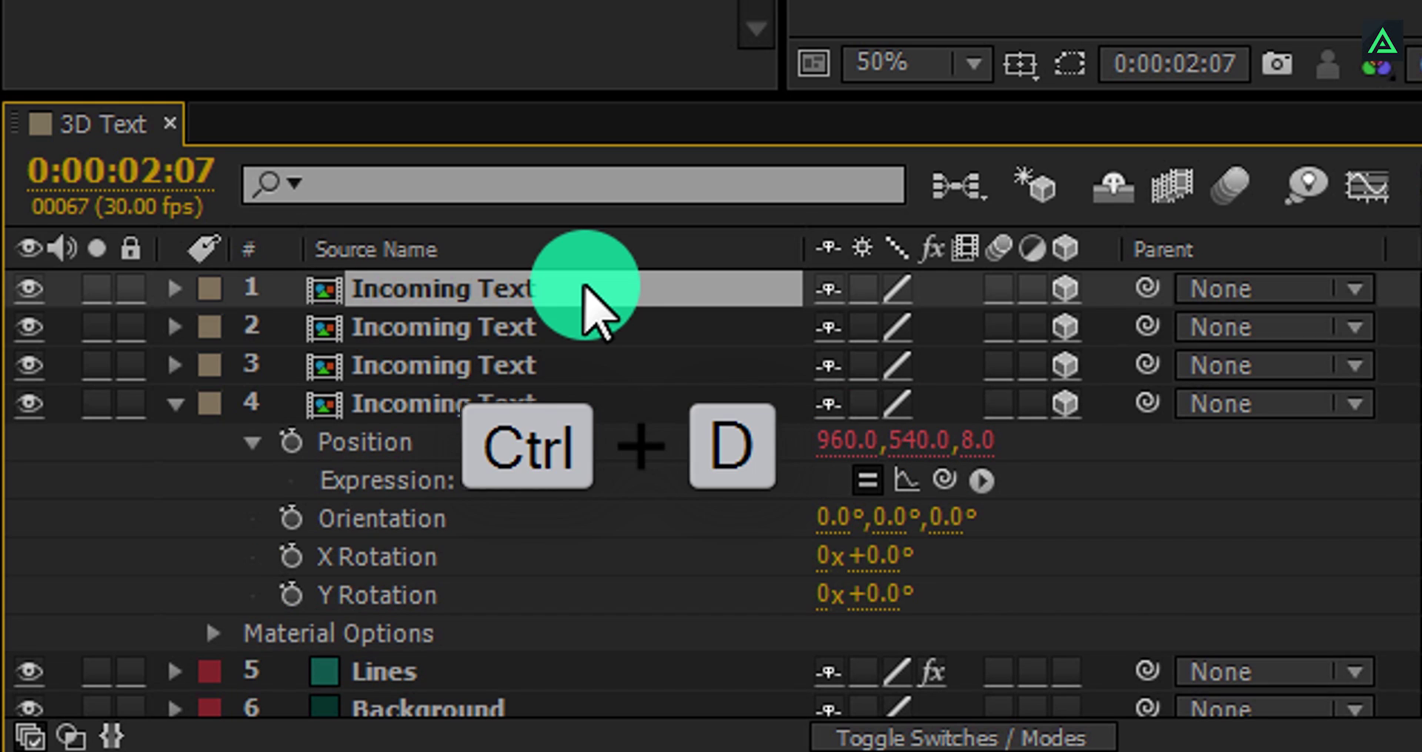
{"action": "key", "text": "ctrl+d"}
{"action": "key", "text": "ctrl+d"}
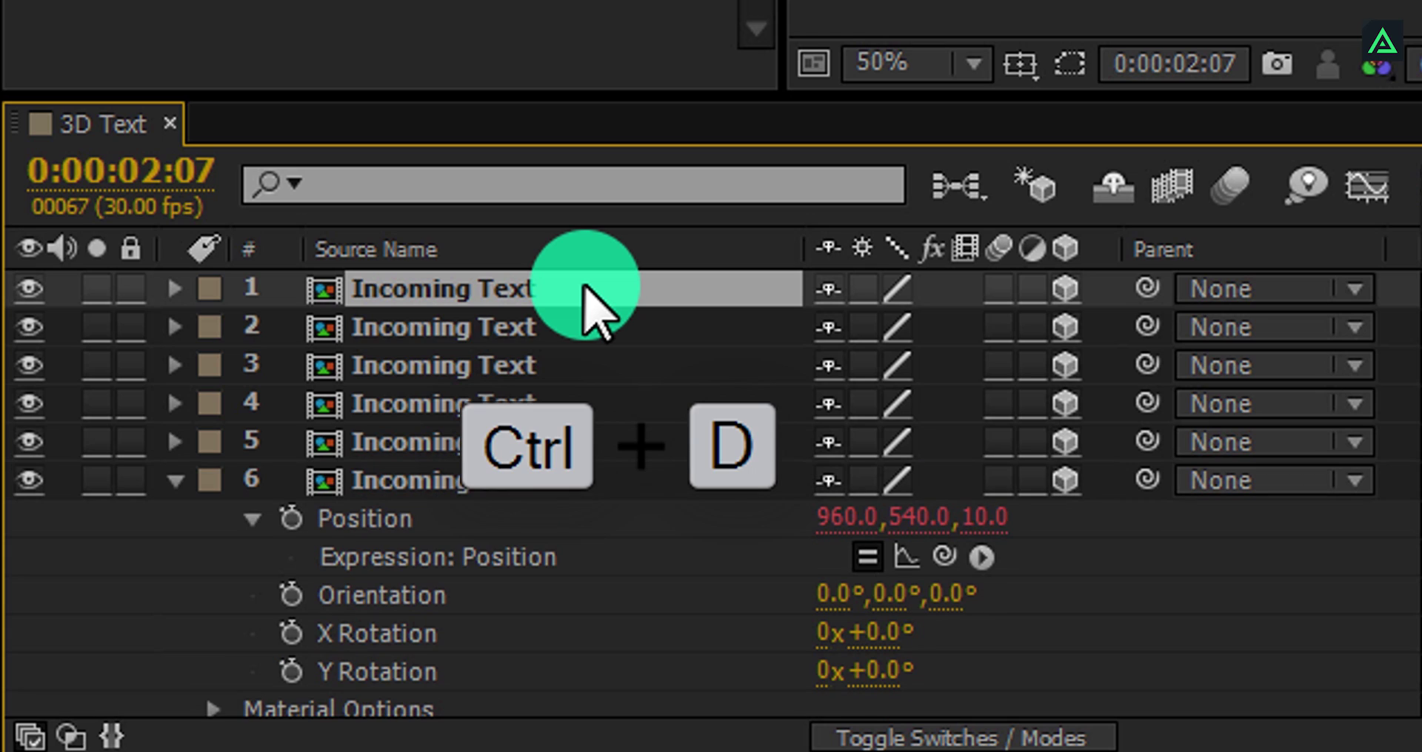
{"action": "key", "text": "ctrl+d"}
{"action": "key", "text": "ctrl+d"}
{"action": "key", "text": "ctrl+d"}
{"action": "key", "text": "ctrl+d"}
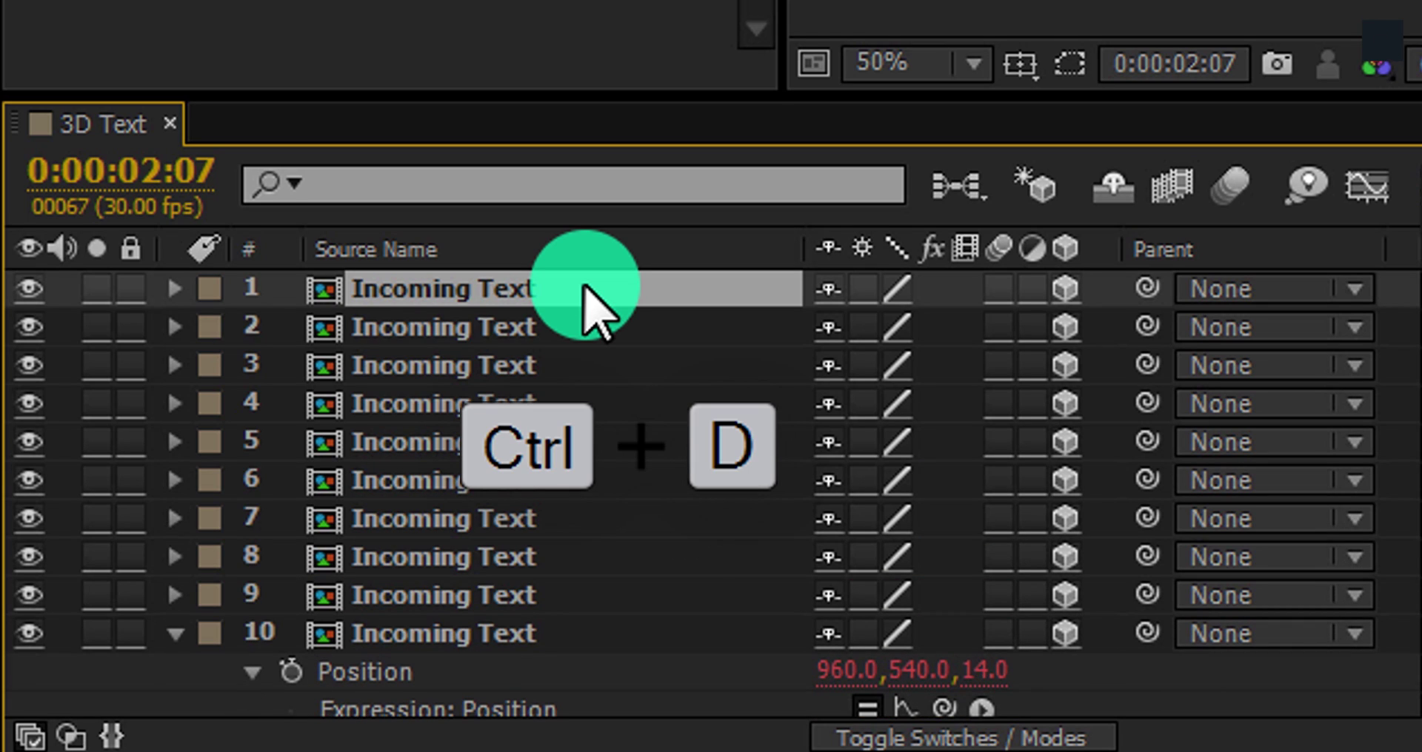
{"action": "key", "text": "ctrl+d"}
{"action": "key", "text": "ctrl+d"}
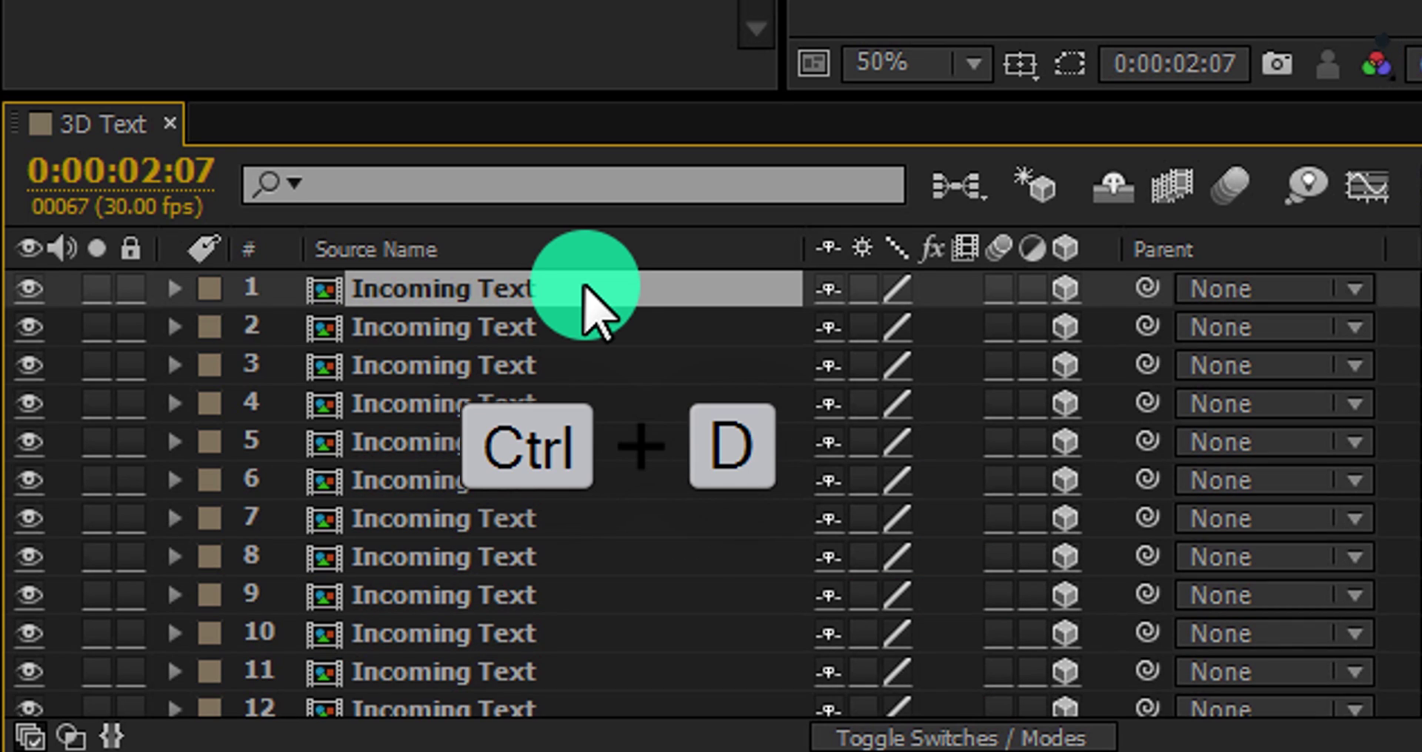
{"action": "scroll", "coordinate": [585, 296], "scroll_direction": "down", "scroll_amount": 8}
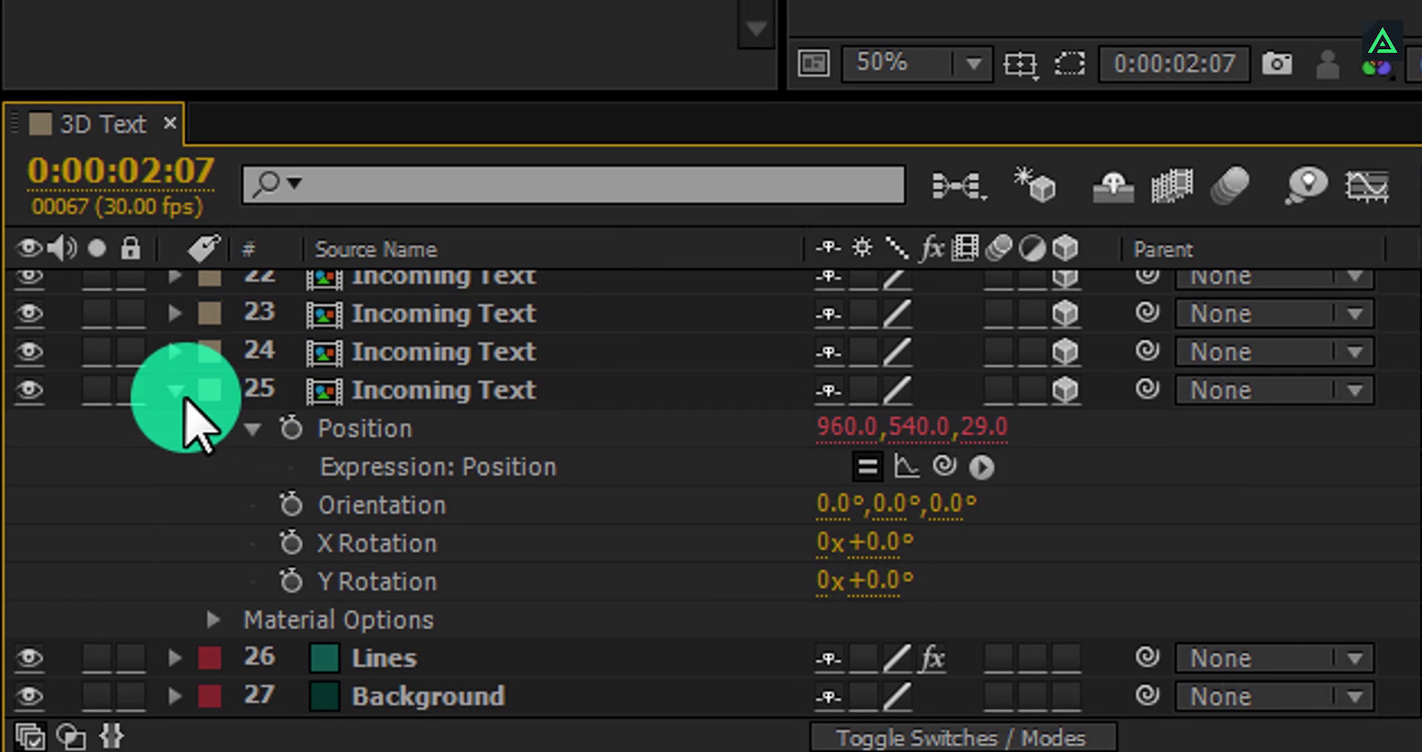
{"action": "left_click", "coordinate": [178, 394]}
{"action": "scroll", "coordinate": [415, 518], "scroll_direction": "up", "scroll_amount": 6}
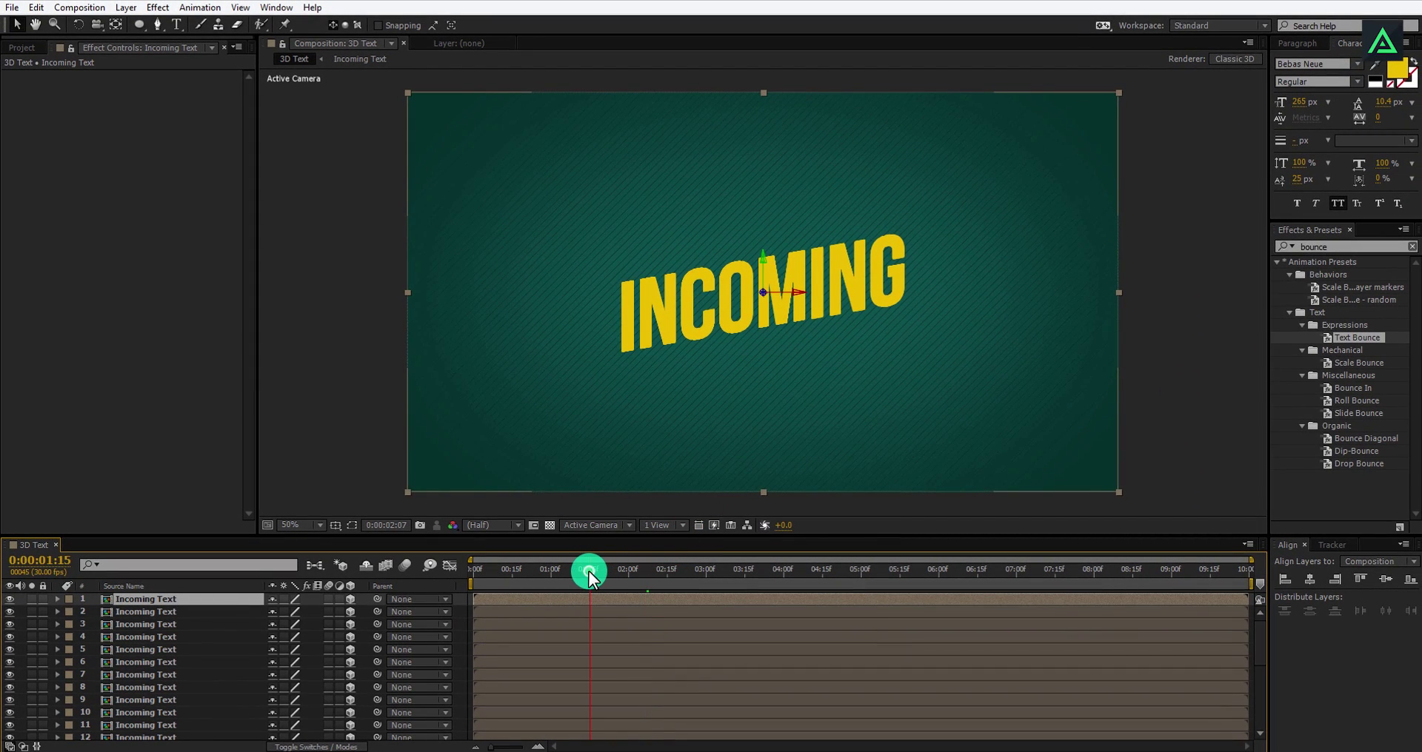
Create a camera named Camera with the Two-Node, 50mm preset and depth of field on.
{"action": "left_click_drag", "start_coordinate": [524, 571], "coordinate": [613, 570]}
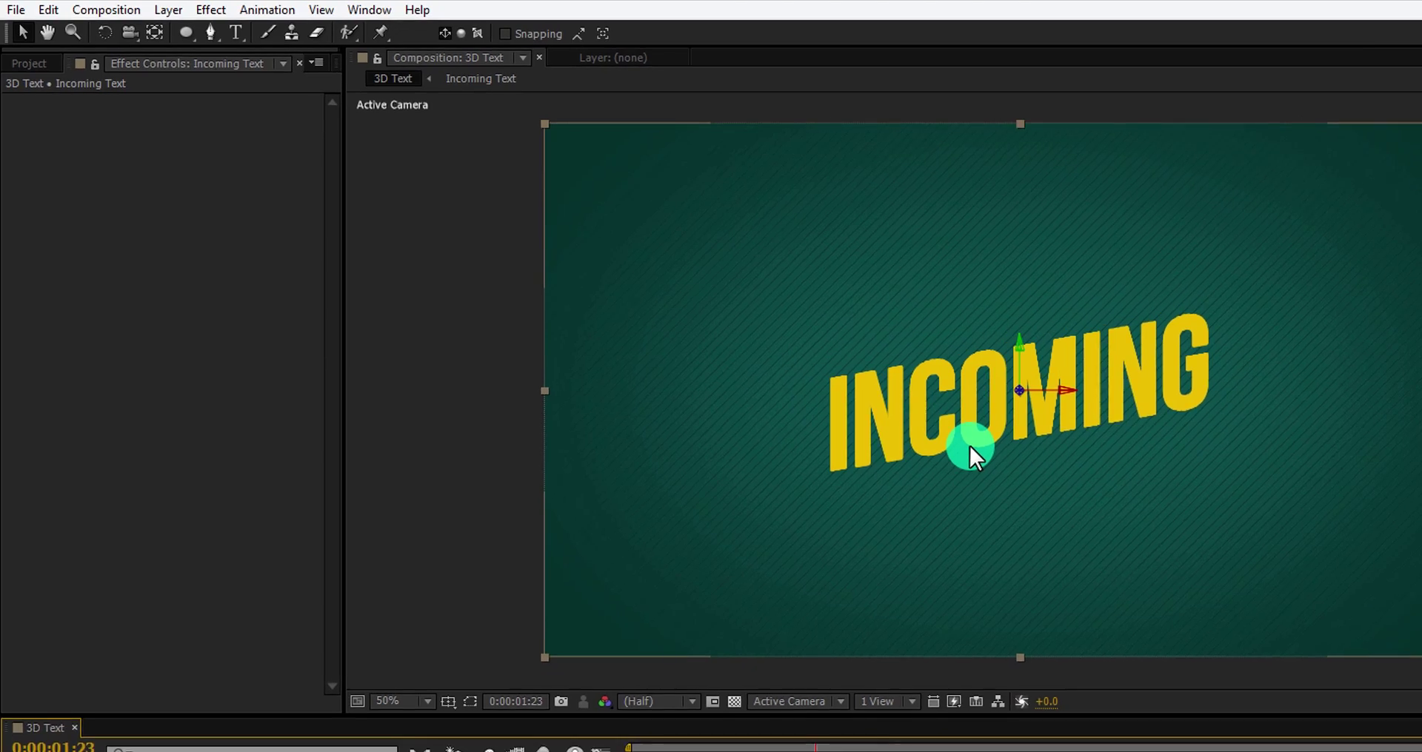
{"action": "left_click", "coordinate": [168, 10]}
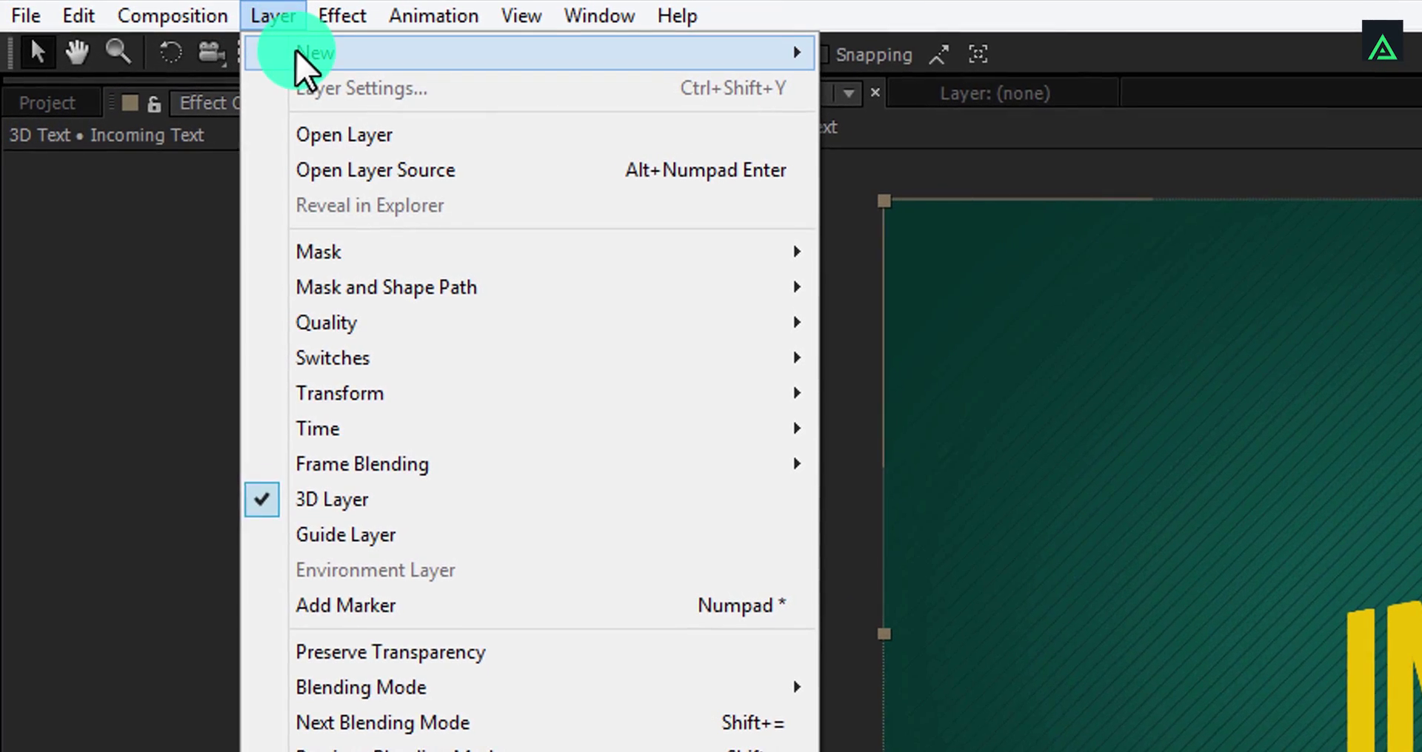
{"action": "mouse_move", "coordinate": [308, 63]}
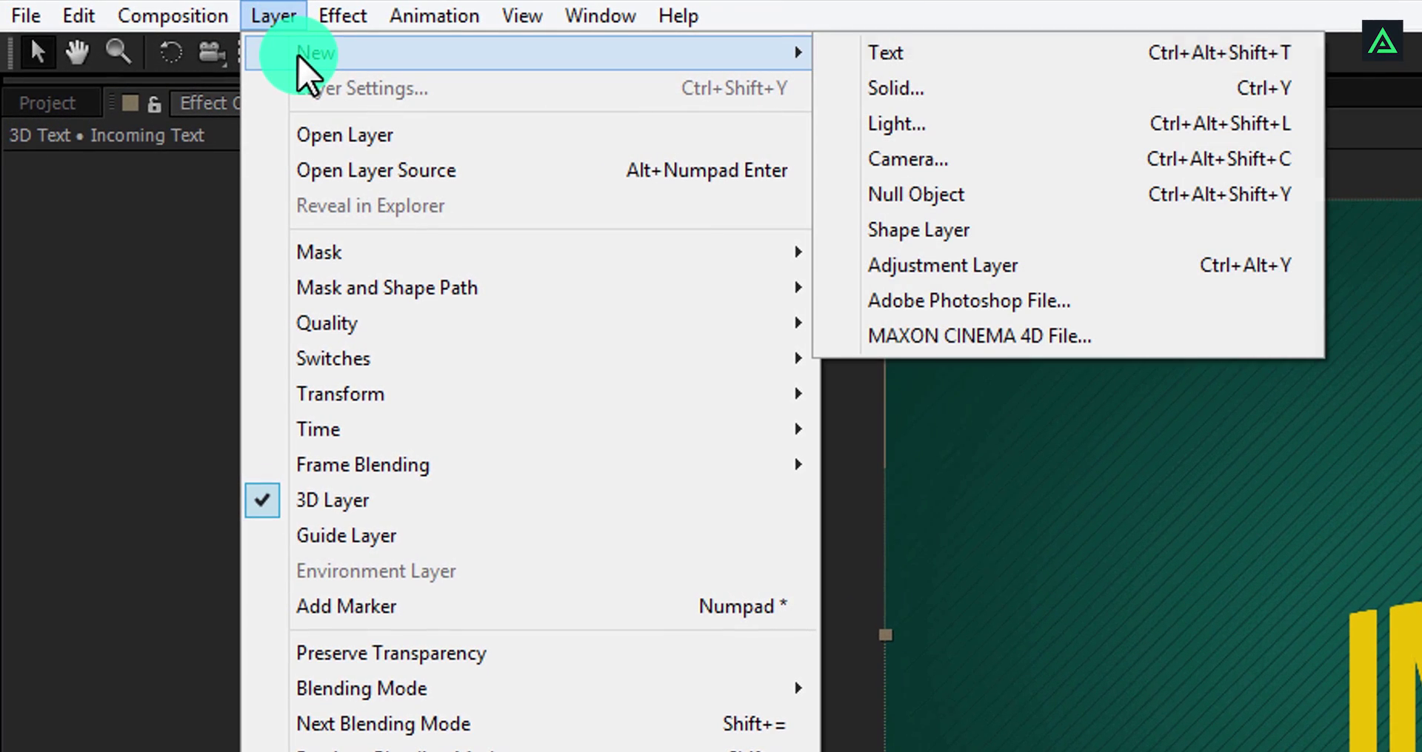
{"action": "left_click", "coordinate": [1010, 164]}
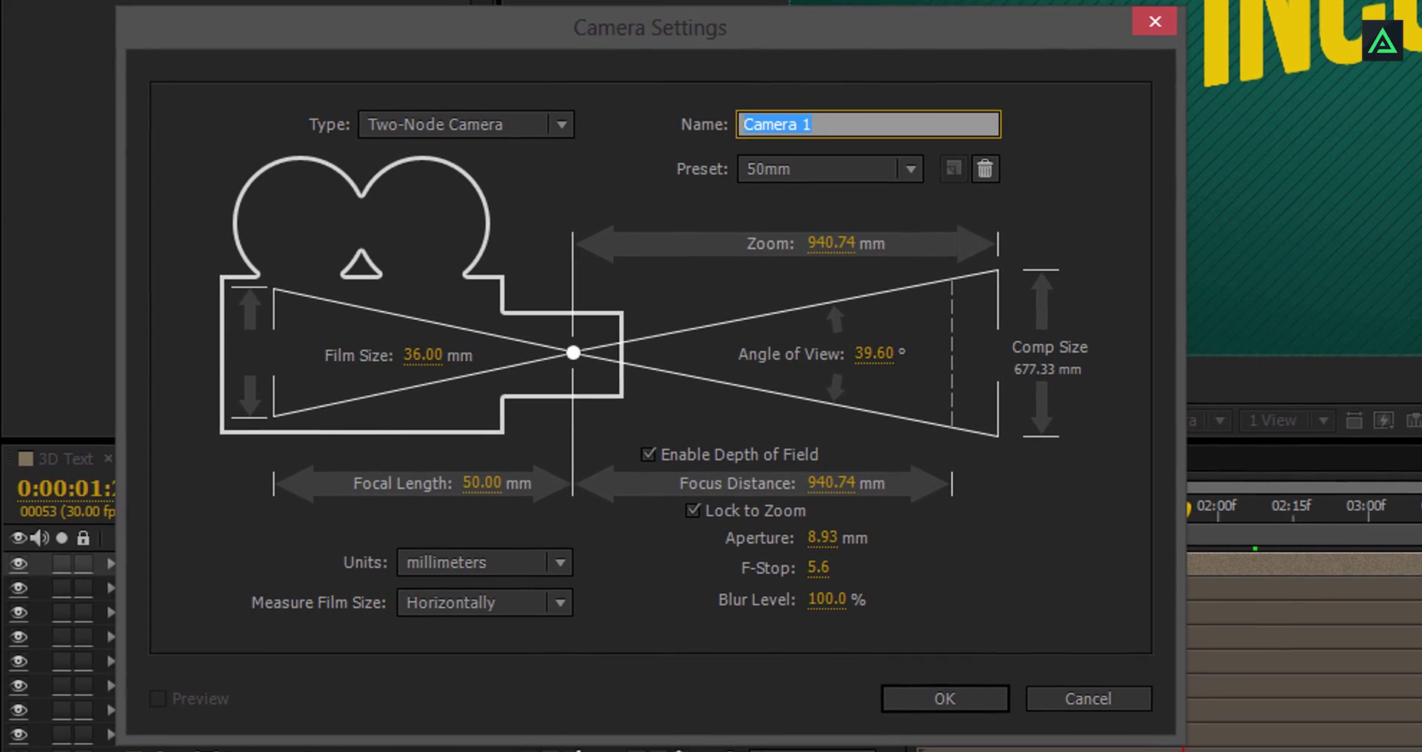
{"action": "left_click", "coordinate": [873, 123]}
{"action": "key", "text": "BackSpace"}
{"action": "key", "text": "BackSpace"}
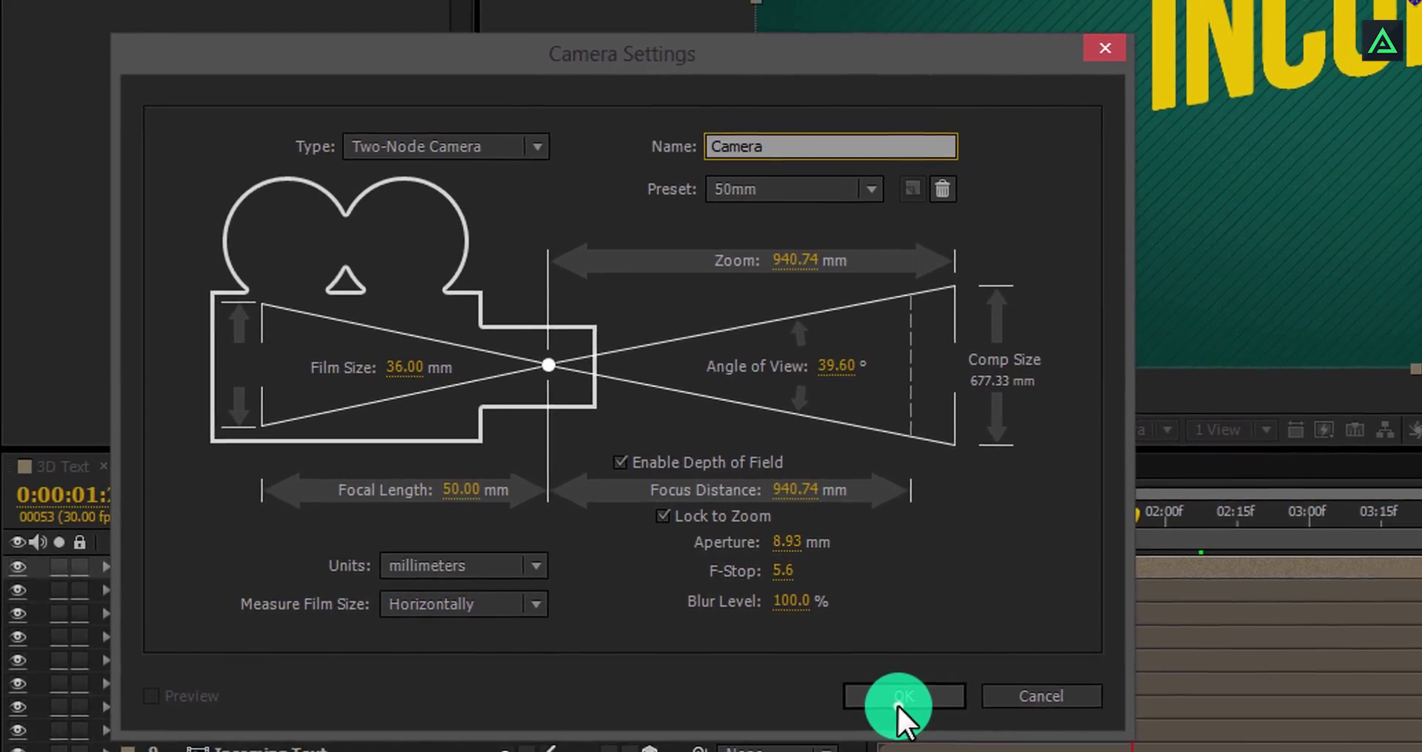
{"action": "left_click", "coordinate": [944, 698]}
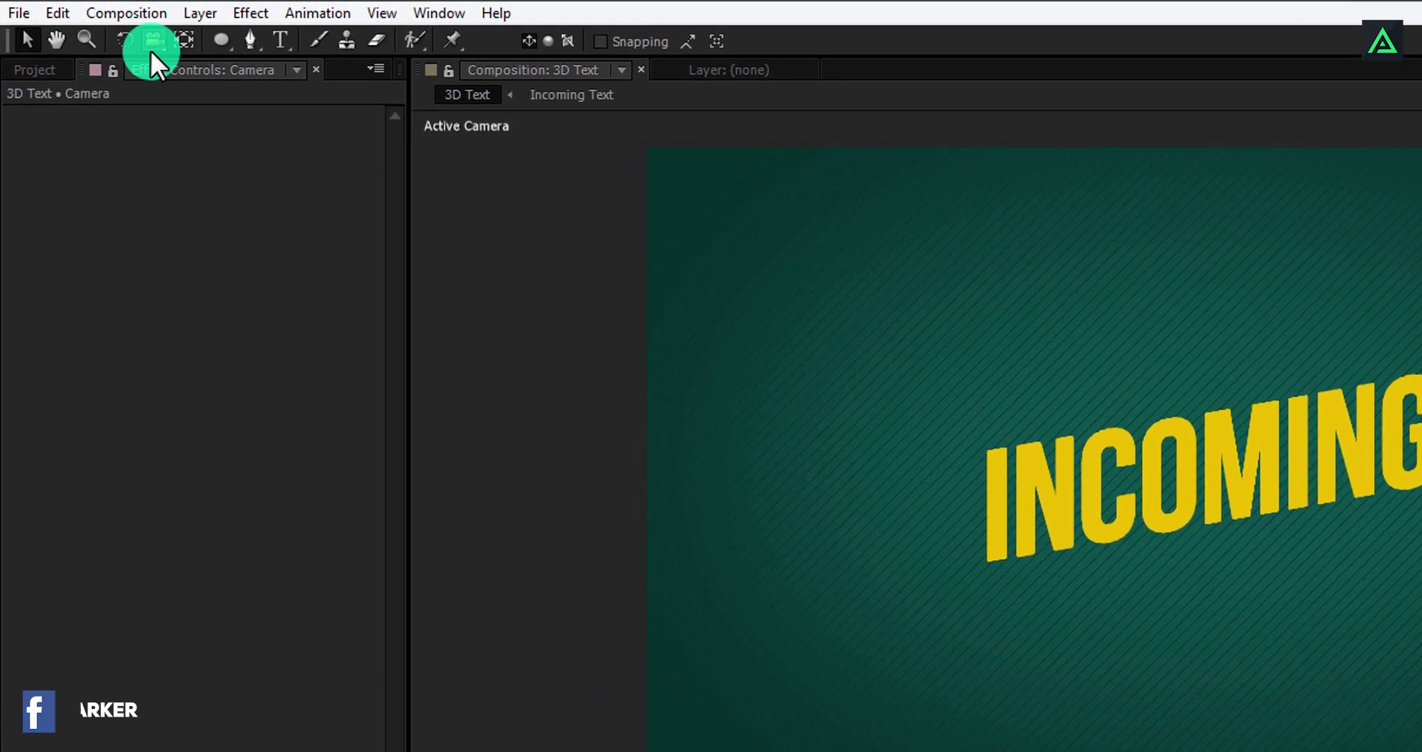
With the Unified Camera Tool, orbit the camera so the stacked INCOMING text appears extruded and tilted.
{"action": "left_click_drag", "start_coordinate": [214, 75], "coordinate": [402, 61]}
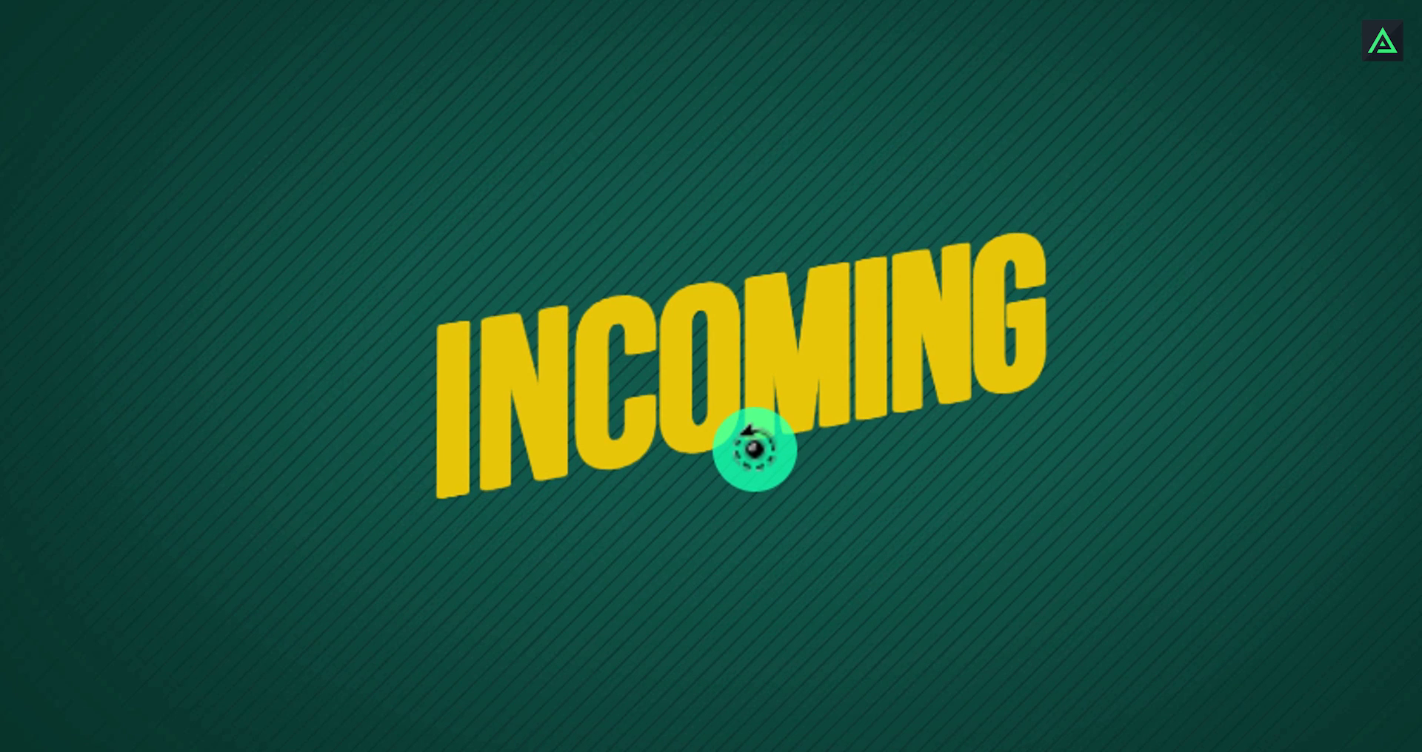
{"action": "left_click_drag", "start_coordinate": [754, 449], "coordinate": [757, 443]}
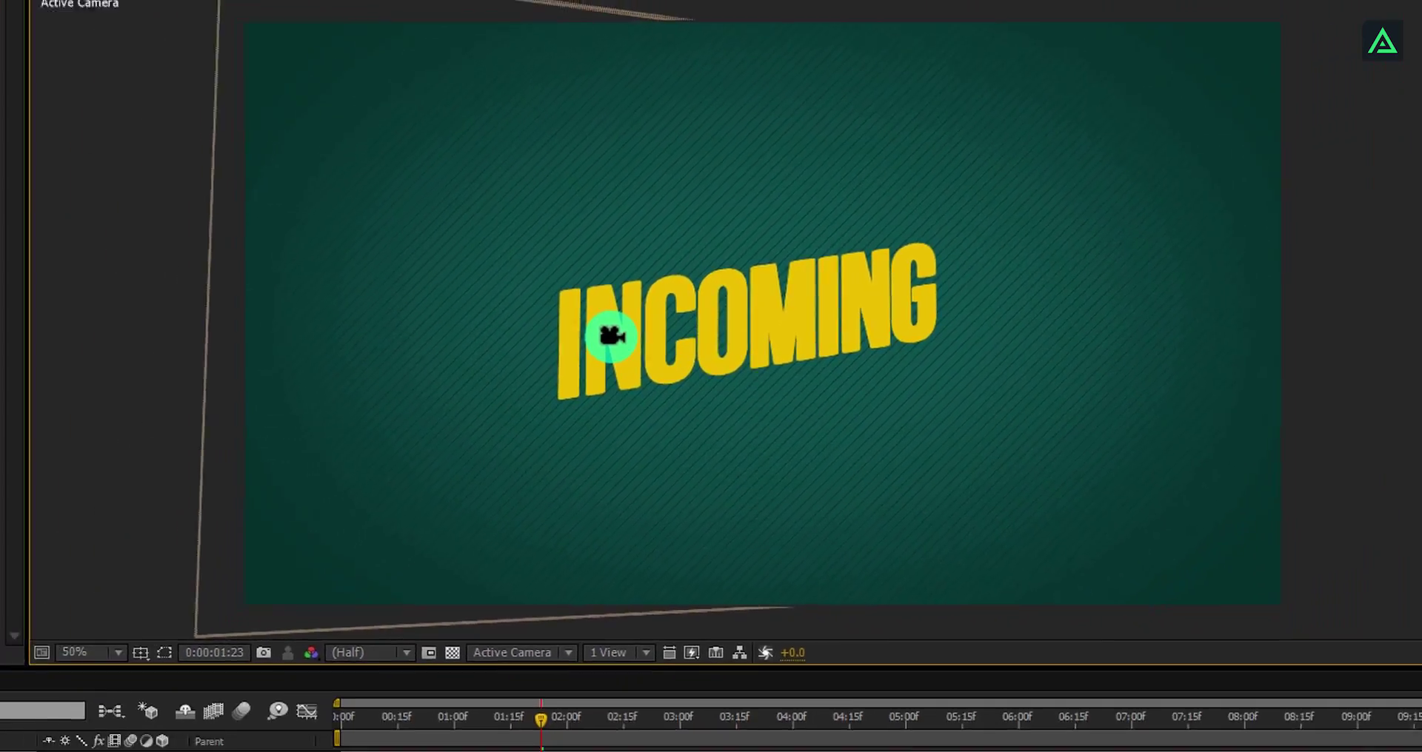
Apply the Fill effect to the Incoming Text layer via an Effects & Presets search for 'fill'.
{"action": "left_click", "coordinate": [175, 604]}
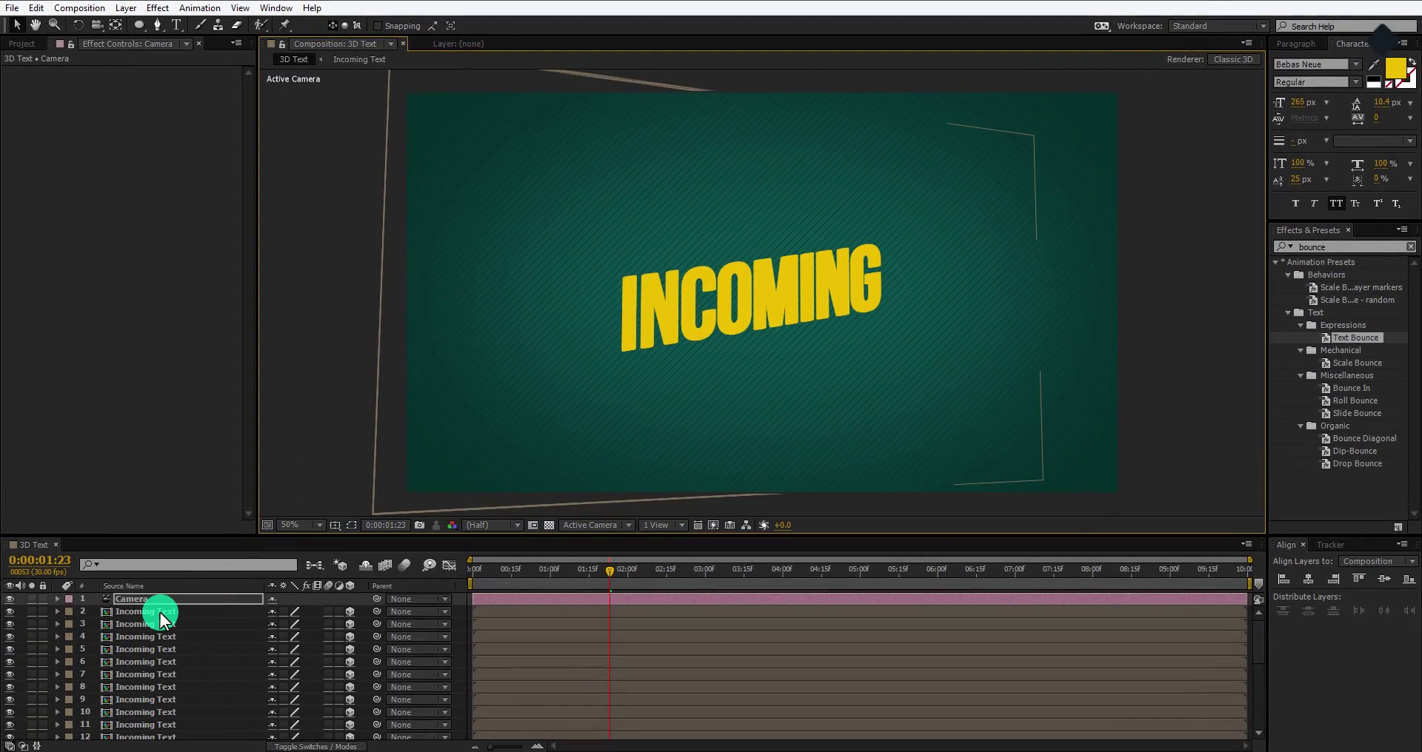
{"action": "left_click", "coordinate": [749, 614]}
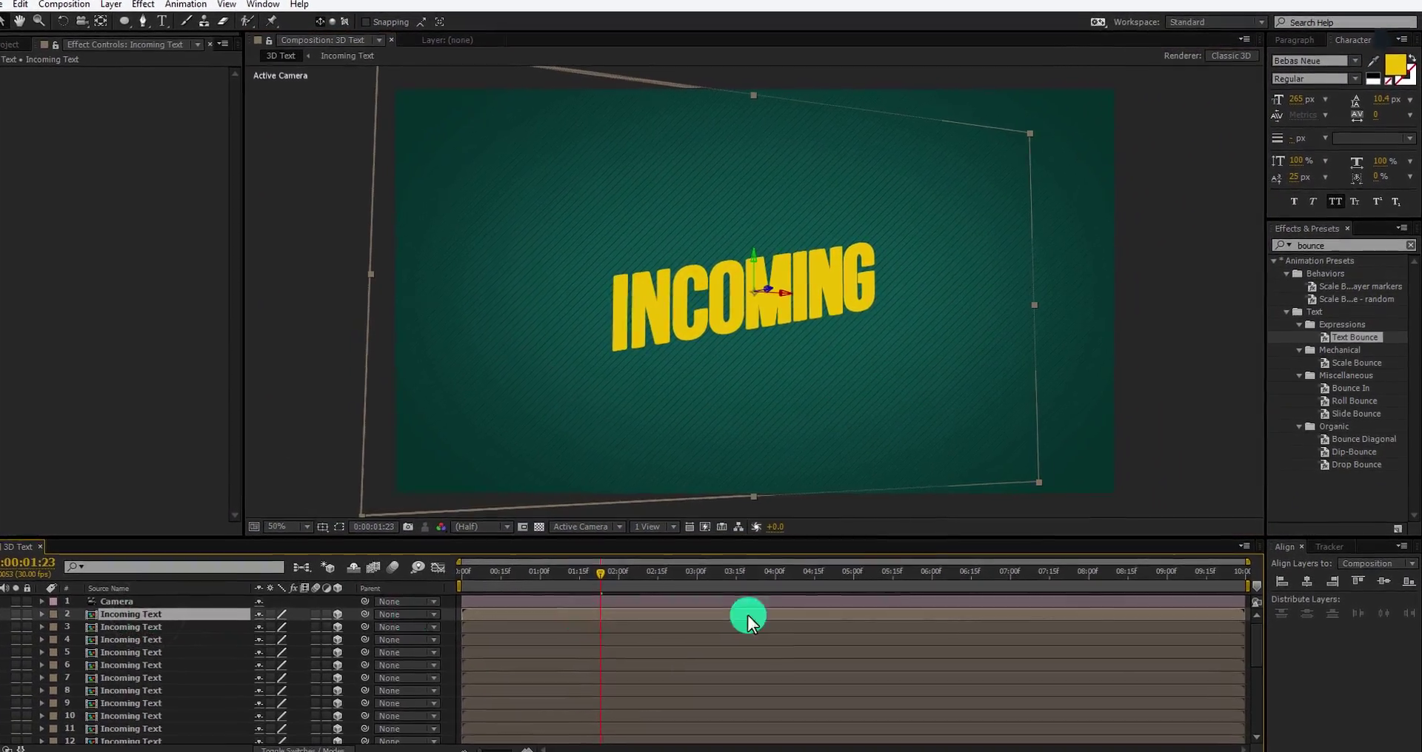
{"action": "left_click", "coordinate": [1335, 247]}
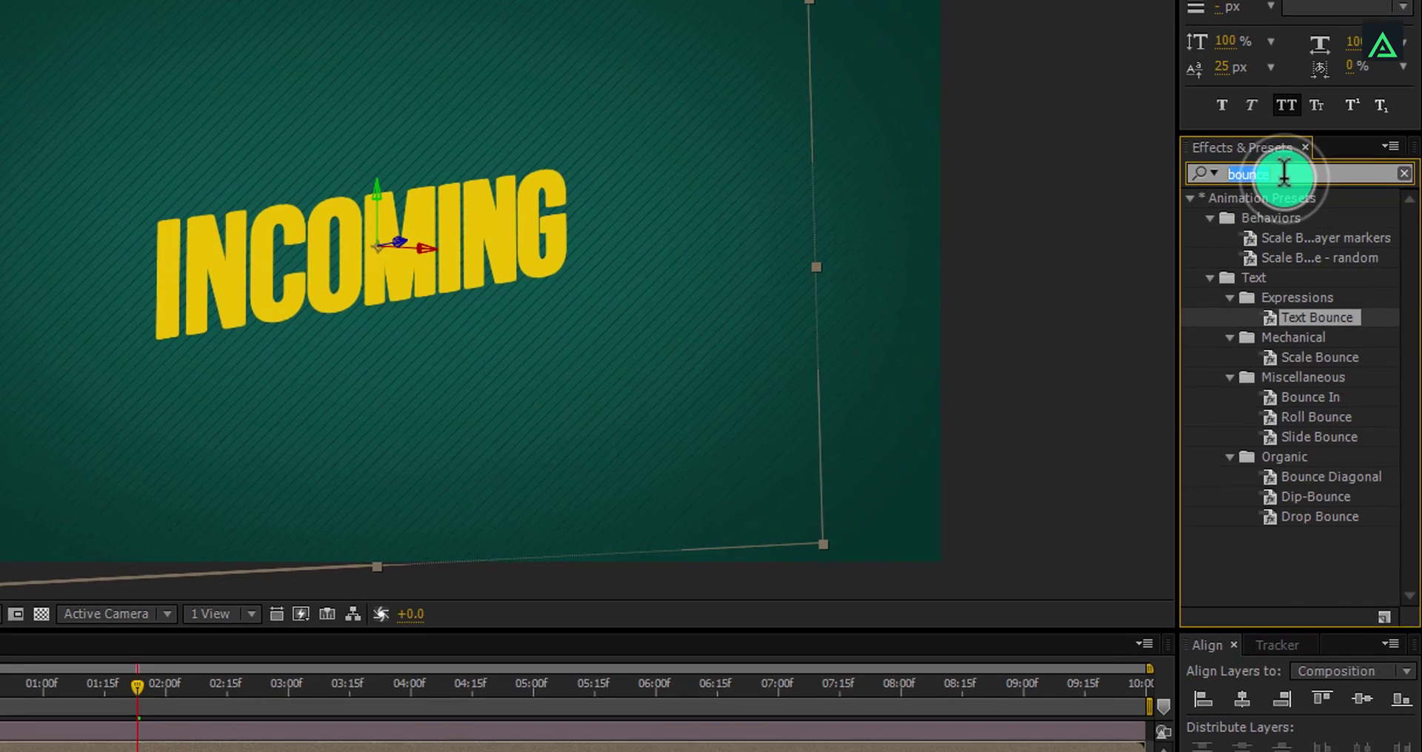
{"action": "double_click", "coordinate": [1307, 206]}
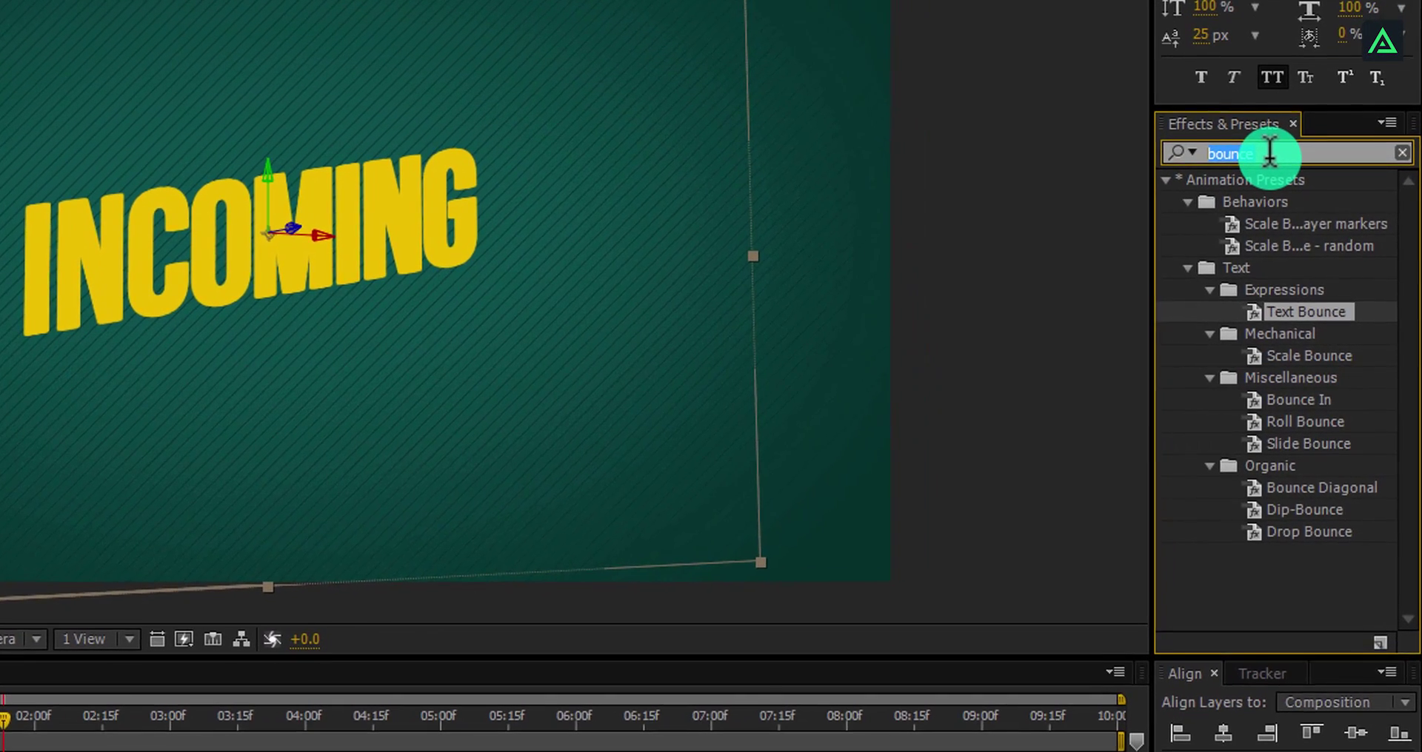
{"action": "type", "text": "fill"}
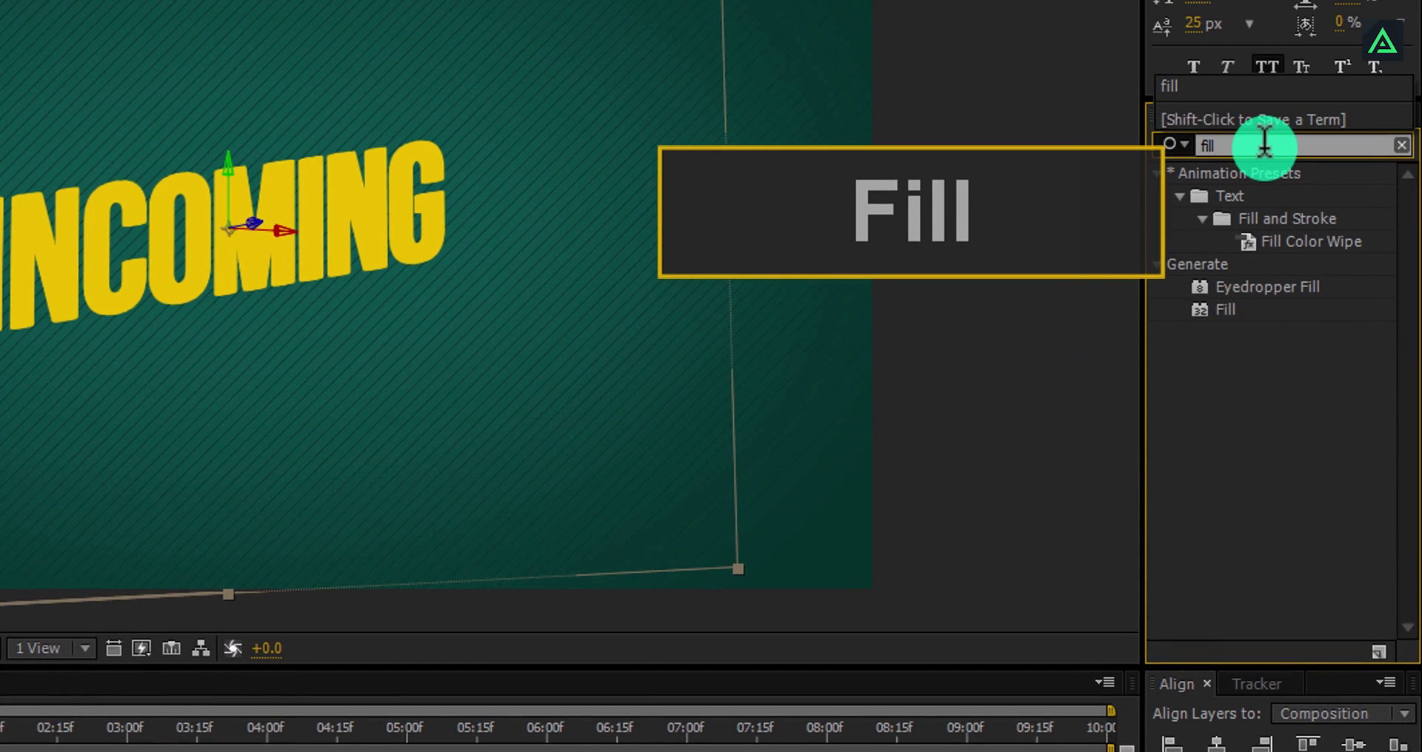
{"action": "double_click", "coordinate": [1225, 309]}
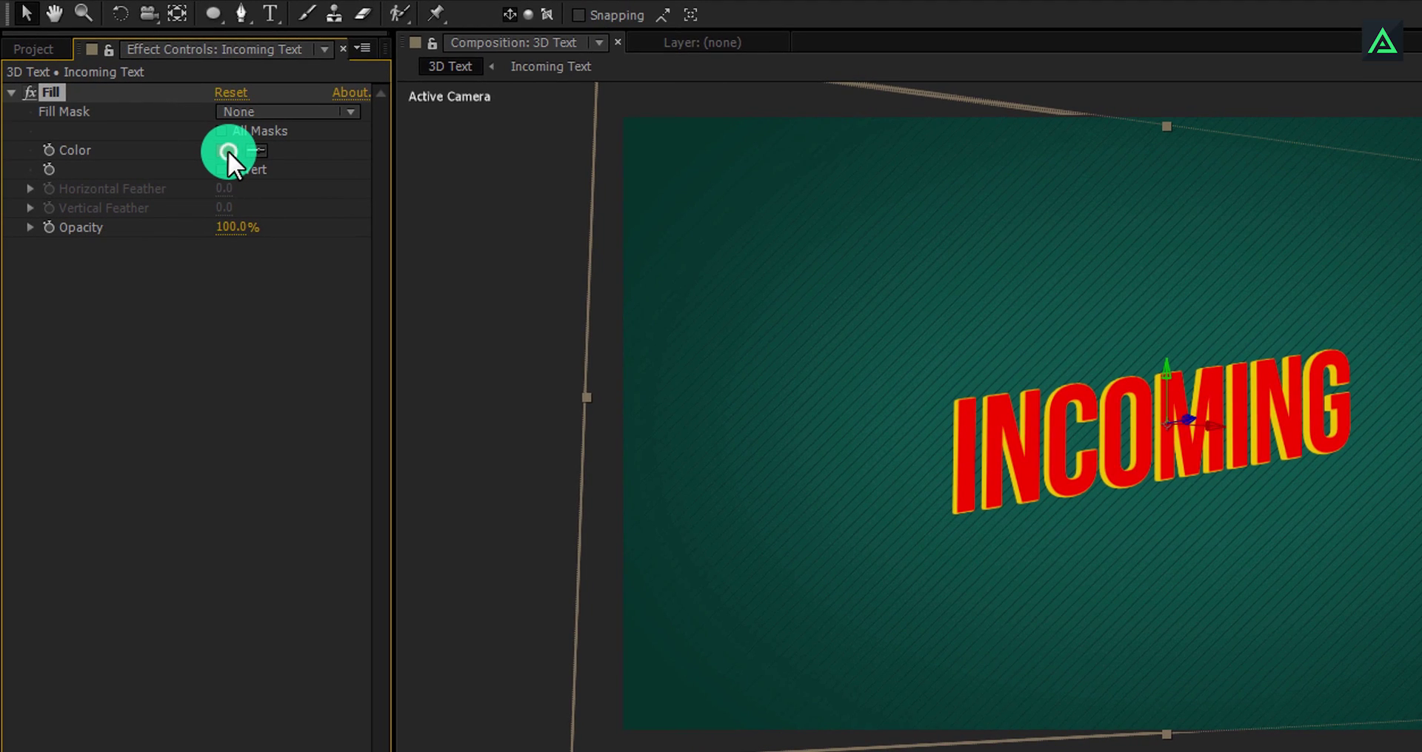
Set the Fill effect's colour to orange #FF771D.
{"action": "left_click", "coordinate": [227, 150]}
{"action": "left_click_drag", "start_coordinate": [357, 666], "coordinate": [353, 684]}
{"action": "left_click_drag", "start_coordinate": [271, 460], "coordinate": [258, 427]}
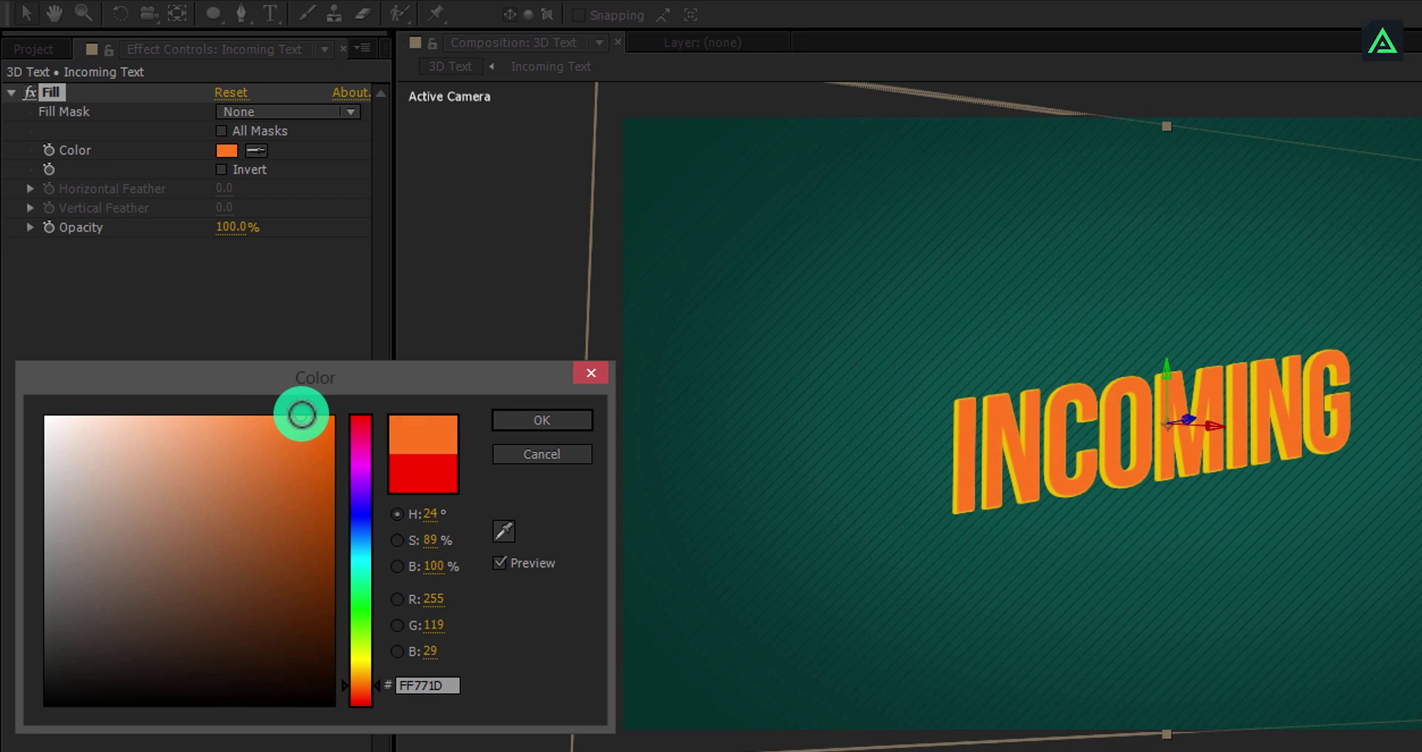
{"action": "left_click", "coordinate": [511, 419]}
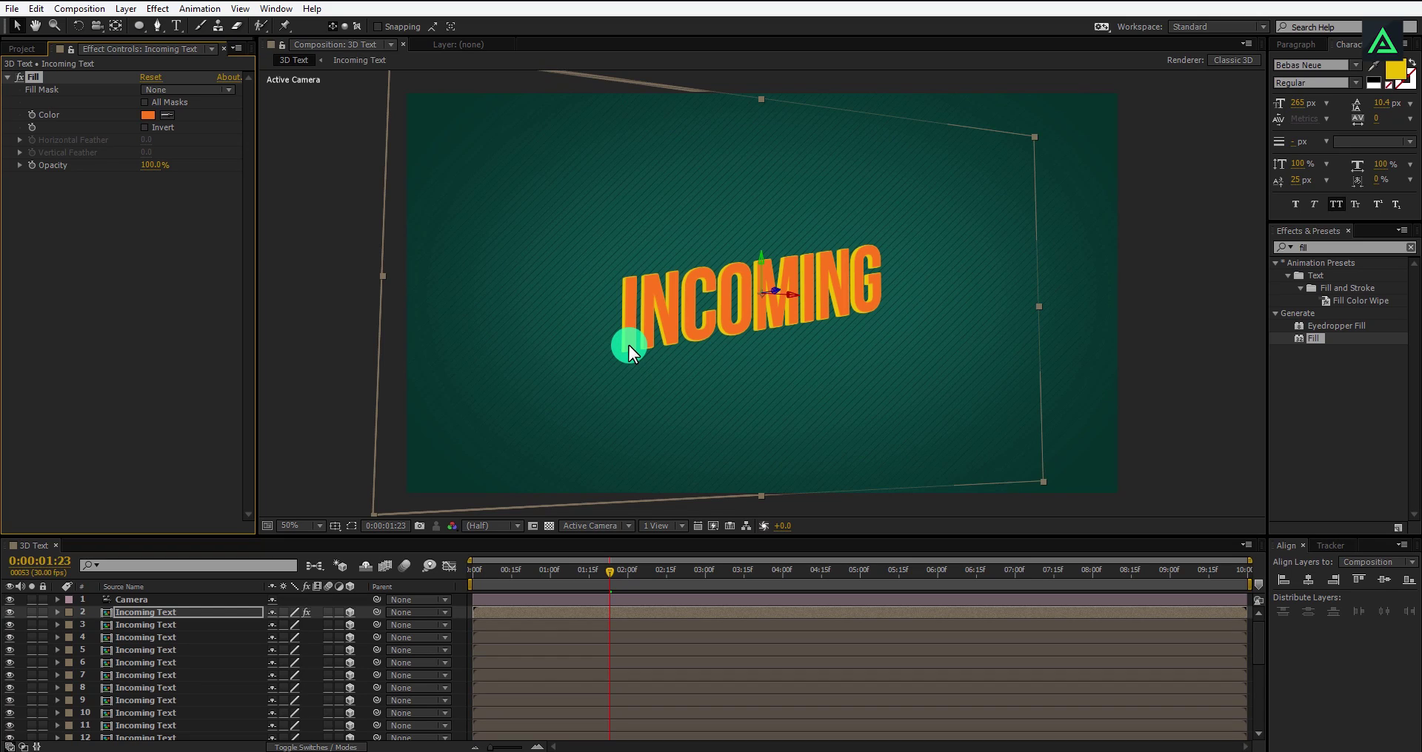
In the Incoming Text precomp, recolour the INCOMING text from yellow to green #48ED00.
{"action": "double_click", "coordinate": [167, 615]}
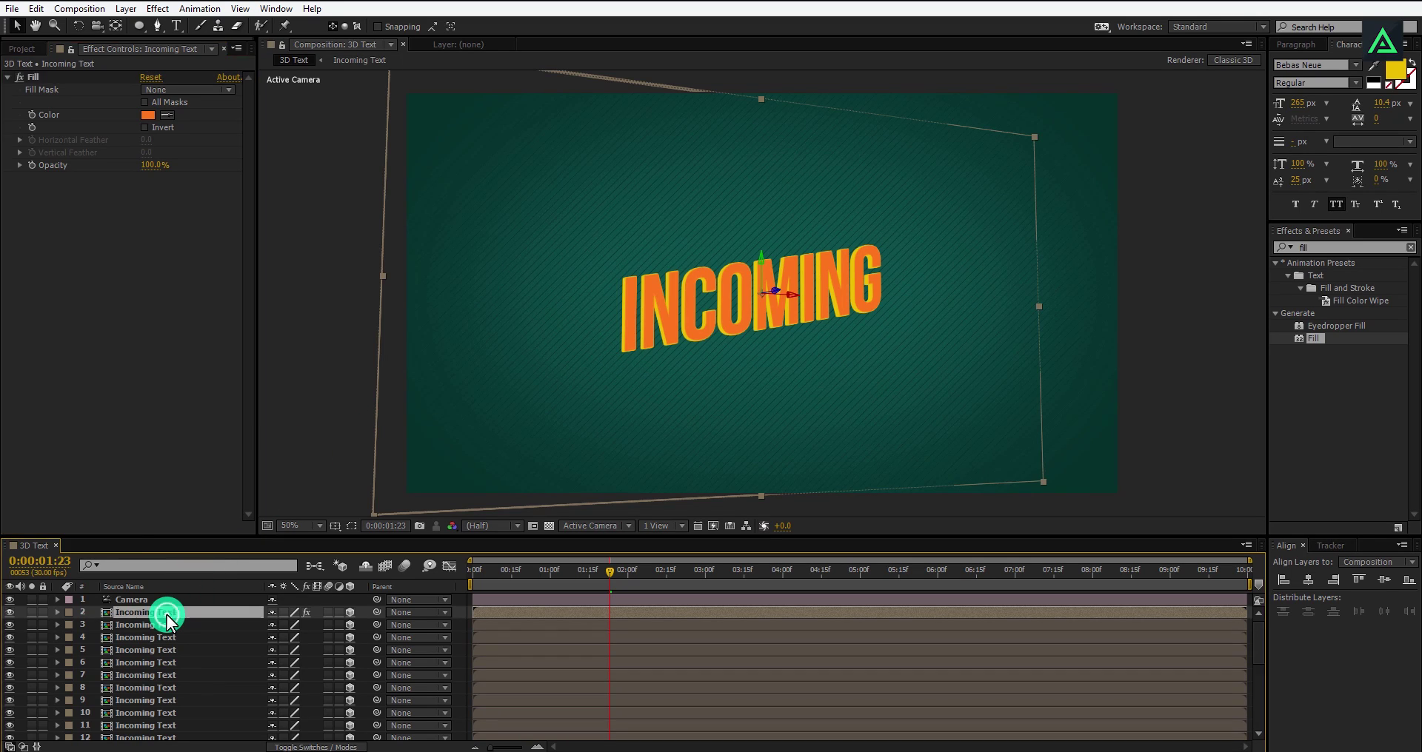
{"action": "left_click", "coordinate": [158, 602]}
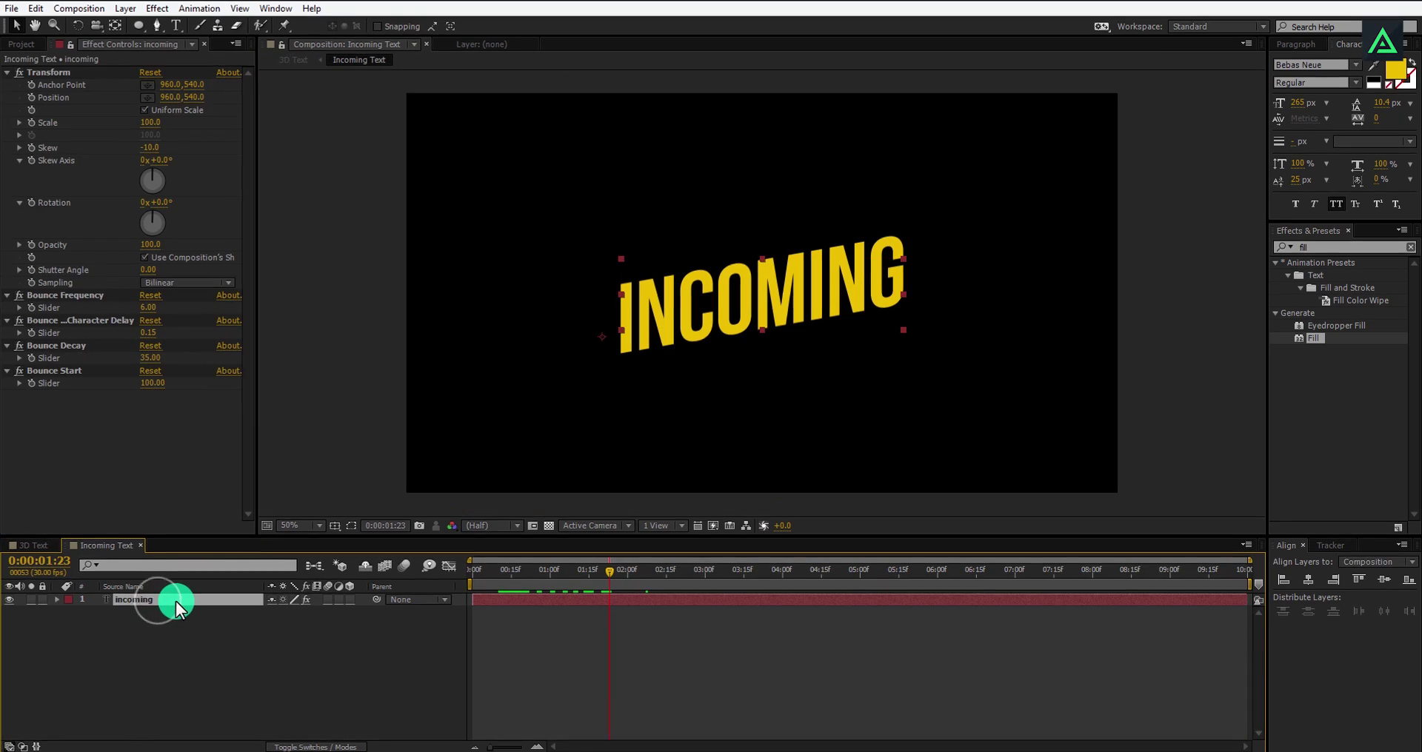
{"action": "left_click", "coordinate": [1392, 73]}
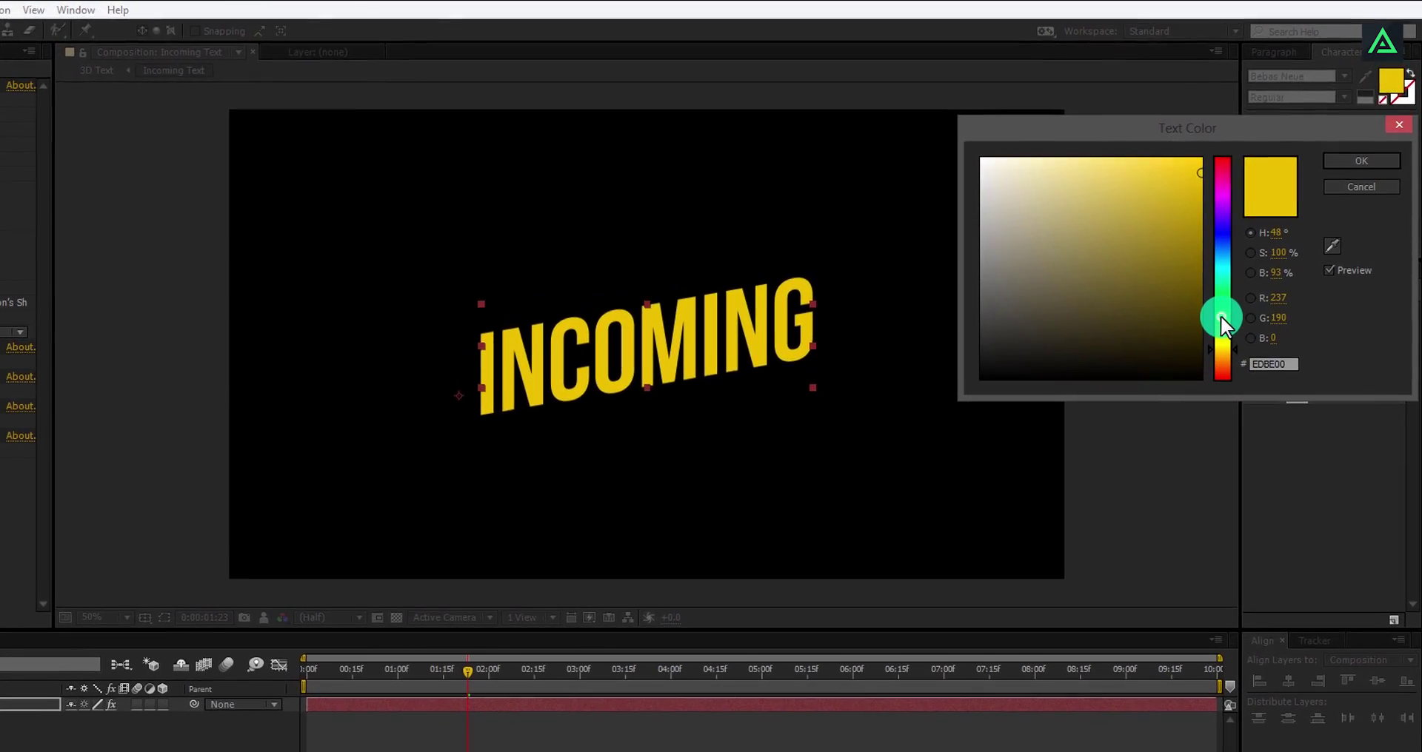
{"action": "left_click", "coordinate": [1221, 317]}
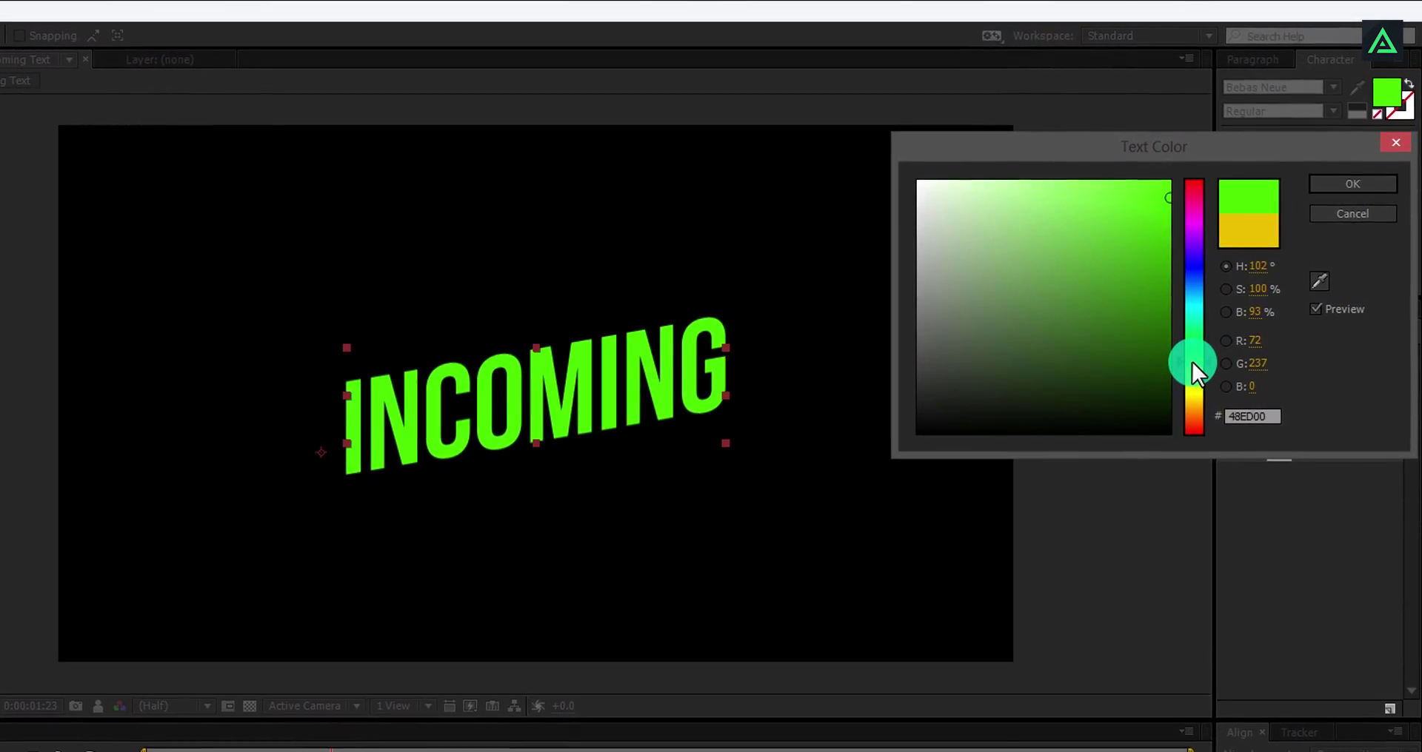
{"action": "left_click", "coordinate": [1353, 184]}
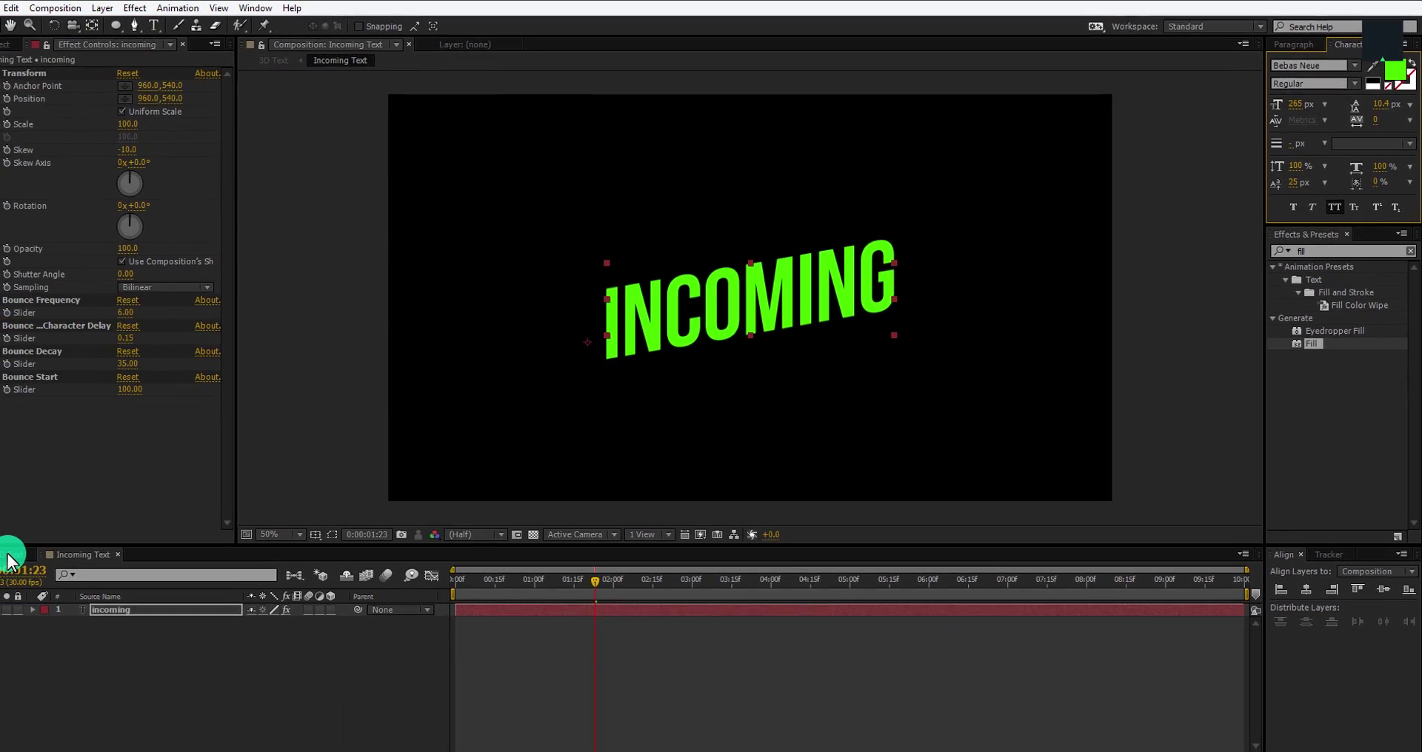
In 3D Text, change the Fill effect colour to light green #75FF4B.
{"action": "left_click", "coordinate": [33, 544]}
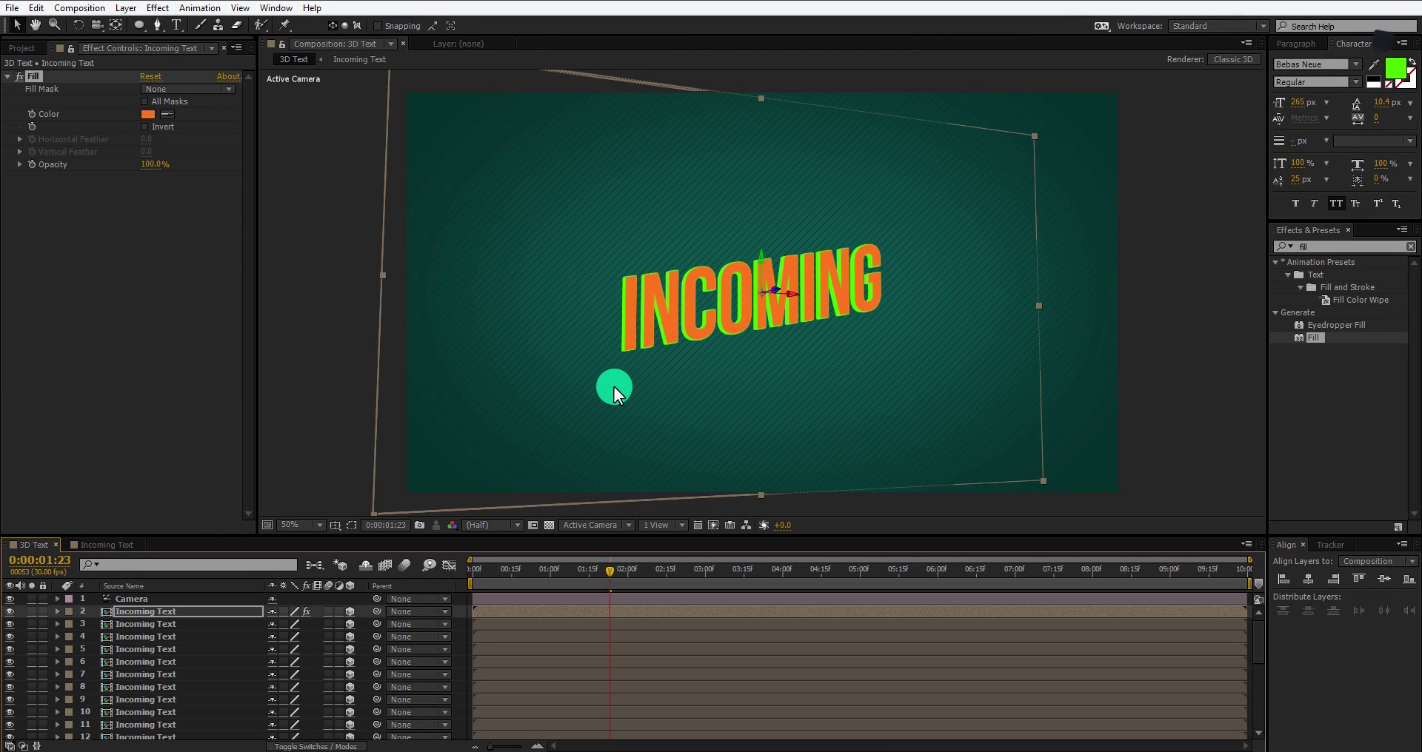
{"action": "left_click", "coordinate": [145, 615]}
{"action": "left_click", "coordinate": [148, 116]}
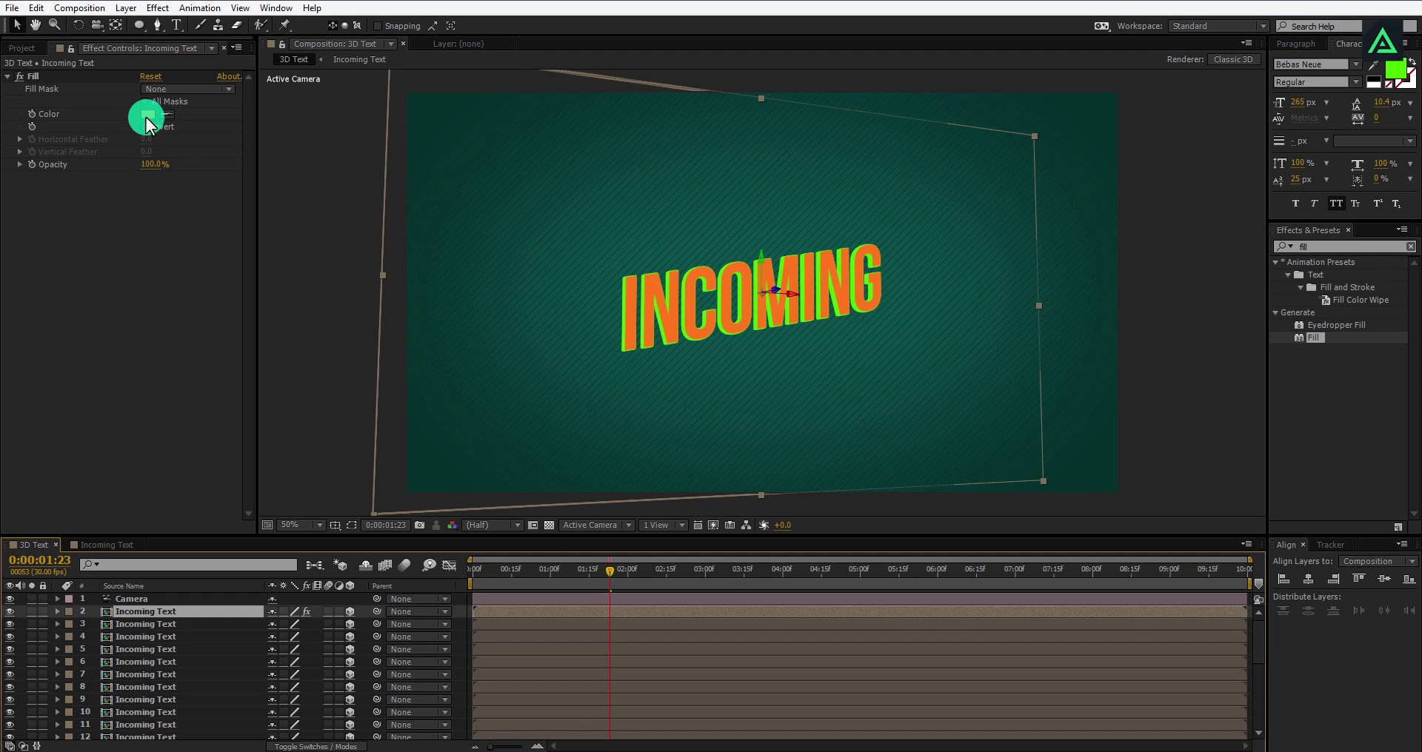
{"action": "left_click", "coordinate": [234, 359]}
{"action": "left_click_drag", "start_coordinate": [234, 358], "coordinate": [229, 368]}
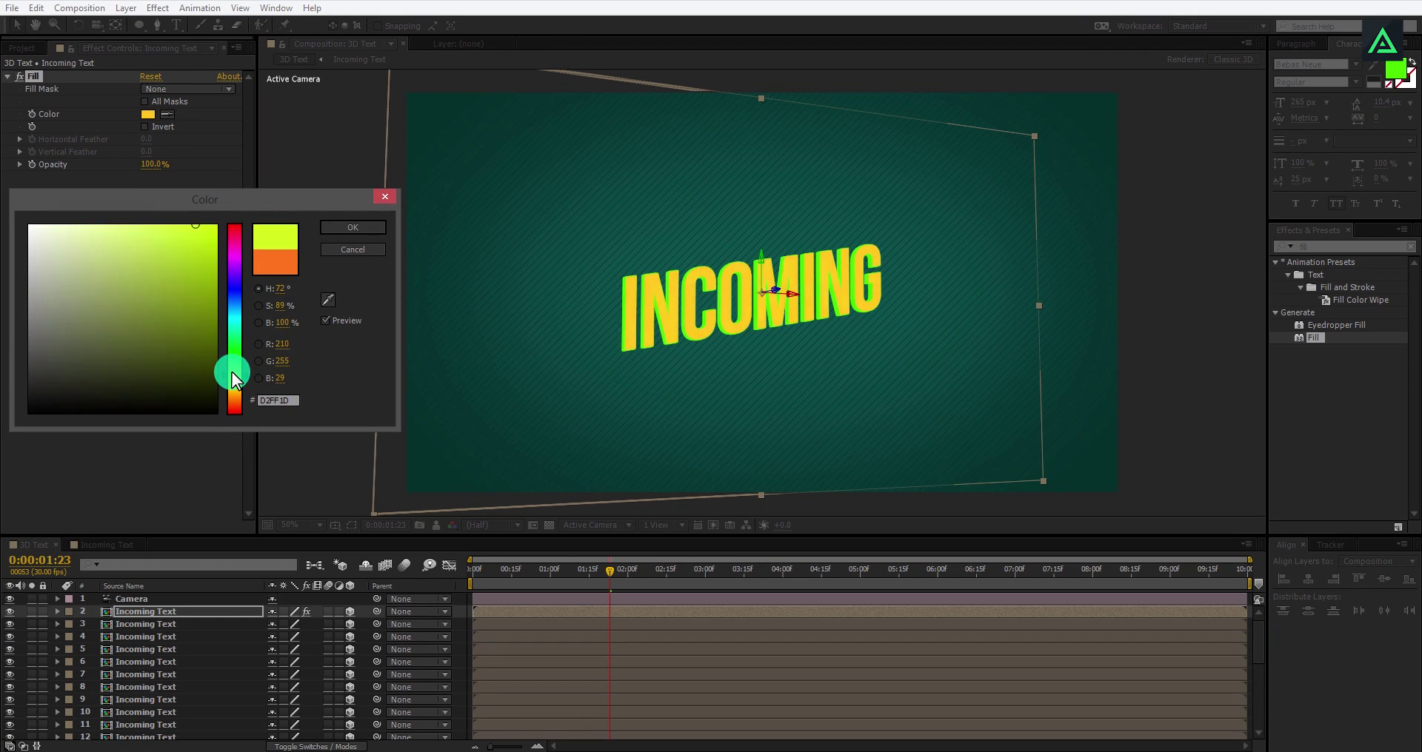
{"action": "mouse_move", "coordinate": [148, 230]}
{"action": "left_mouse_down"}
{"action": "mouse_move", "coordinate": [89, 188]}
{"action": "mouse_move", "coordinate": [188, 205]}
{"action": "mouse_move", "coordinate": [165, 267]}
{"action": "mouse_move", "coordinate": [115, 210]}
{"action": "mouse_move", "coordinate": [164, 214]}
{"action": "left_mouse_up"}
{"action": "left_click", "coordinate": [234, 337]}
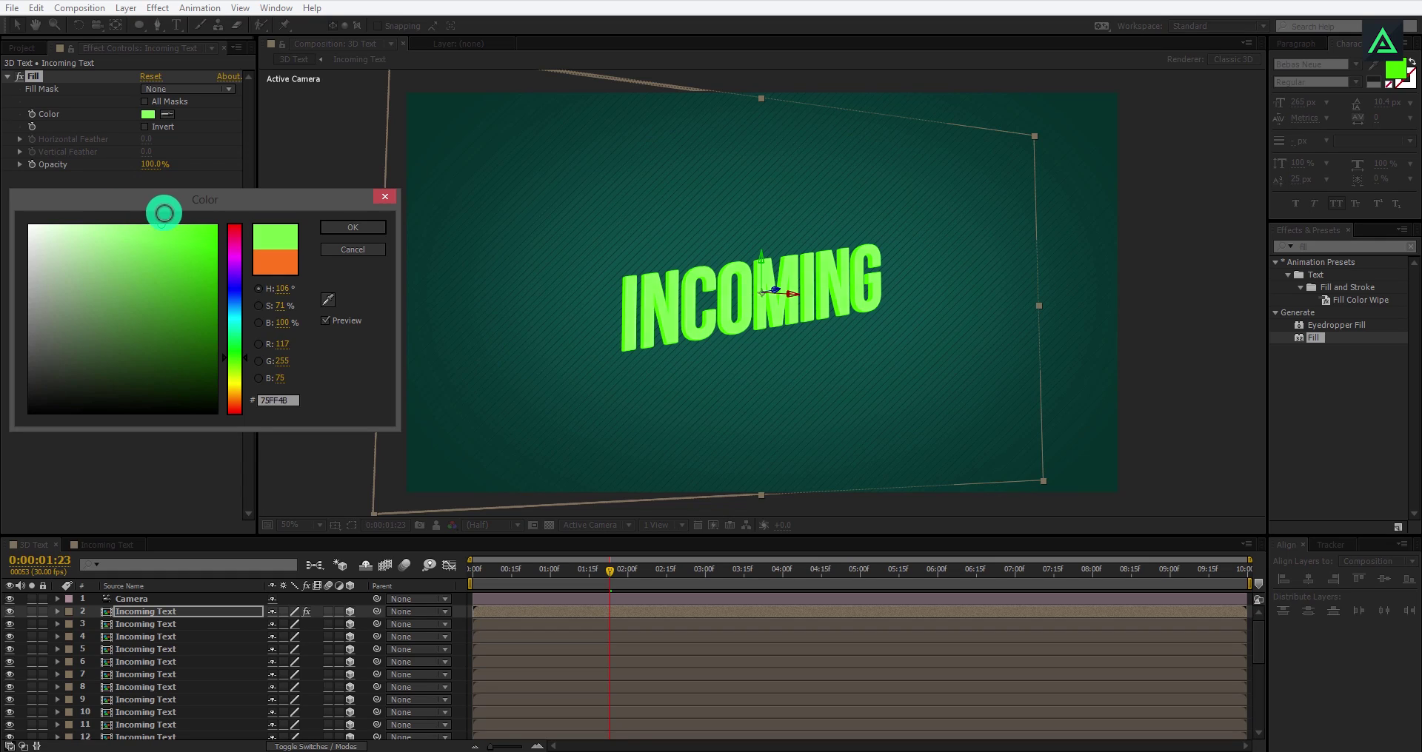
{"action": "left_click", "coordinate": [330, 228]}
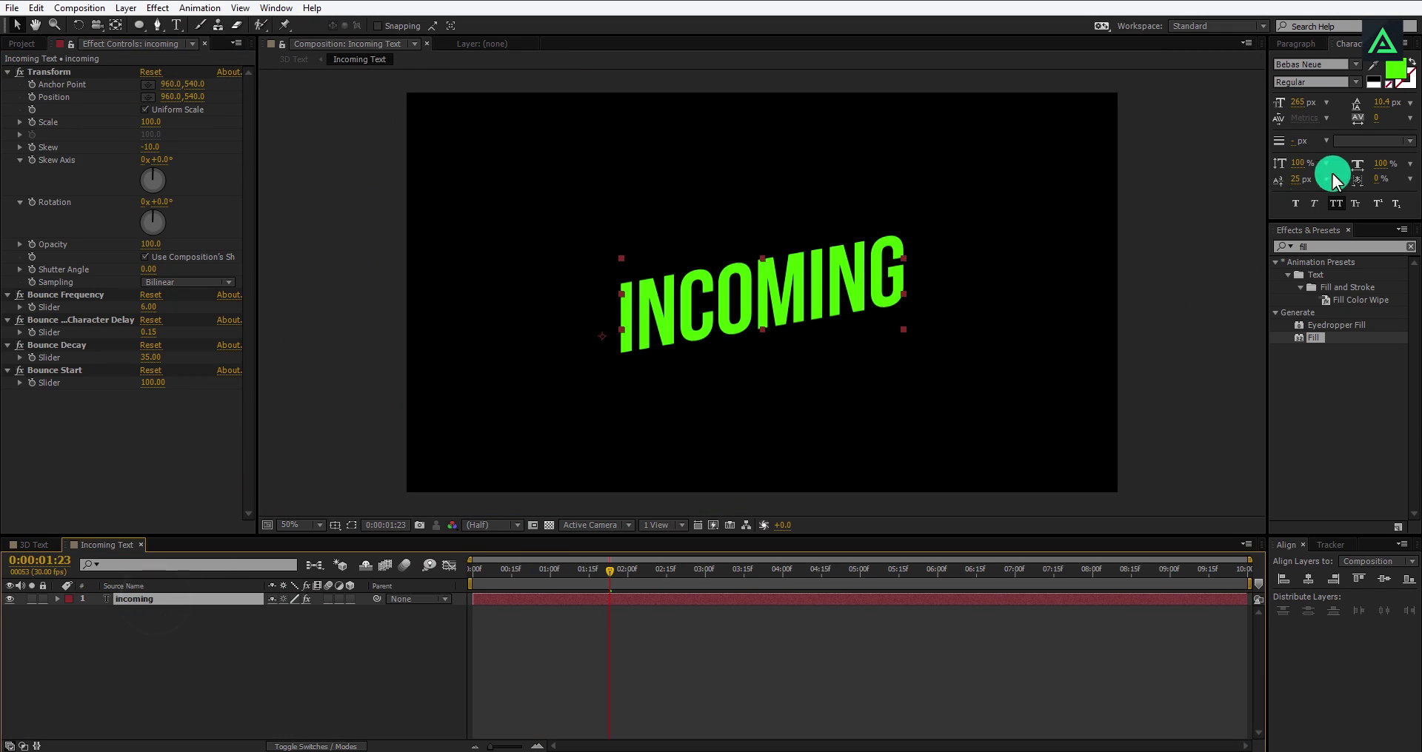
Darken the INCOMING text colour to green #2E9800 for the extruded sides.
{"action": "left_click", "coordinate": [1397, 74]}
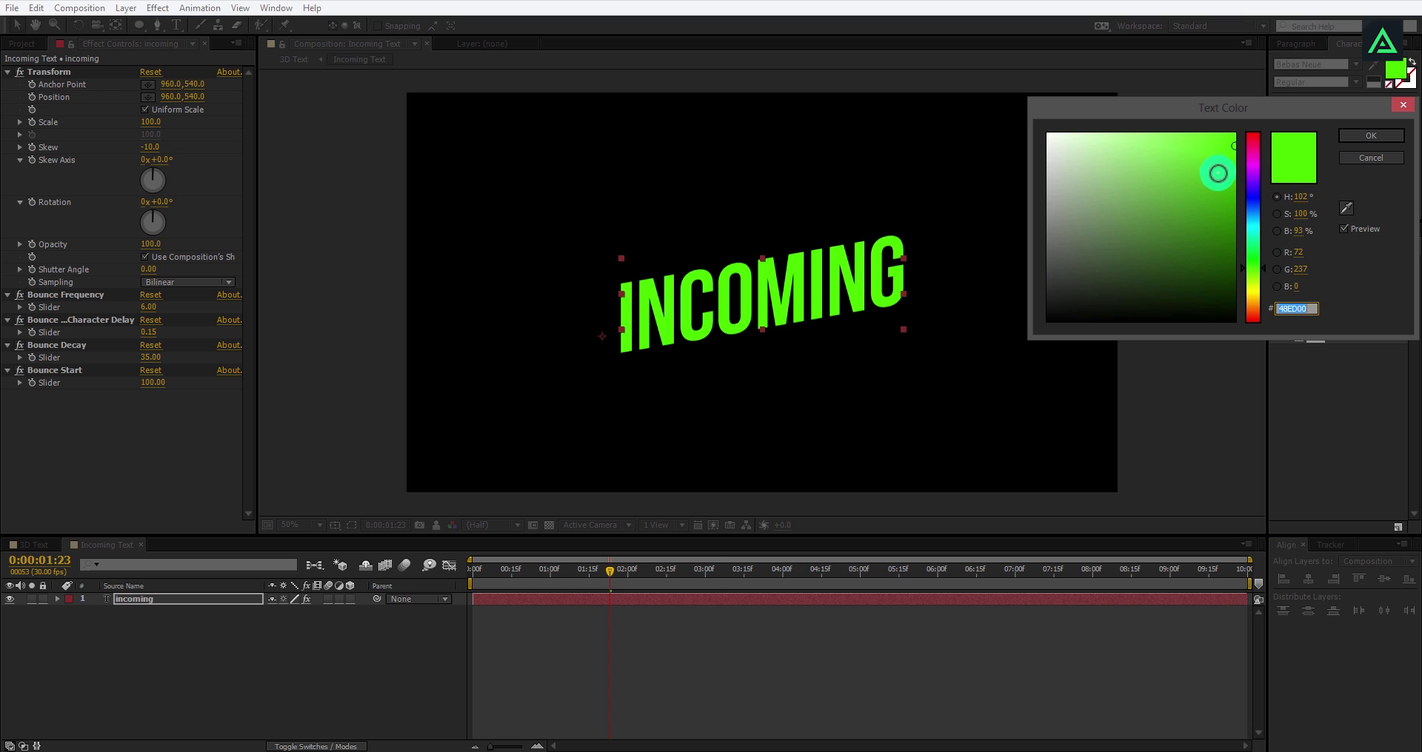
{"action": "left_click_drag", "start_coordinate": [1218, 174], "coordinate": [1233, 206]}
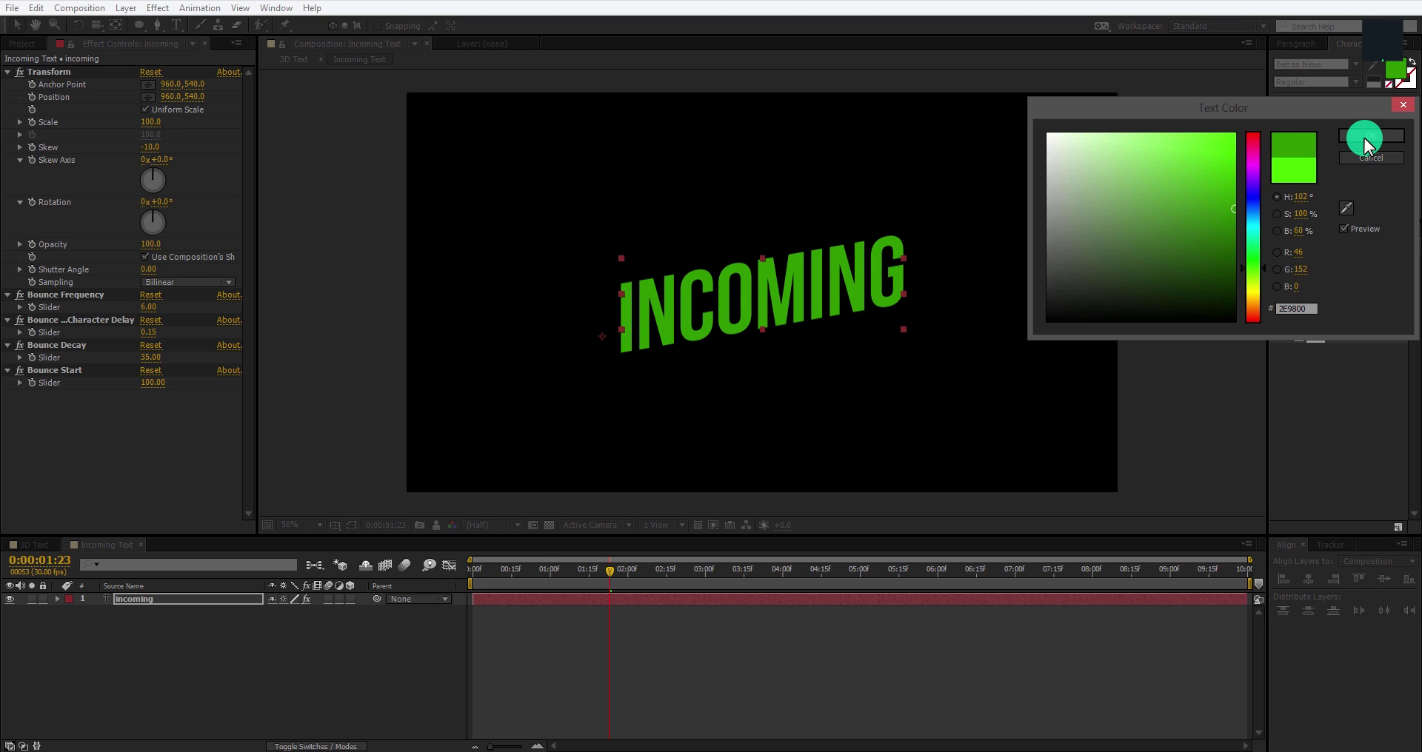
{"action": "left_click", "coordinate": [1364, 138]}
{"action": "left_click", "coordinate": [336, 603]}
{"action": "left_click", "coordinate": [40, 547]}
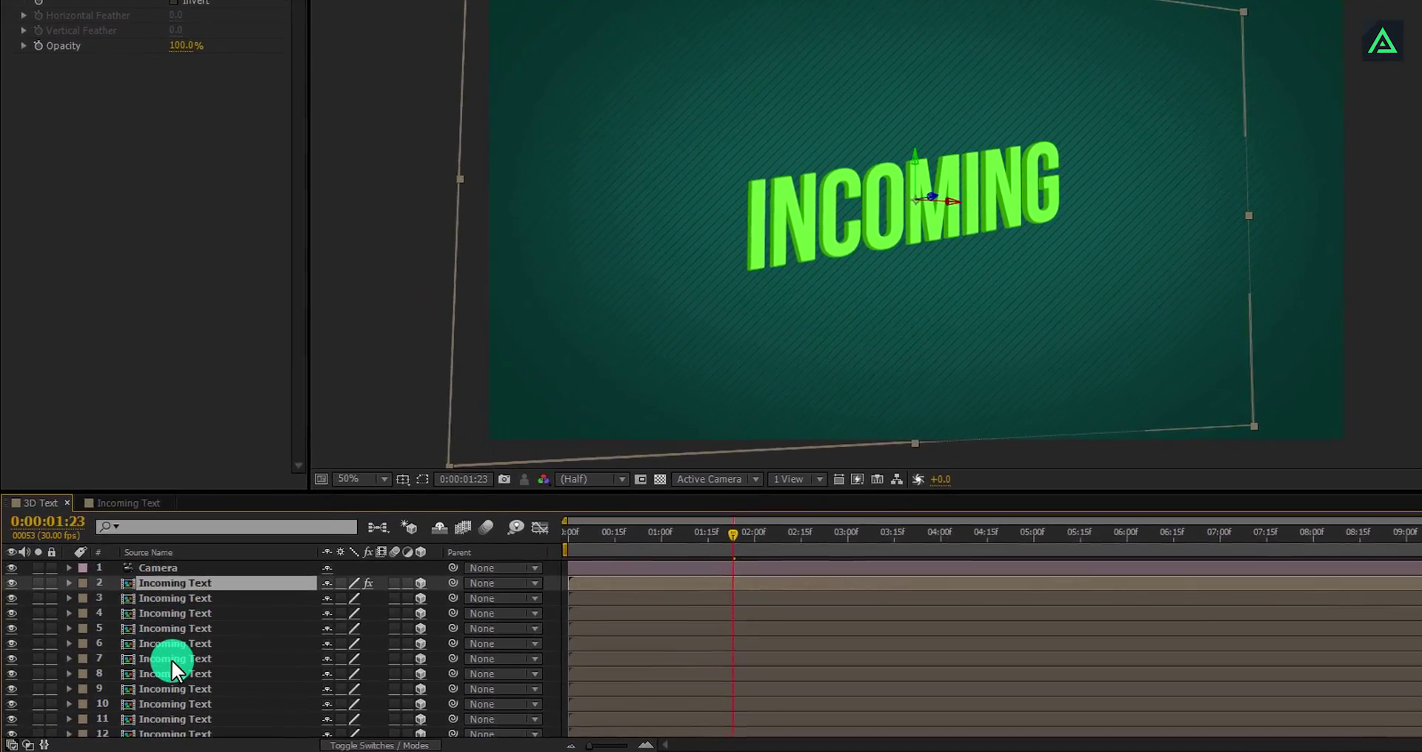
On Incoming Text layer 26, search effects for 'radial', then 'fill', and select Fill.
{"action": "scroll", "coordinate": [143, 677], "scroll_direction": "down", "scroll_amount": 4}
{"action": "left_click", "coordinate": [226, 683]}
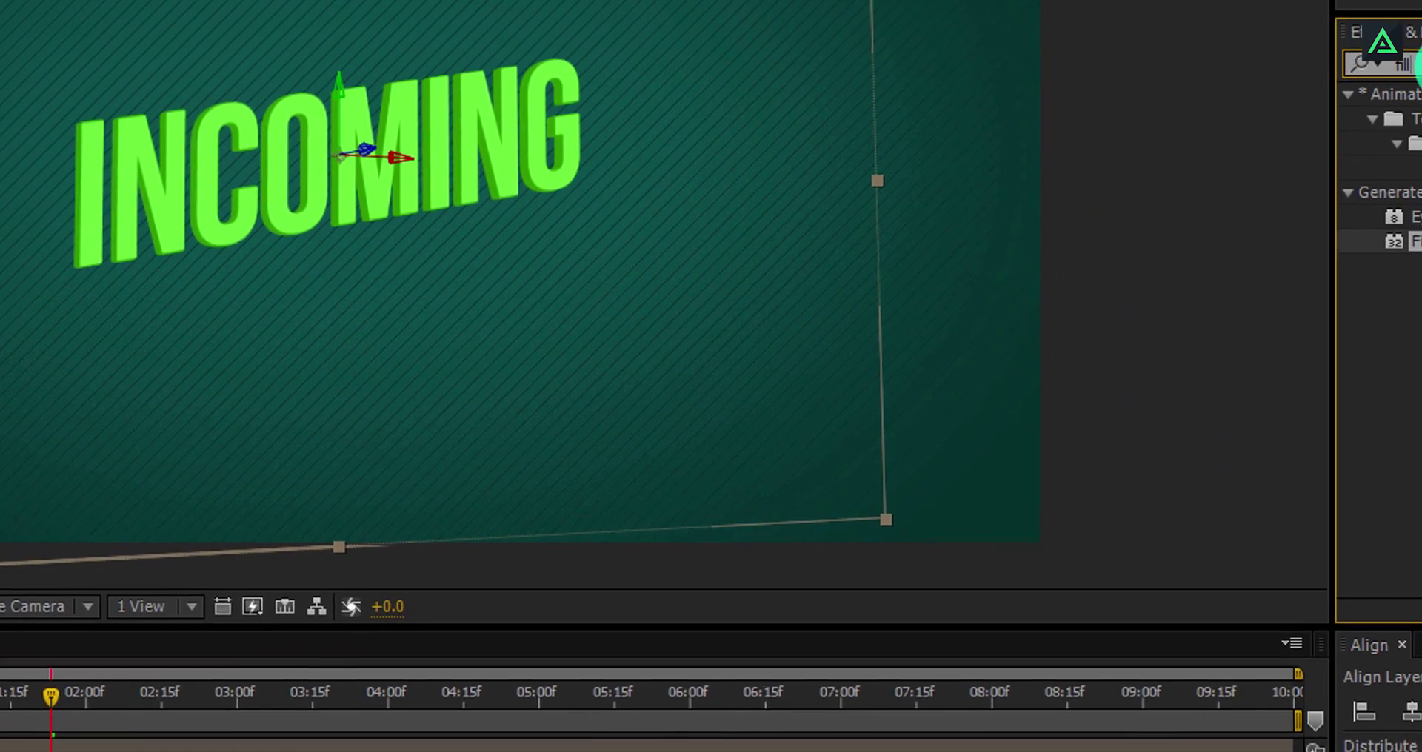
{"action": "left_click", "coordinate": [1419, 3]}
{"action": "type", "text": "rad"}
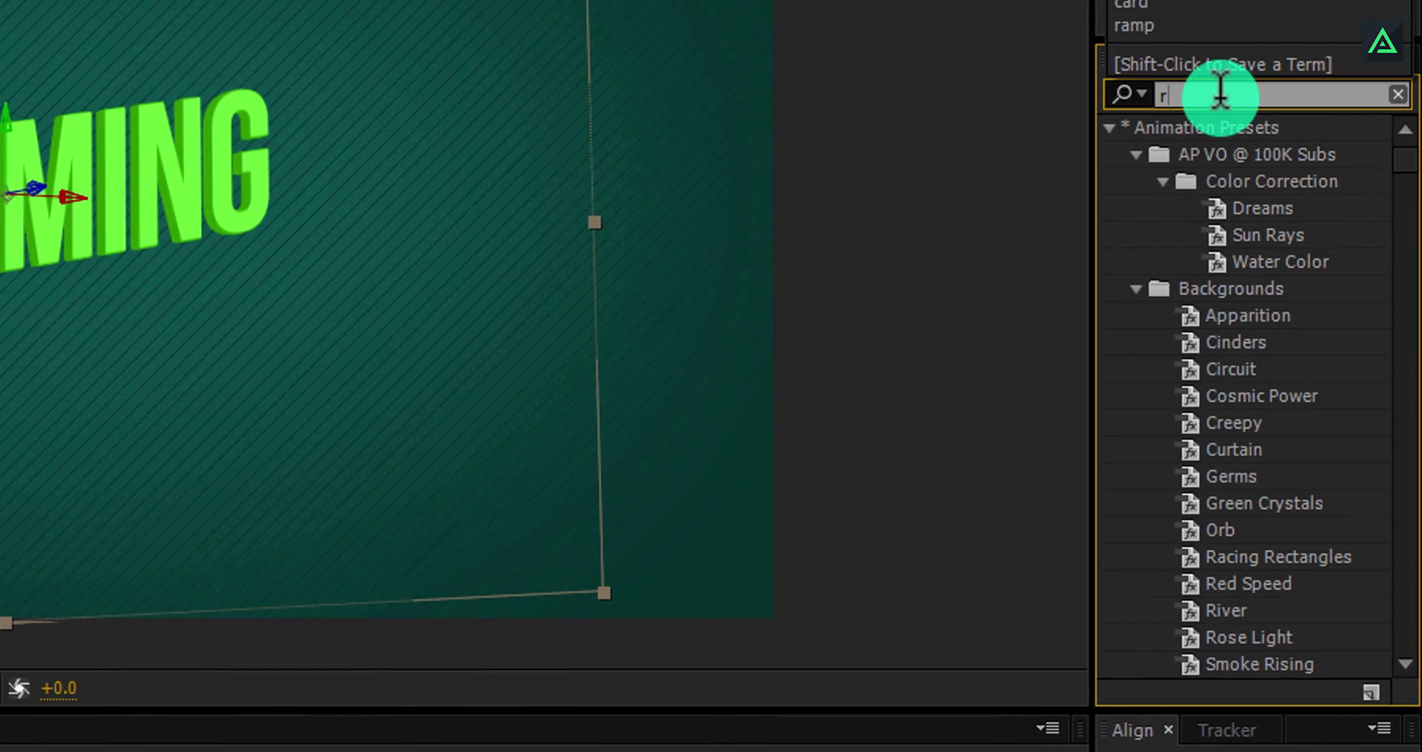
{"action": "type", "text": "ial"}
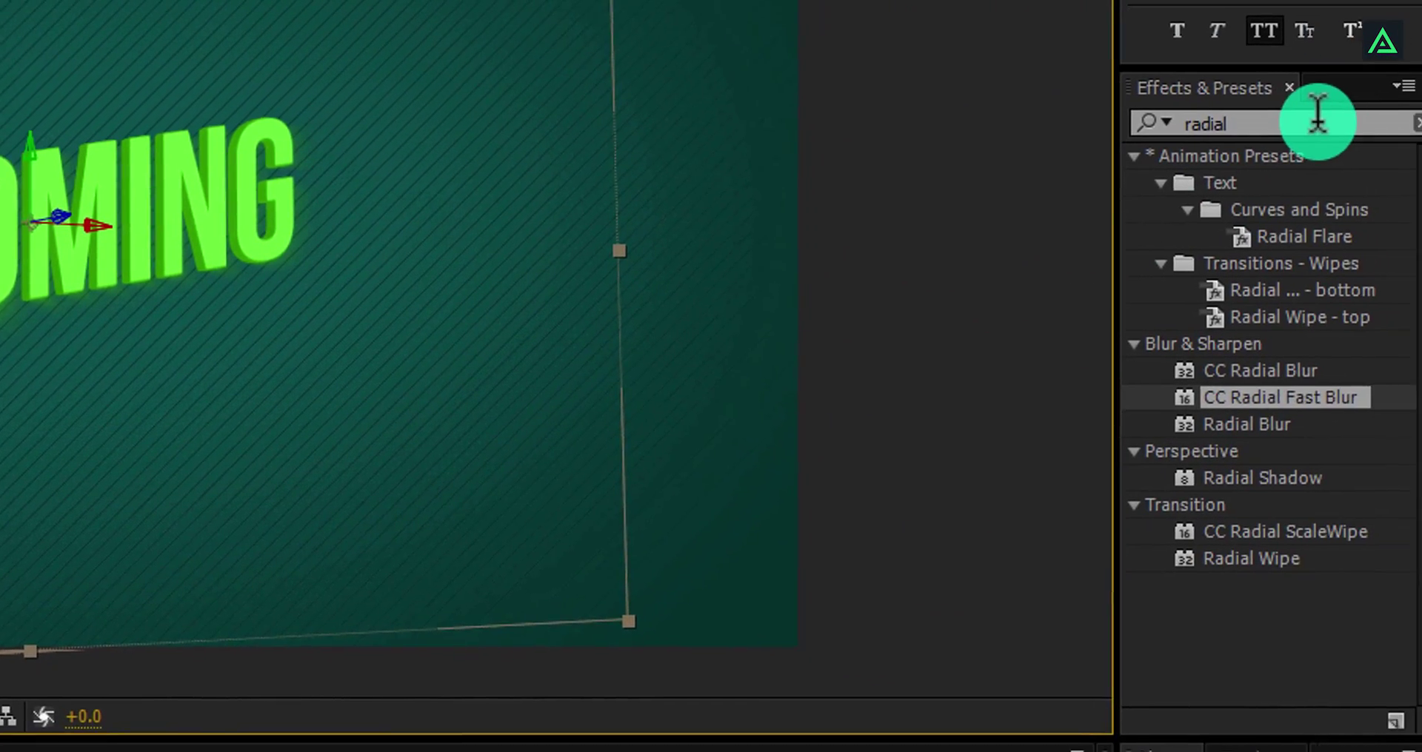
{"action": "type", "text": "fill"}
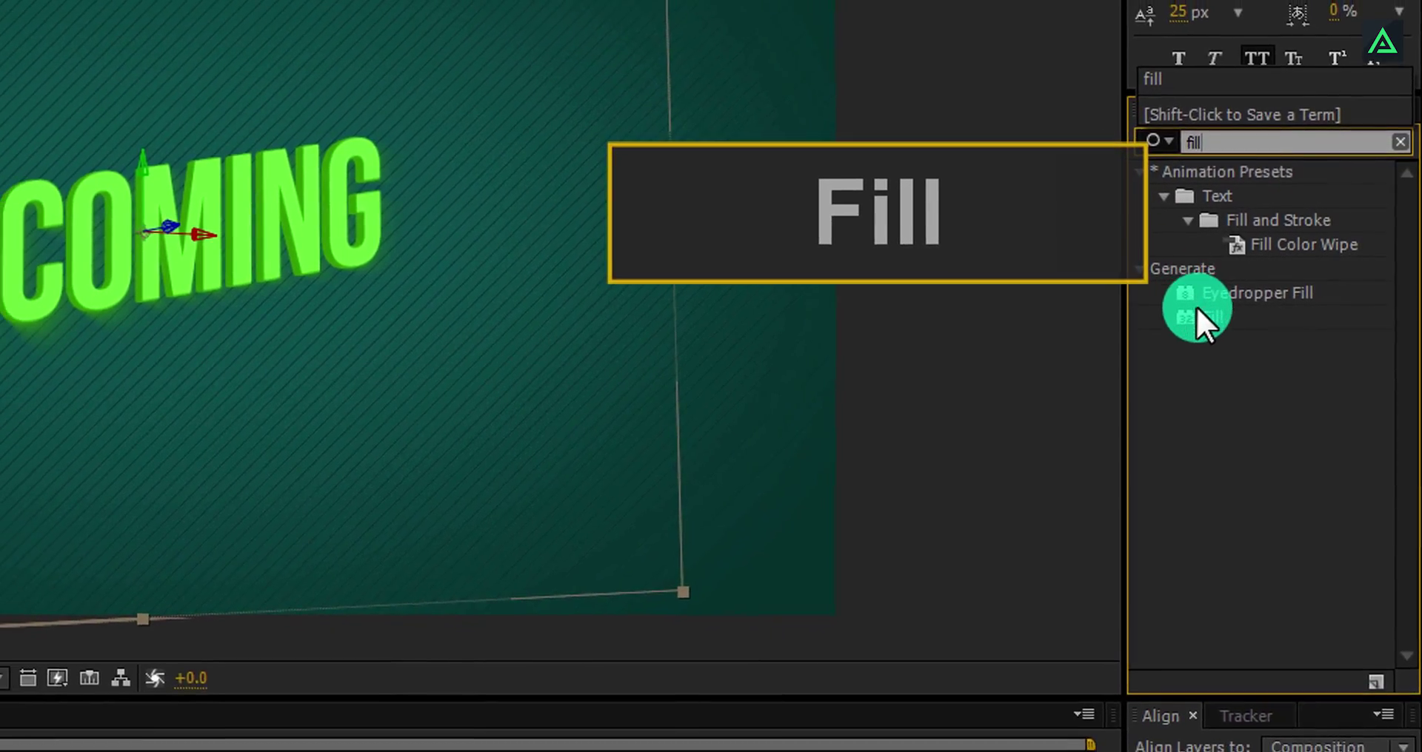
{"action": "left_click", "coordinate": [1203, 317]}
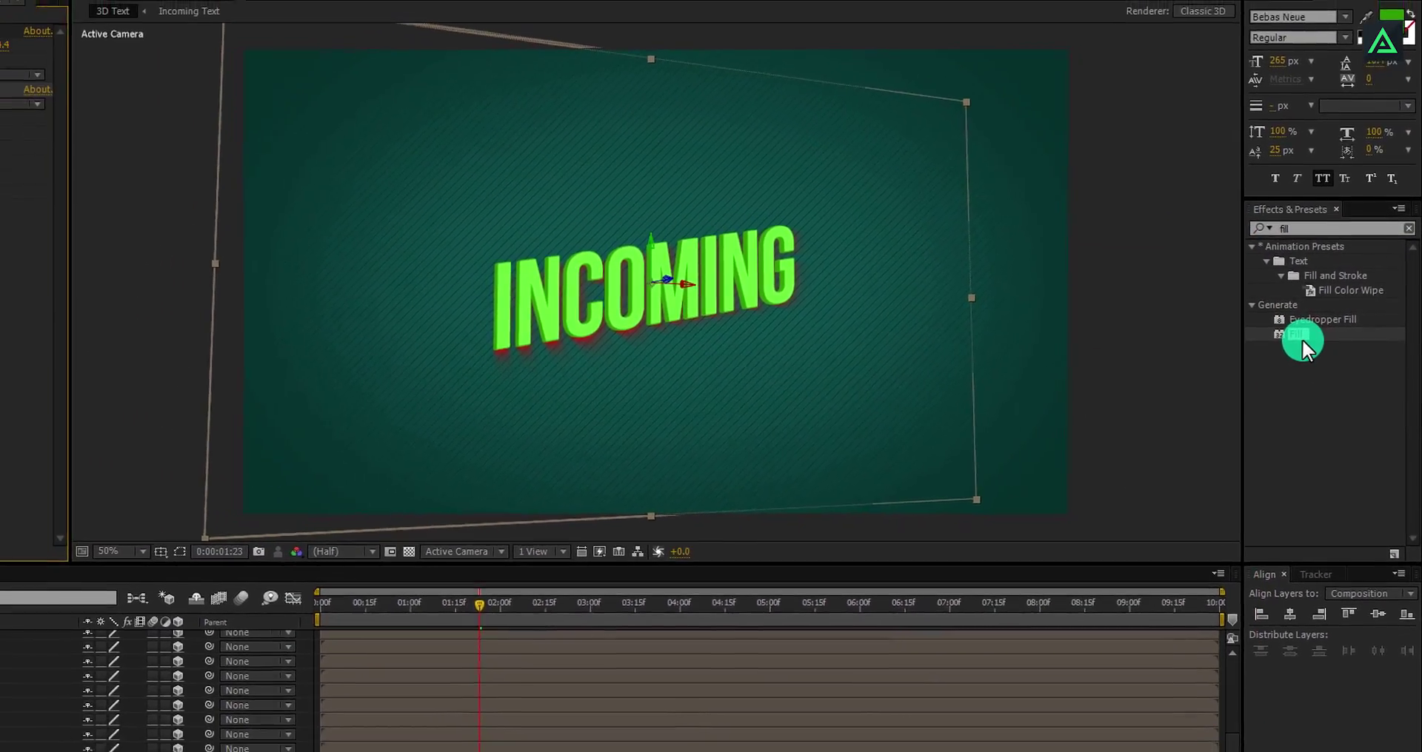
Apply a second Fill effect and set its colour to near-black.
{"action": "double_click", "coordinate": [1283, 335]}
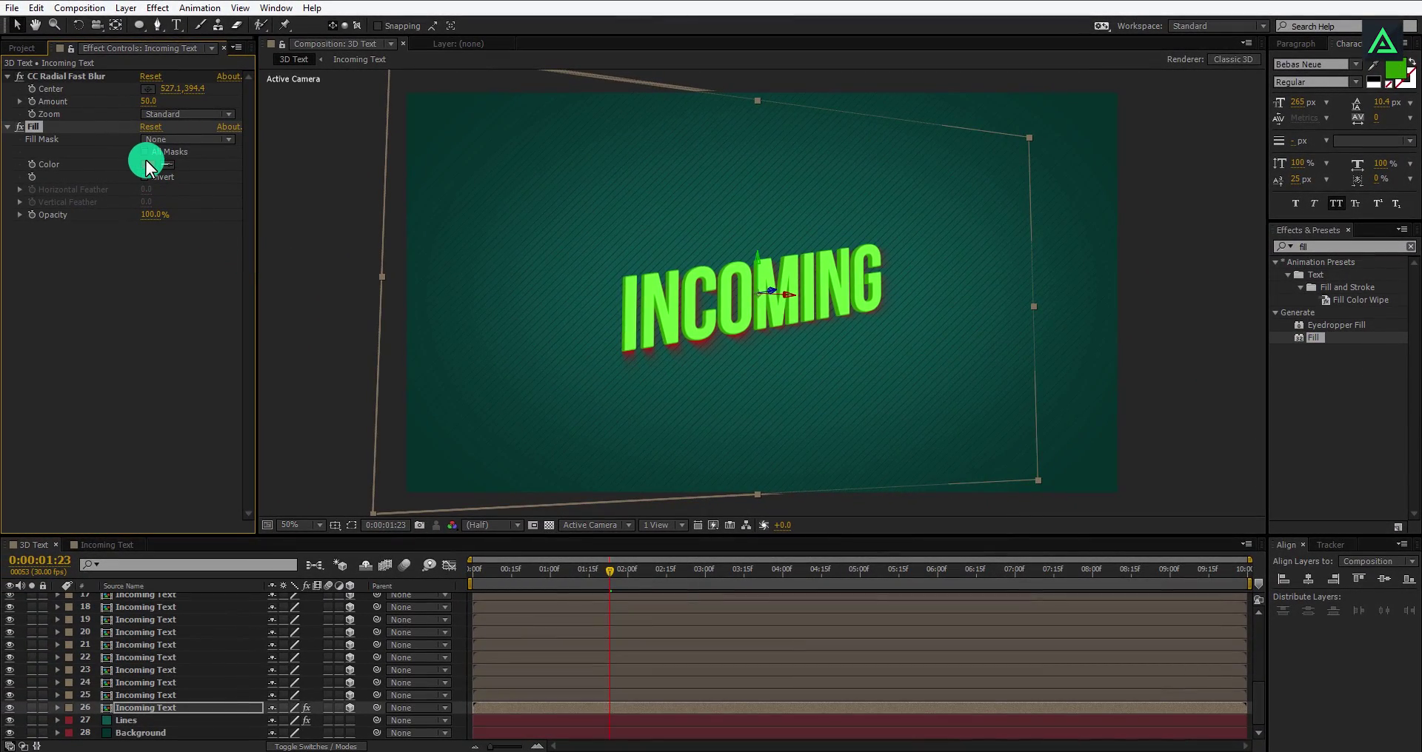
{"action": "left_click", "coordinate": [147, 165]}
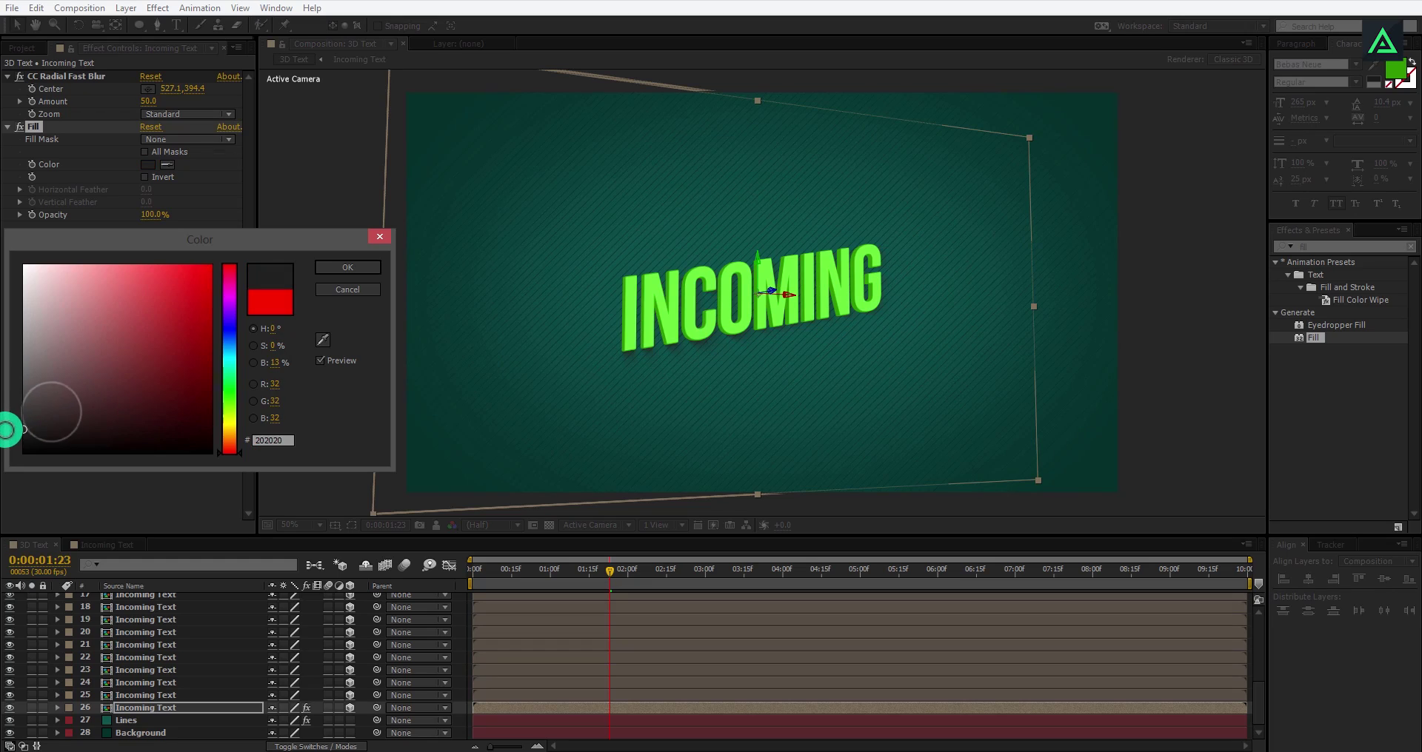
{"action": "left_click_drag", "start_coordinate": [4, 445], "coordinate": [5, 447]}
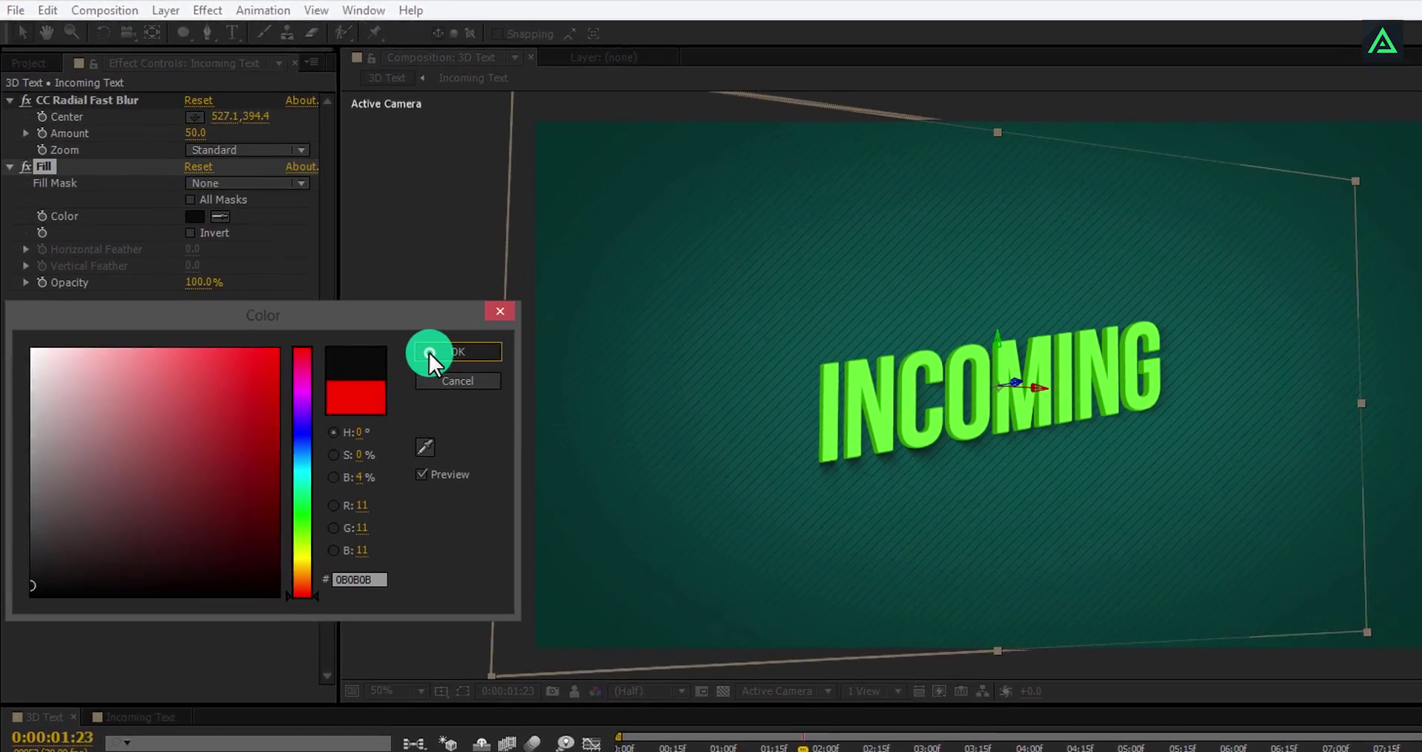
{"action": "left_click", "coordinate": [429, 352]}
Set CC Radial Fast Blur zoom to Brightest and raise Amount to about 68.
{"action": "left_click", "coordinate": [212, 150]}
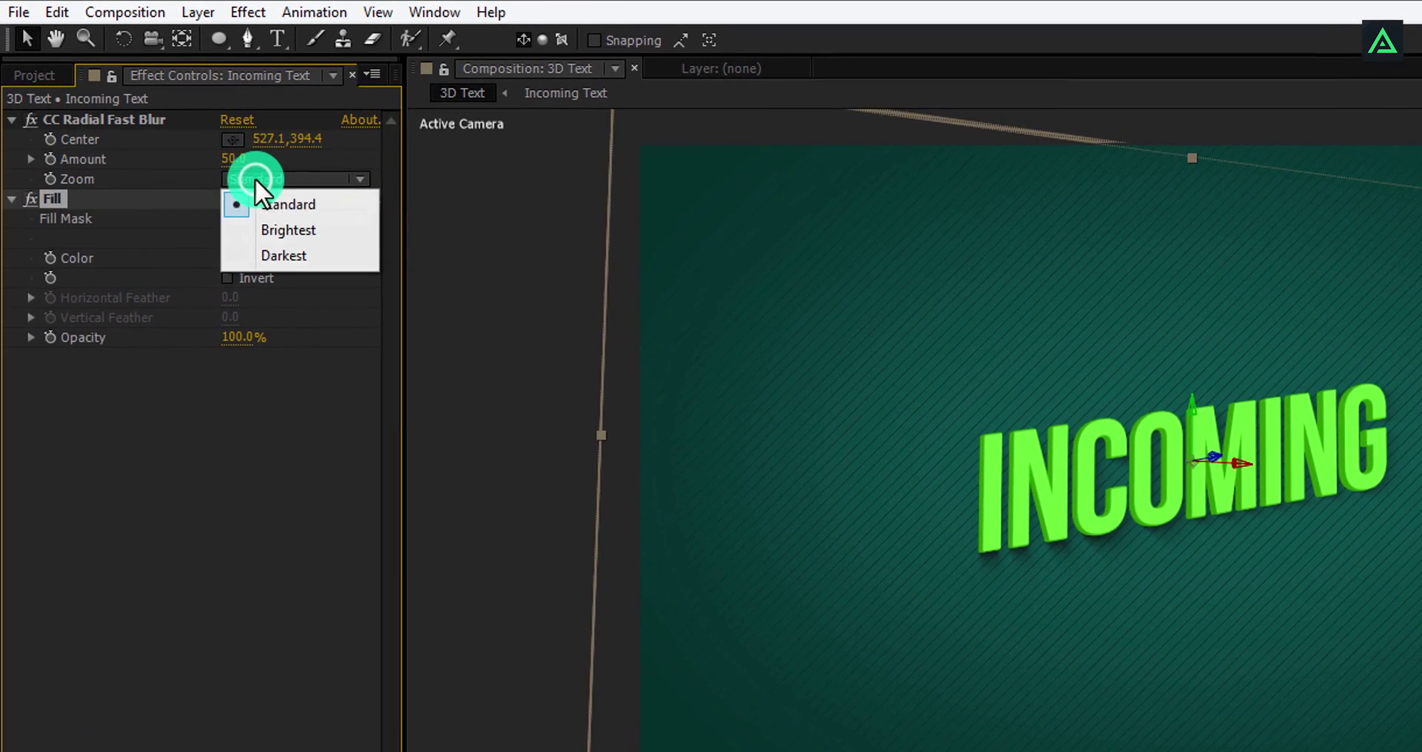
{"action": "left_click", "coordinate": [273, 231]}
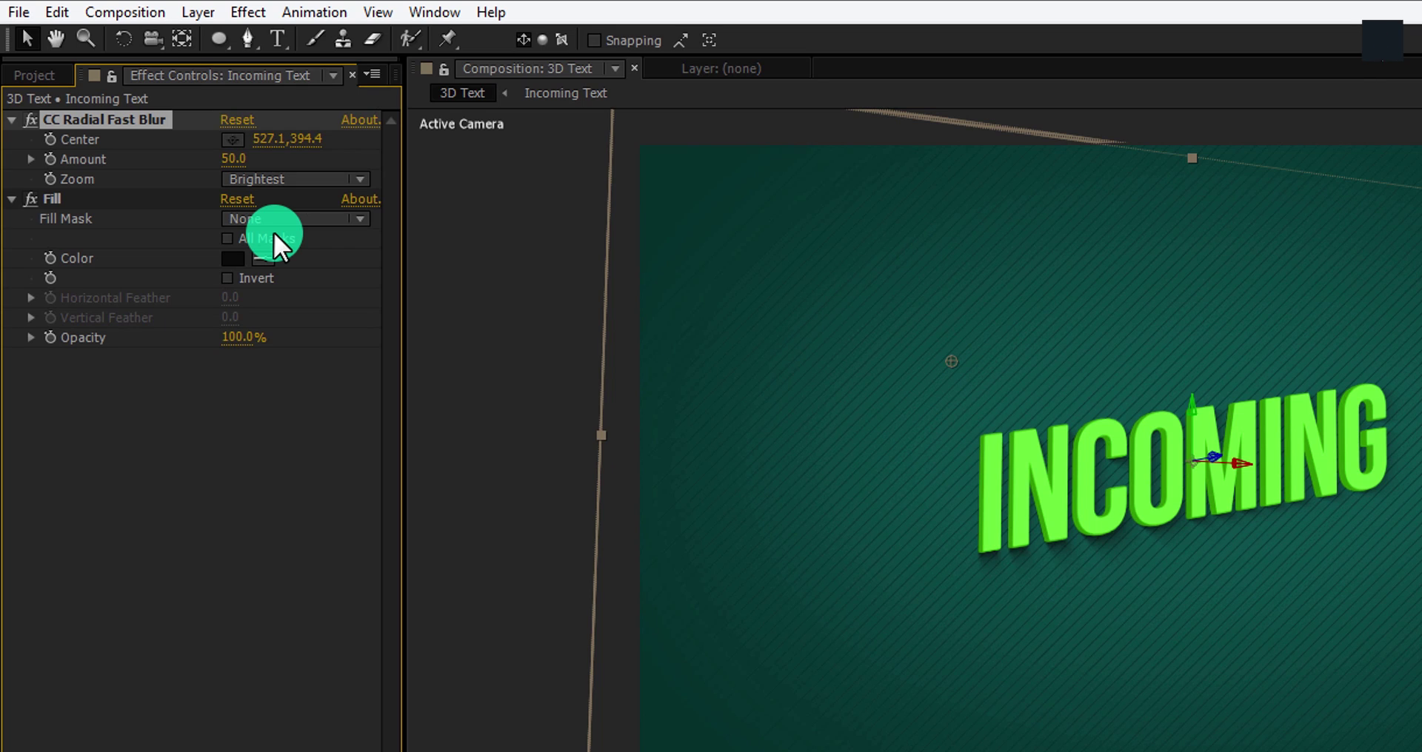
{"action": "left_click_drag", "start_coordinate": [238, 159], "coordinate": [280, 162]}
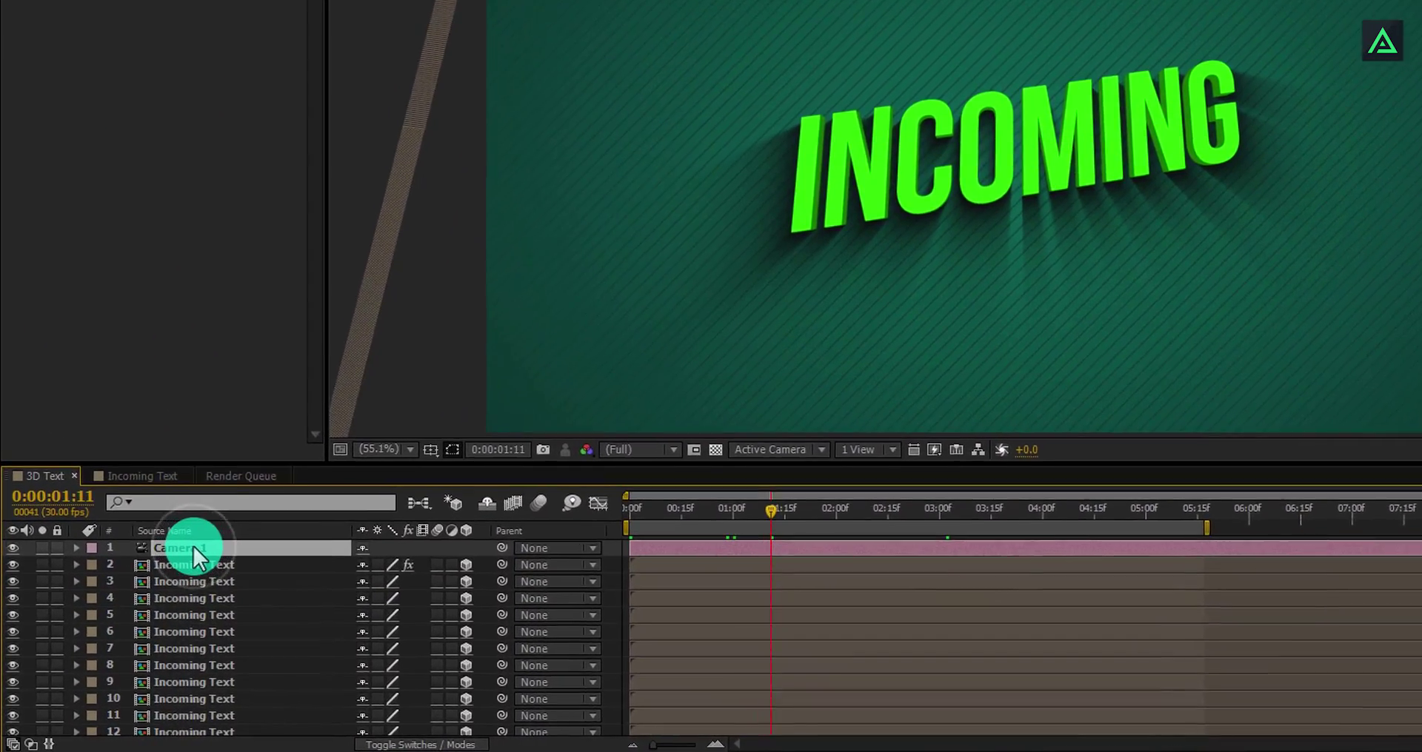
Keyframe Camera 1's Position at frame 0 (867.9,663.0,-664.5), then move the time to 0:00:04:29.
{"action": "left_click", "coordinate": [149, 595]}
{"action": "key", "text": "p"}
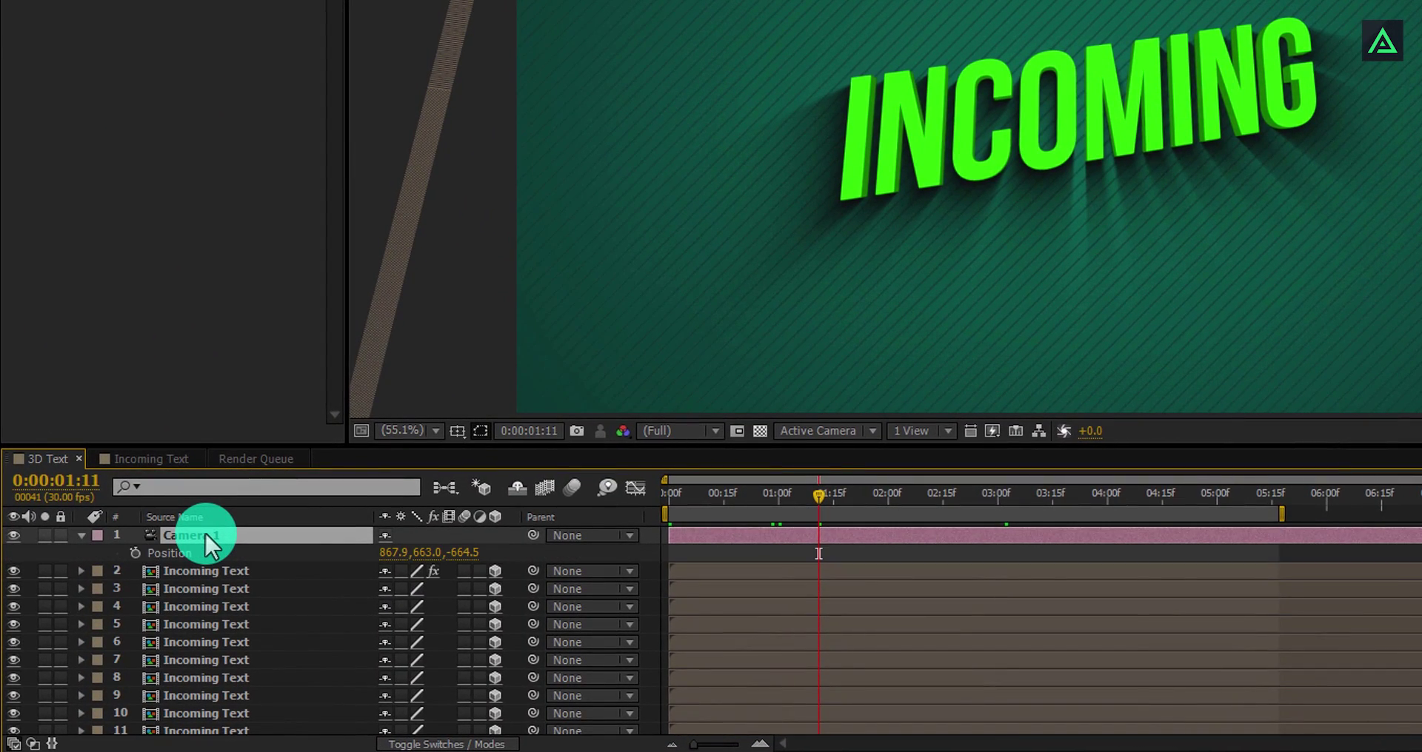
{"action": "left_click", "coordinate": [671, 492]}
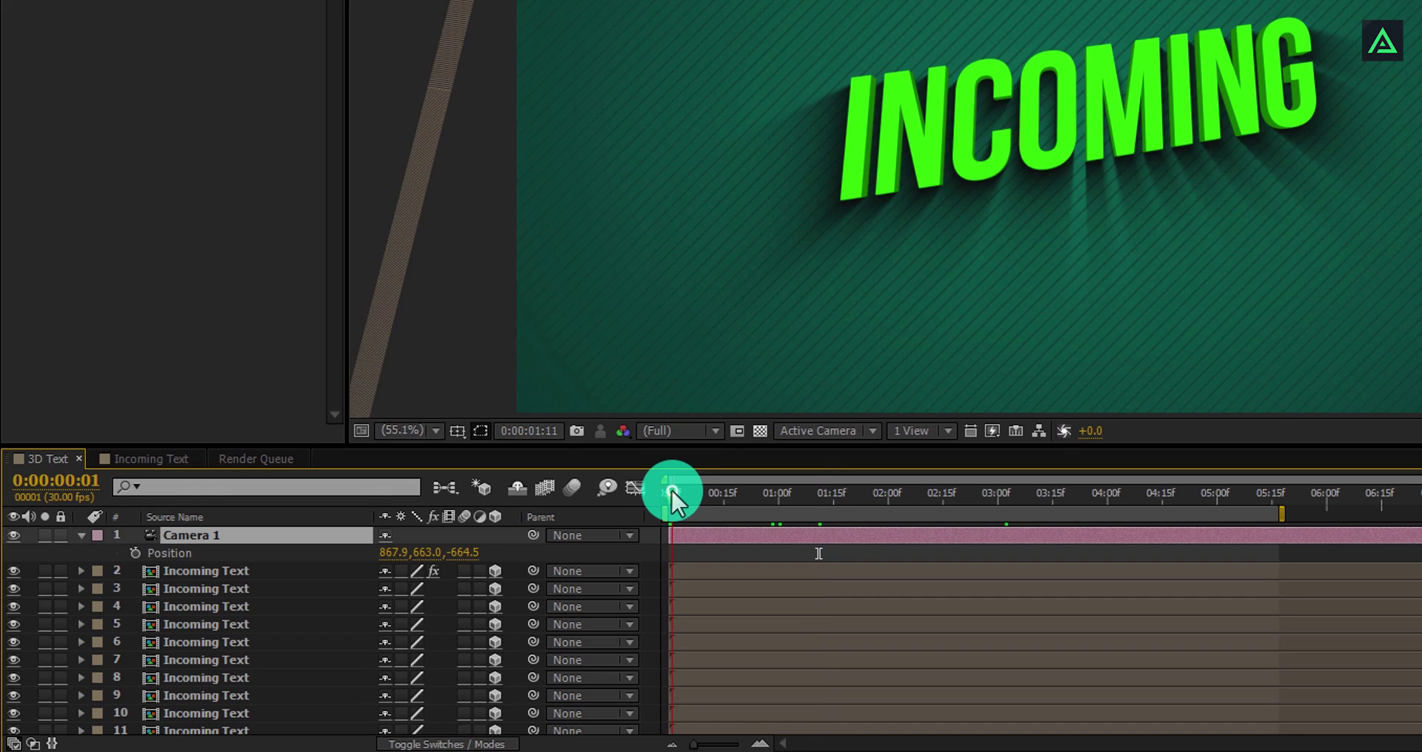
{"action": "left_click", "coordinate": [137, 554]}
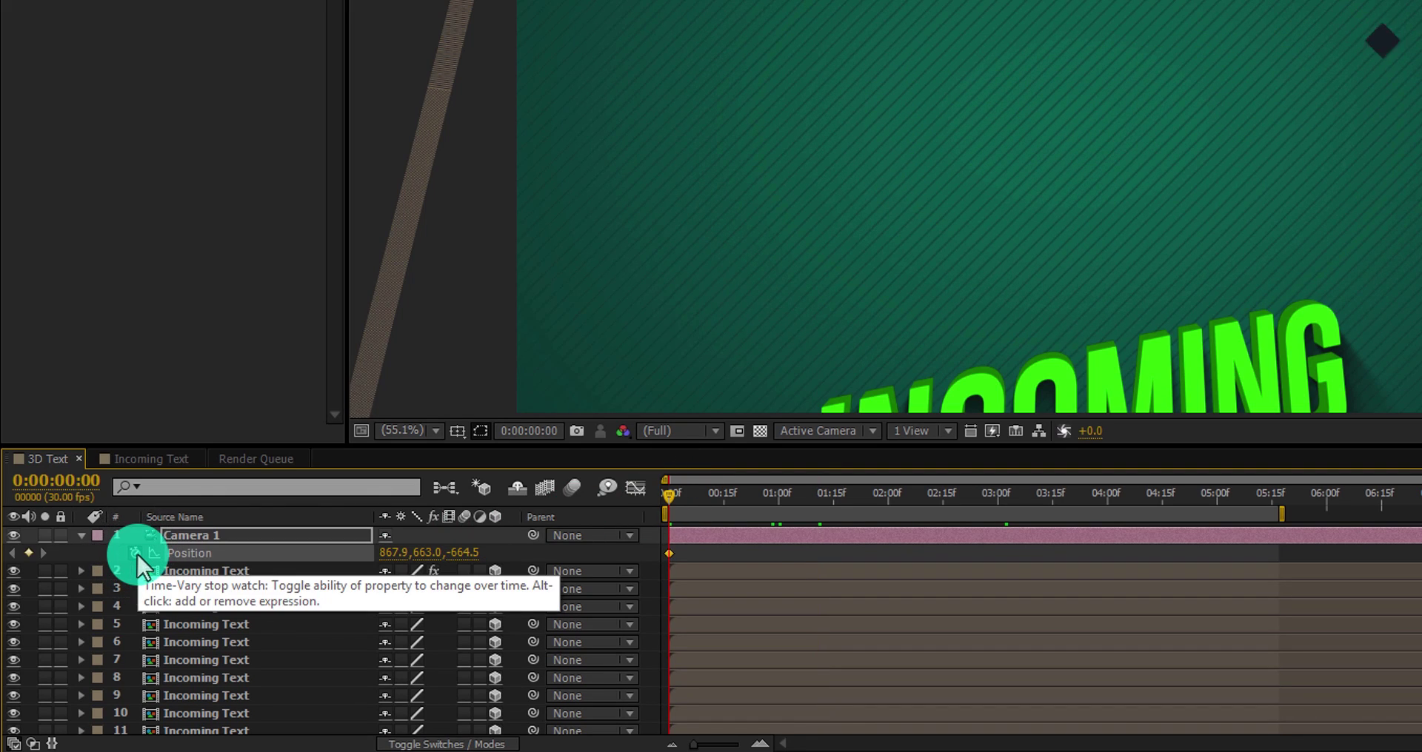
{"action": "left_click", "coordinate": [1215, 496]}
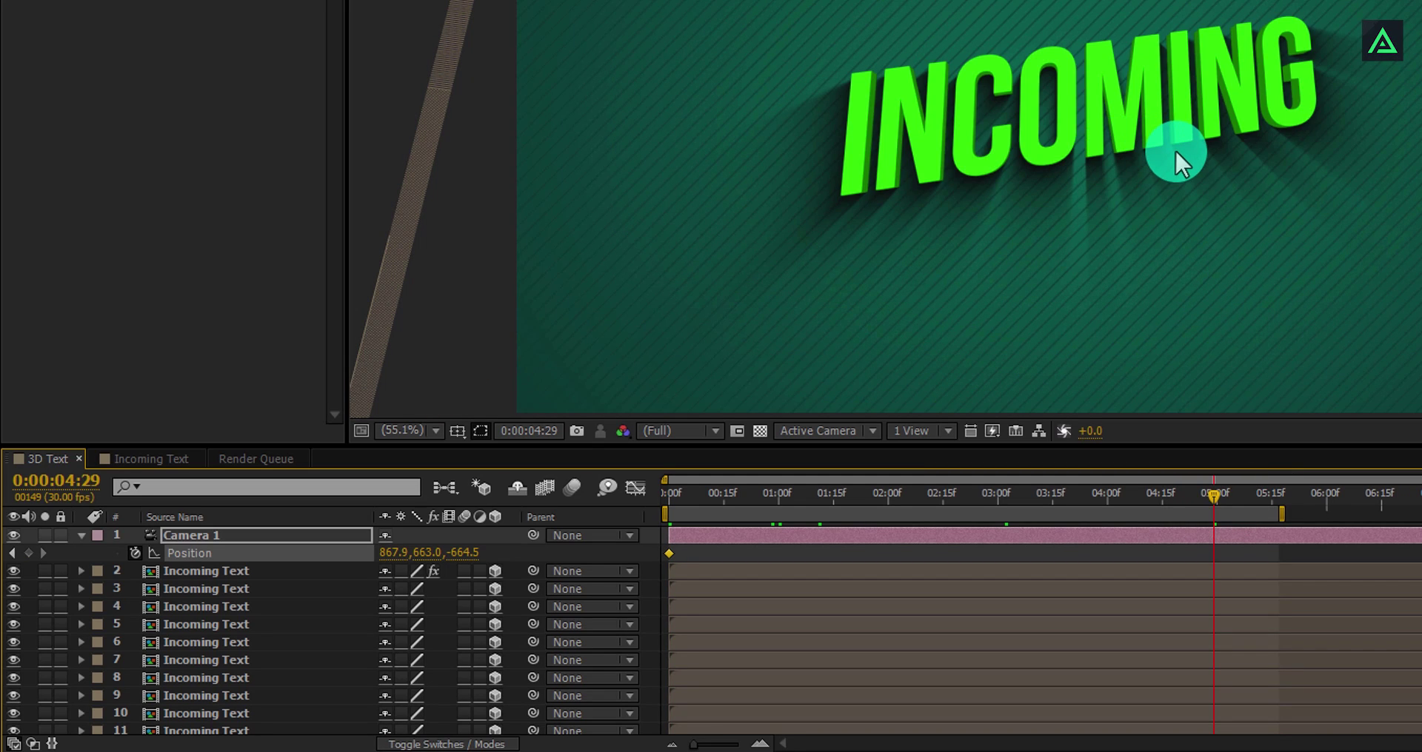
{"action": "key", "text": "c"}
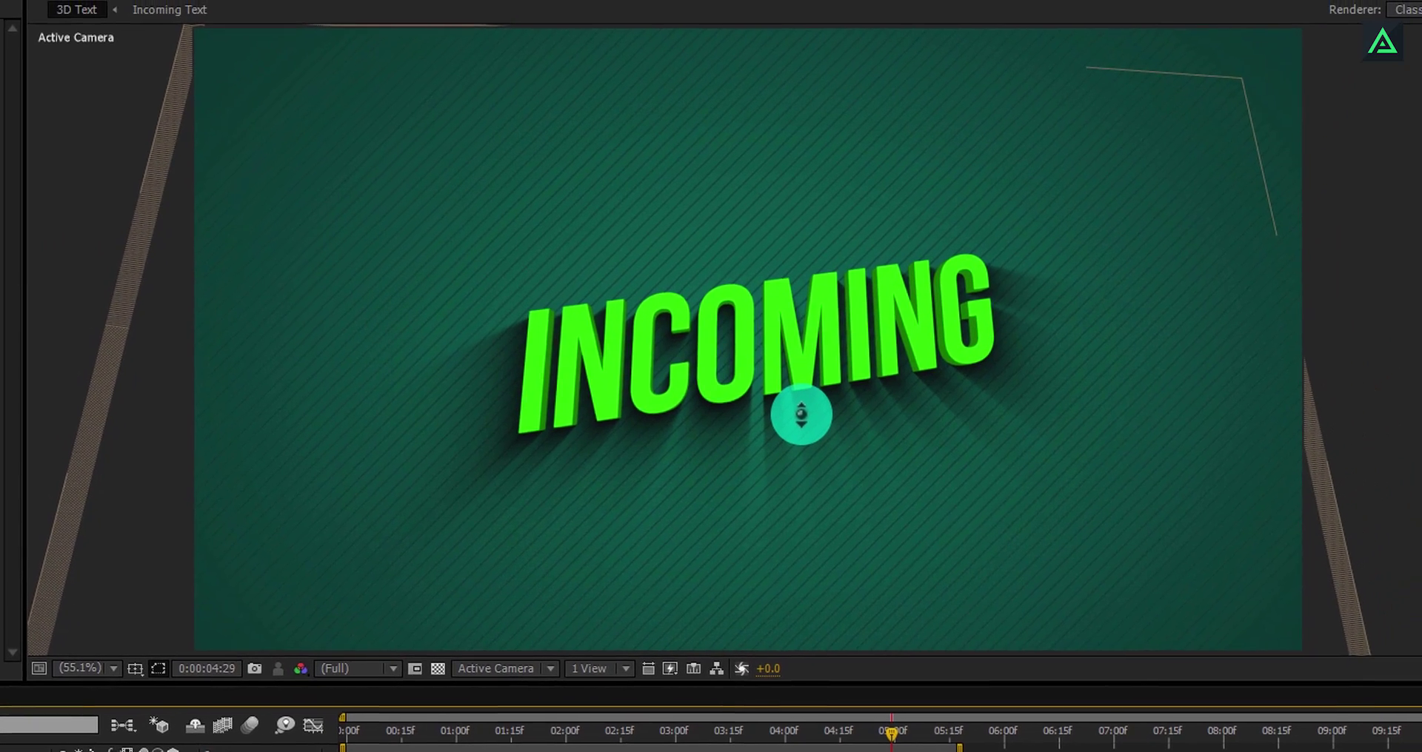
Orbit Camera 1 to a new angle on the text, adding a Position keyframe near 0:00:04:29.
{"action": "key", "text": "c"}
{"action": "left_click", "coordinate": [792, 414]}
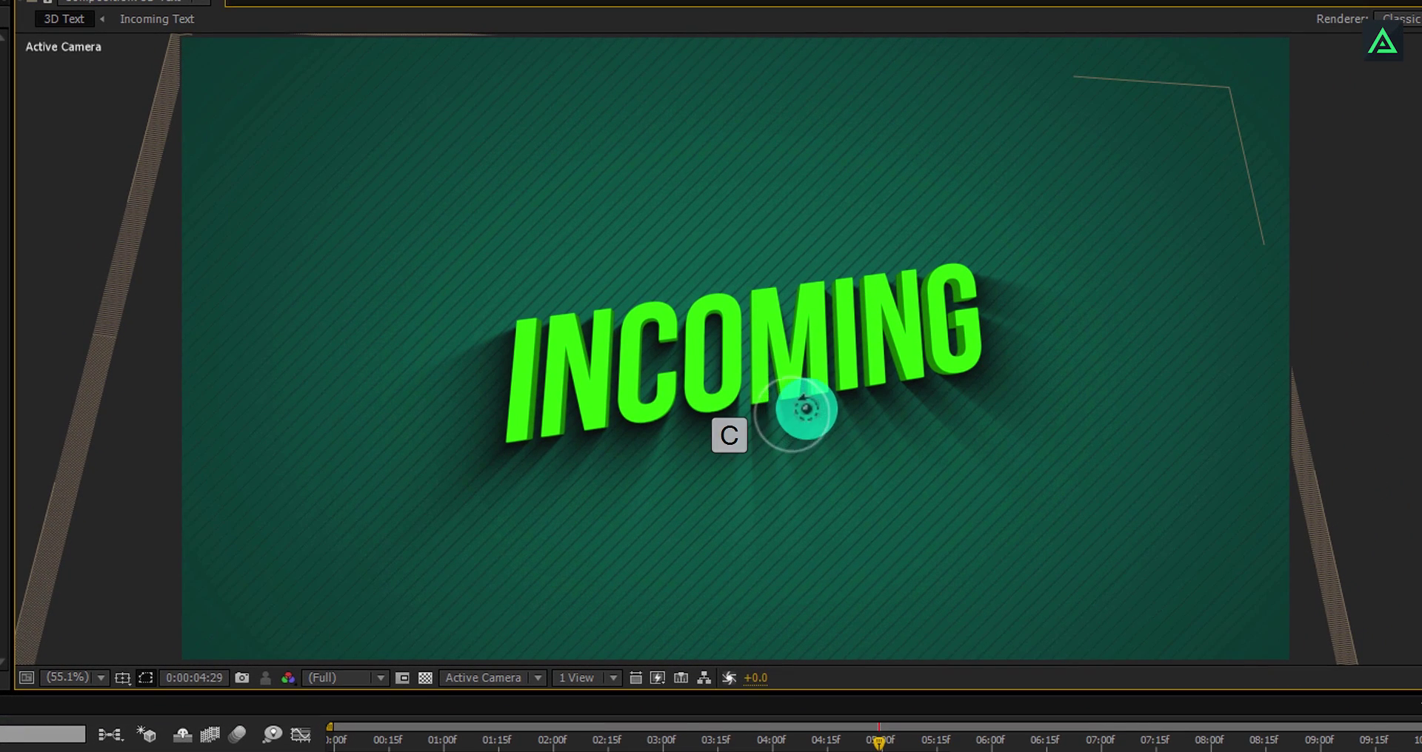
{"action": "left_click_drag", "start_coordinate": [806, 409], "coordinate": [814, 371]}
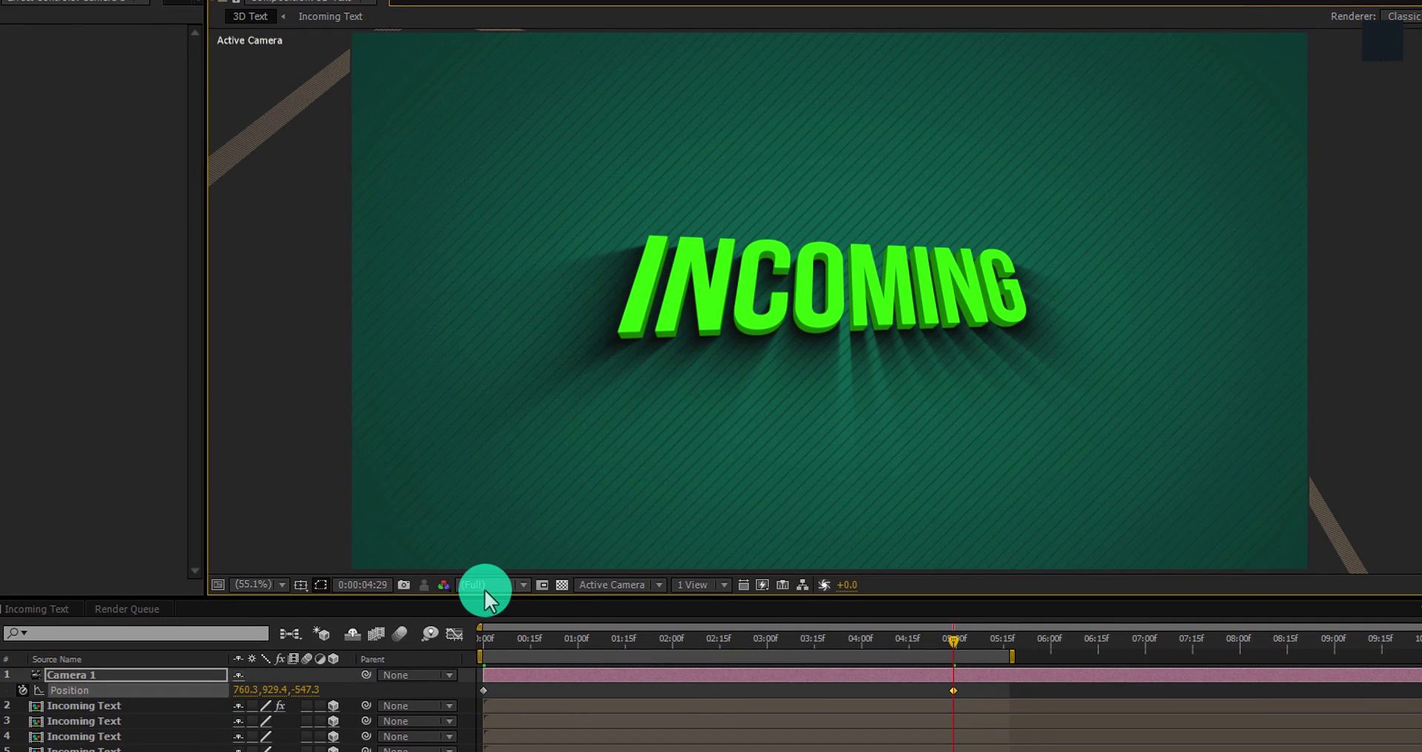
Set the viewer resolution to Half and scrub the timeline to preview the camera move.
{"action": "left_click", "coordinate": [485, 588]}
{"action": "left_click", "coordinate": [497, 651]}
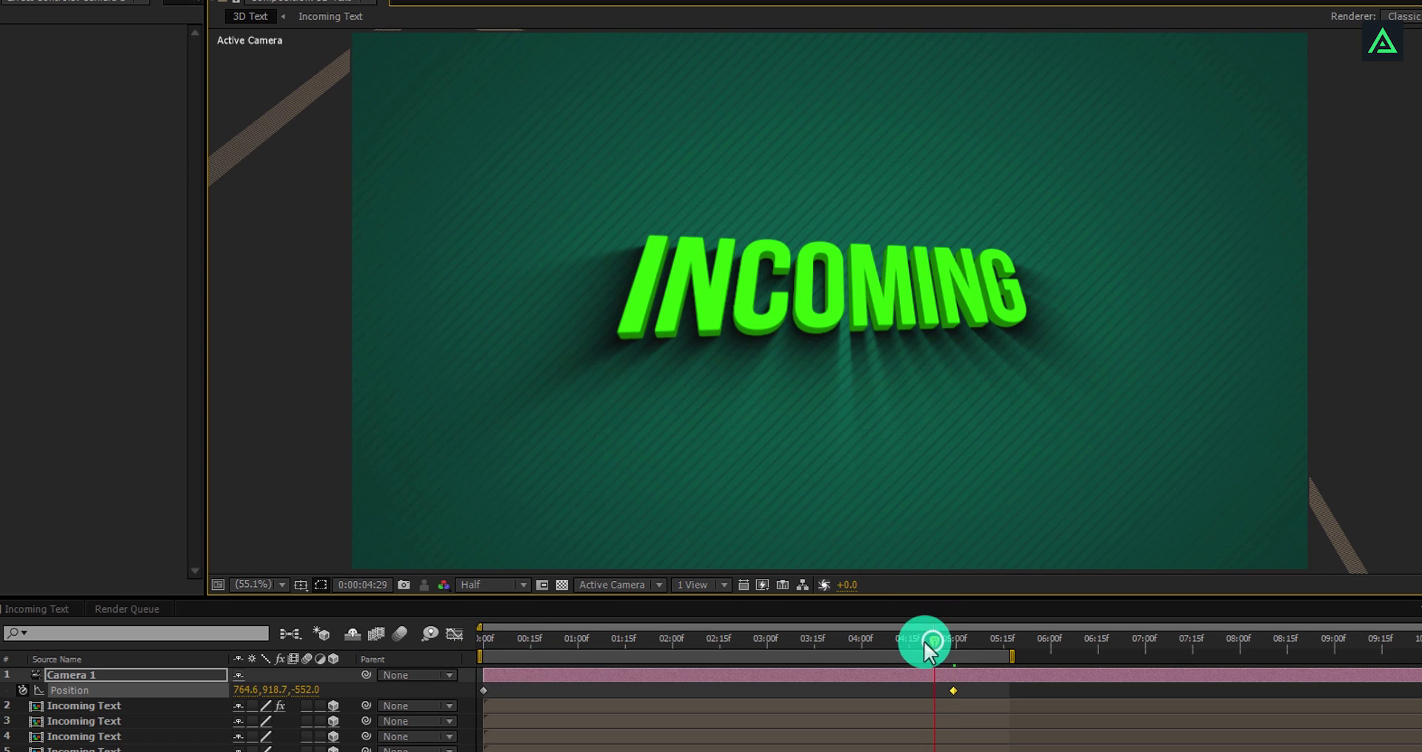
{"action": "left_click_drag", "start_coordinate": [591, 656], "coordinate": [838, 620]}
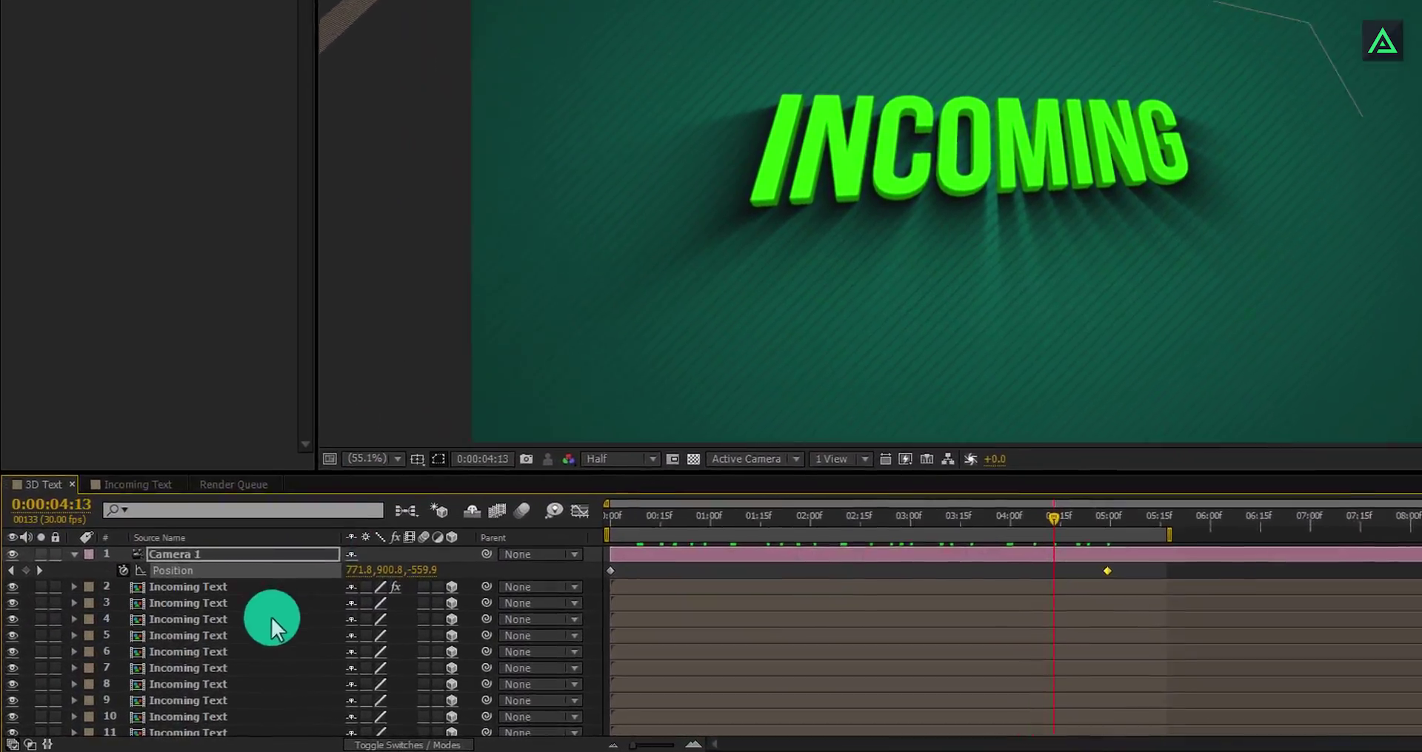
Turn on 3D for the Lines 2 layer, then scrub from 0:00:01:23 back to the start to preview.
{"action": "scroll", "coordinate": [171, 691], "scroll_direction": "down", "scroll_amount": 5}
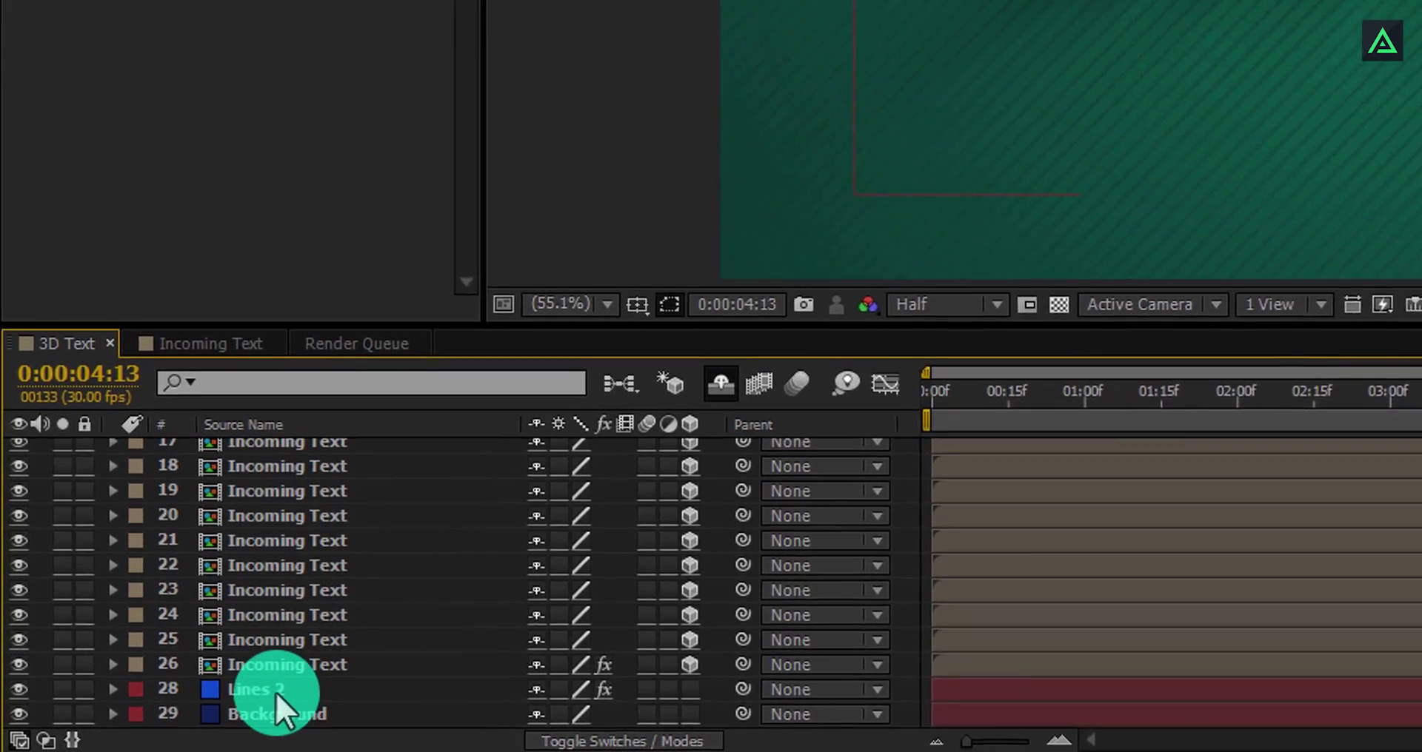
{"action": "left_click", "coordinate": [276, 700]}
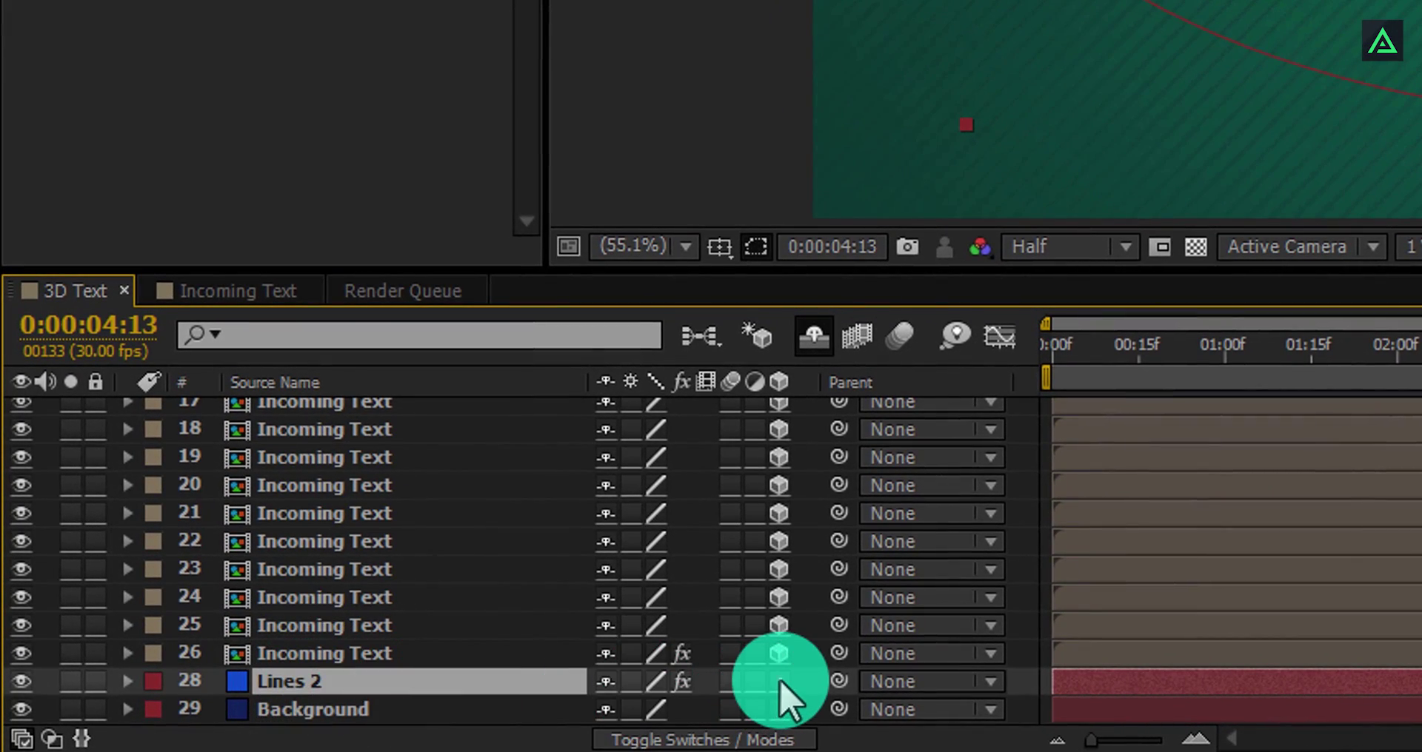
{"action": "left_click", "coordinate": [778, 681]}
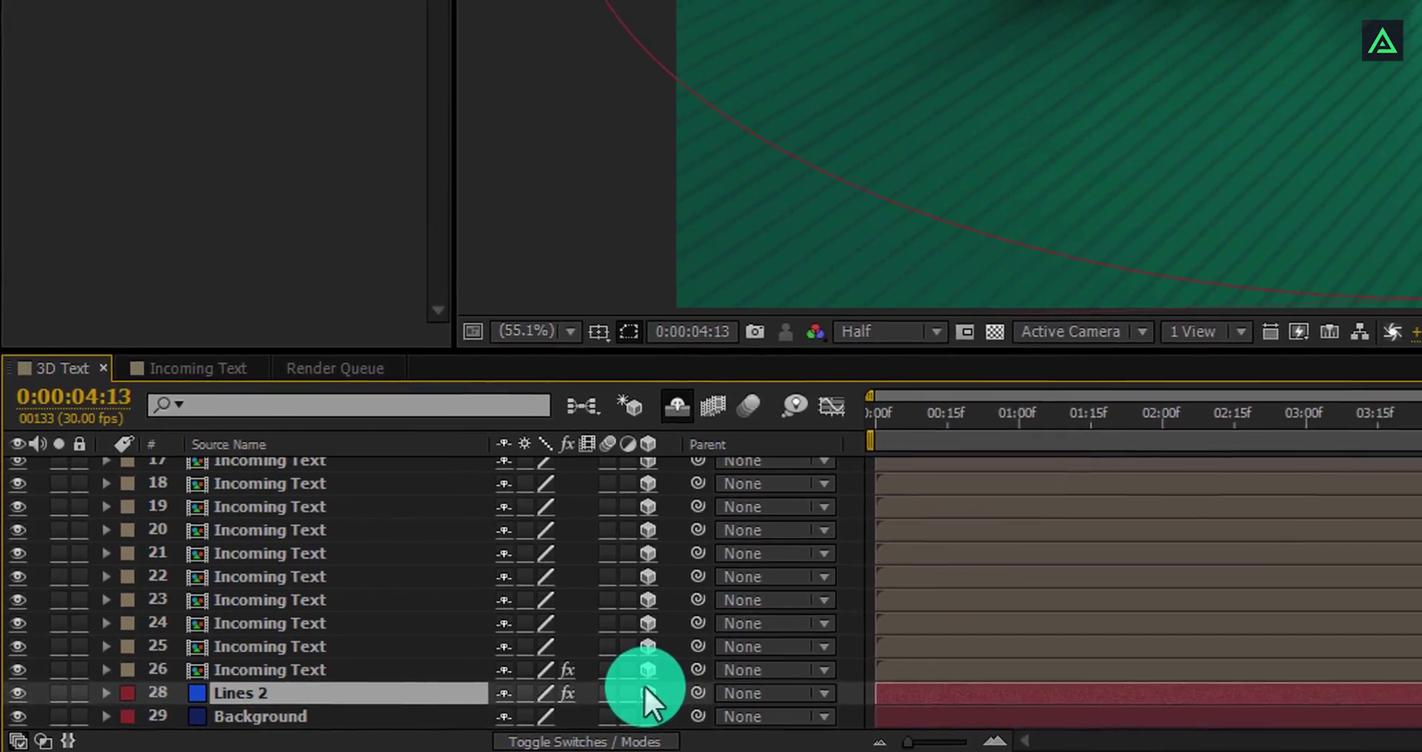
{"action": "left_click", "coordinate": [1133, 417]}
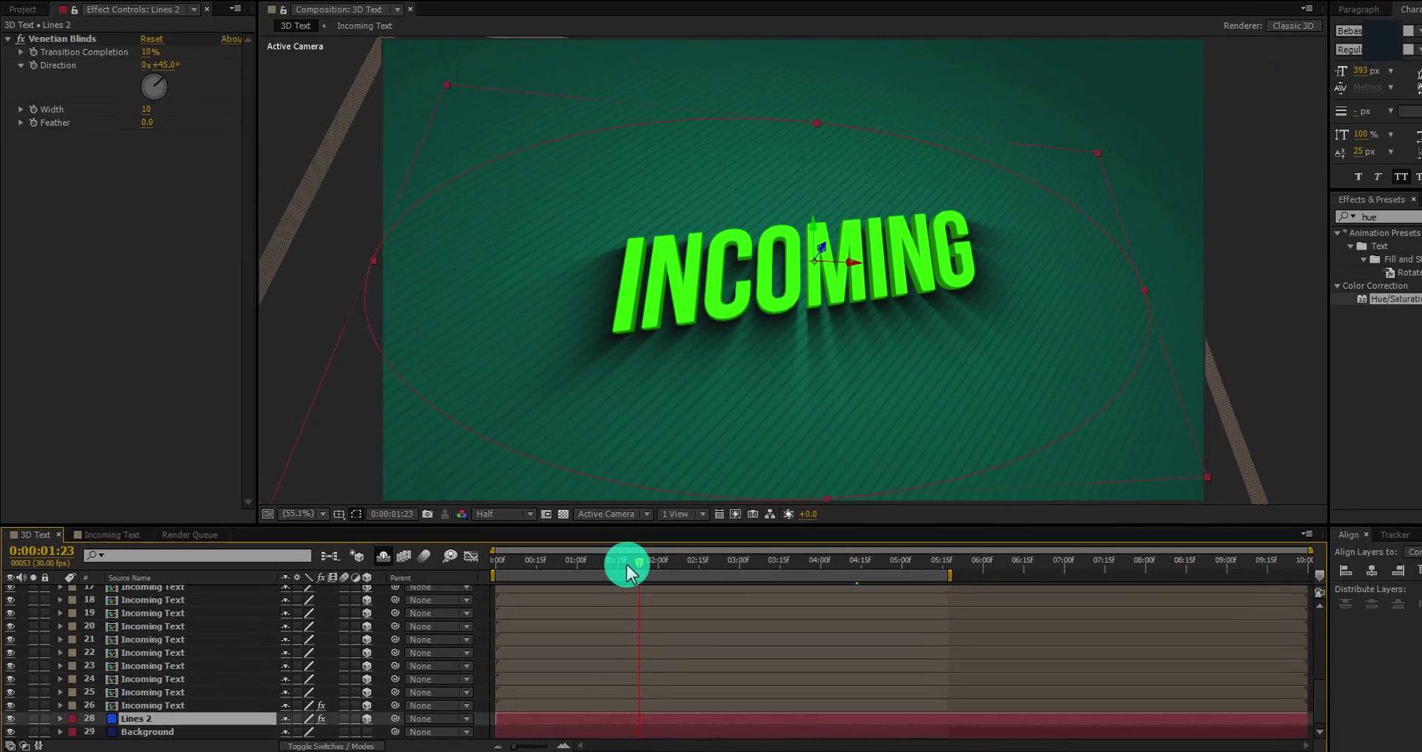
{"action": "left_click_drag", "start_coordinate": [627, 573], "coordinate": [773, 574]}
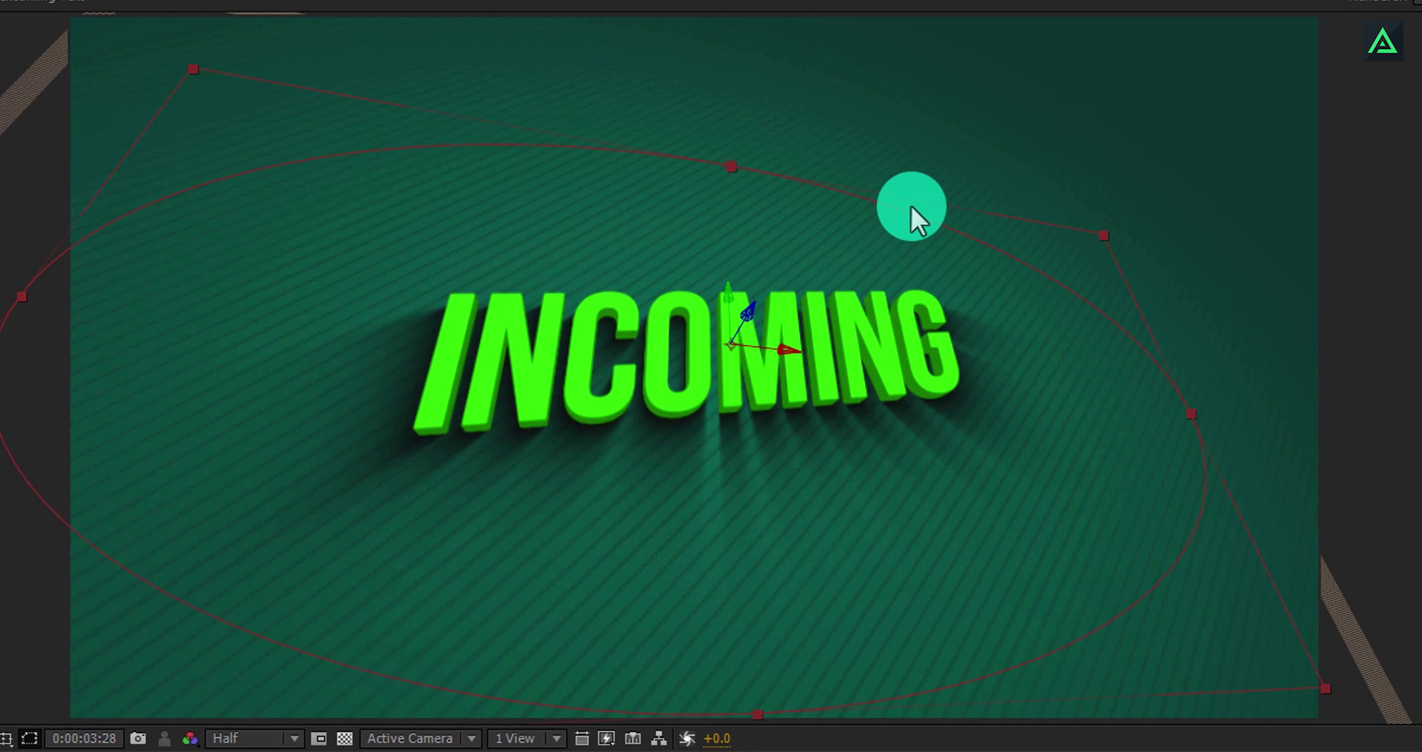
Drag the stripes layer's oval mask up, then down and left so it surrounds INCOMING.
{"action": "left_click", "coordinate": [732, 164]}
{"action": "left_click_drag", "start_coordinate": [732, 165], "coordinate": [756, 83]}
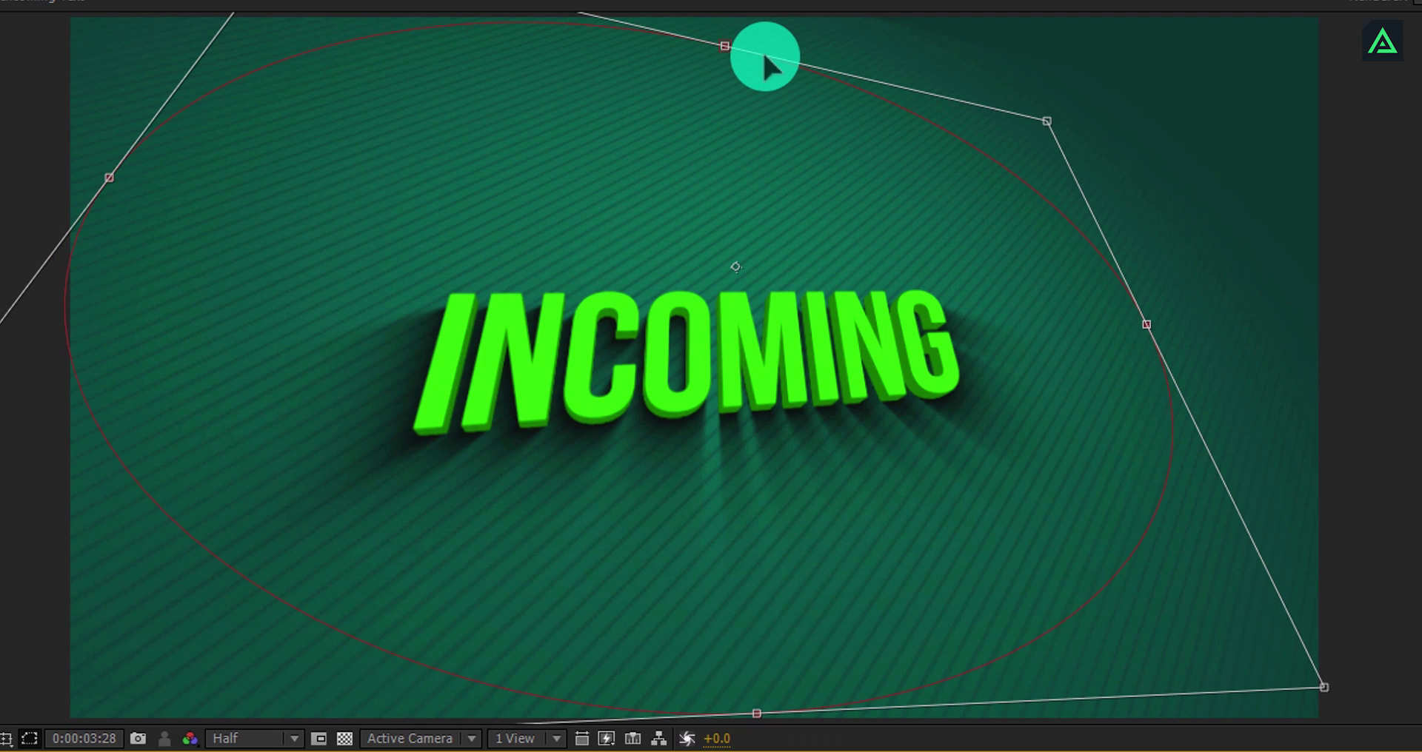
{"action": "left_click_drag", "start_coordinate": [770, 33], "coordinate": [769, 29]}
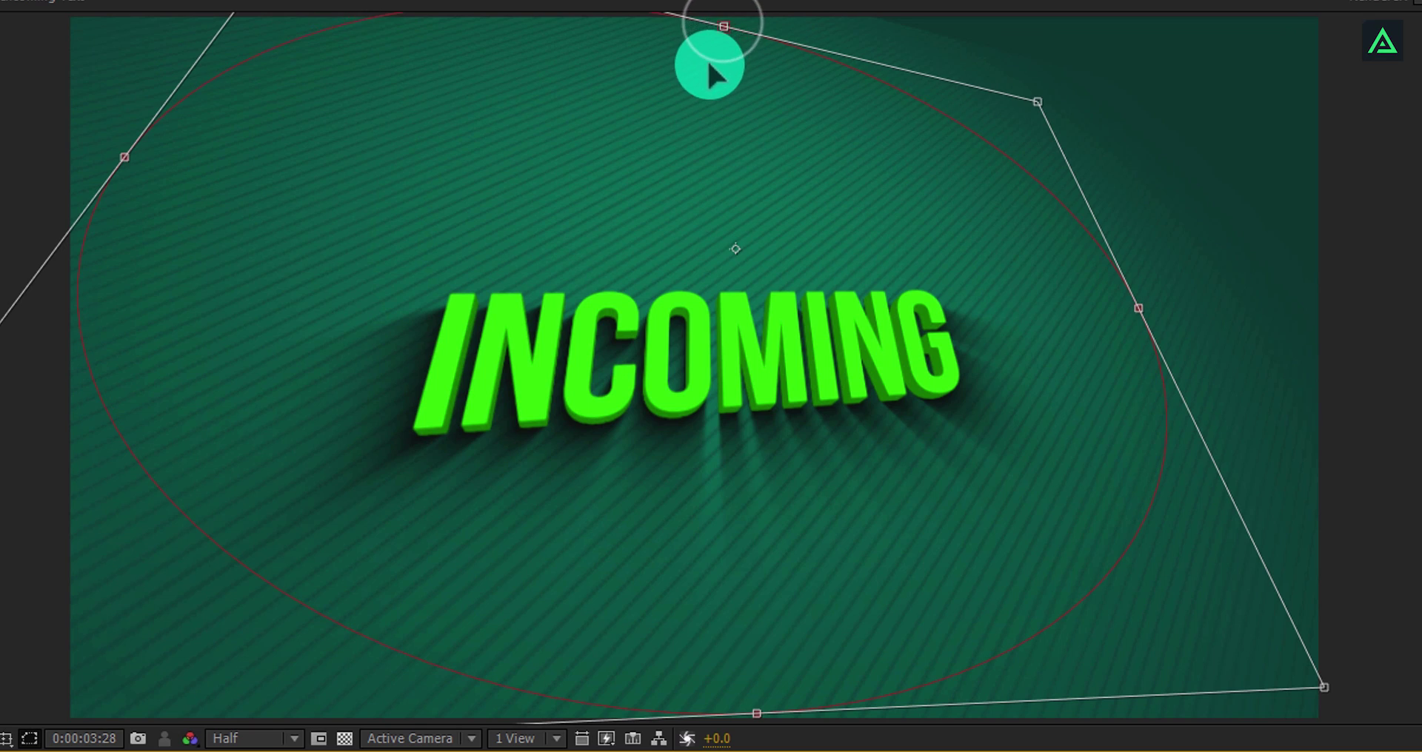
{"action": "left_click_drag", "start_coordinate": [709, 64], "coordinate": [682, 130]}
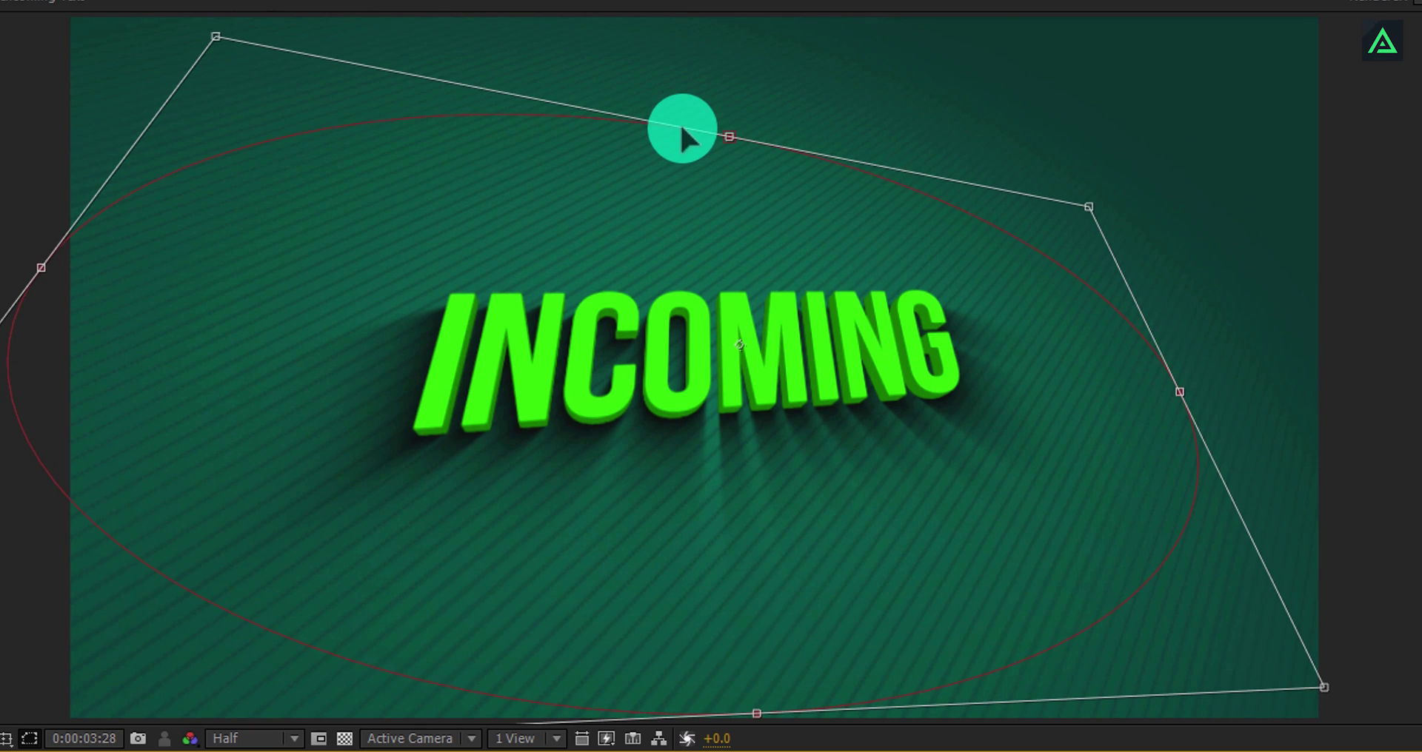